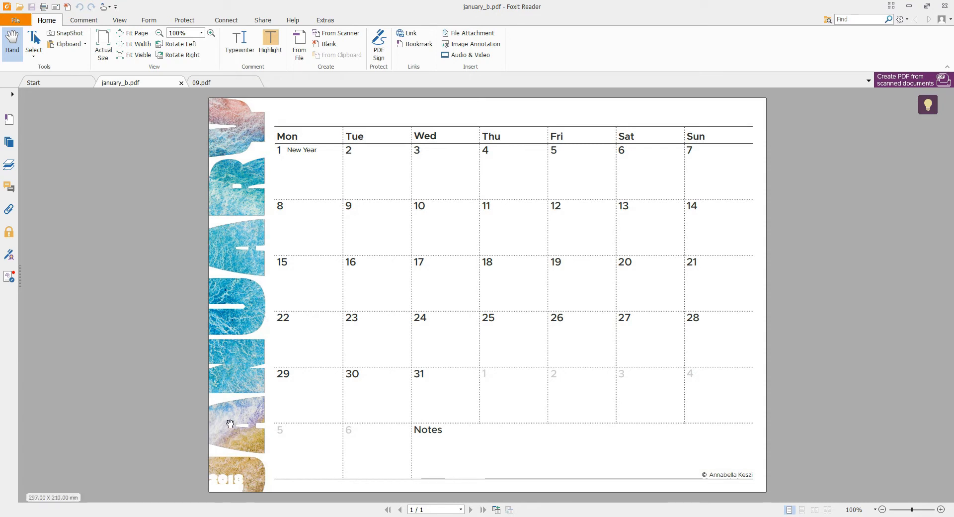
Step: View the 15 Abstract Painted Backgrounds and Editable Calendar Month Blocks pages in the browser, and switch to Inkscape
left_click(423, 482)
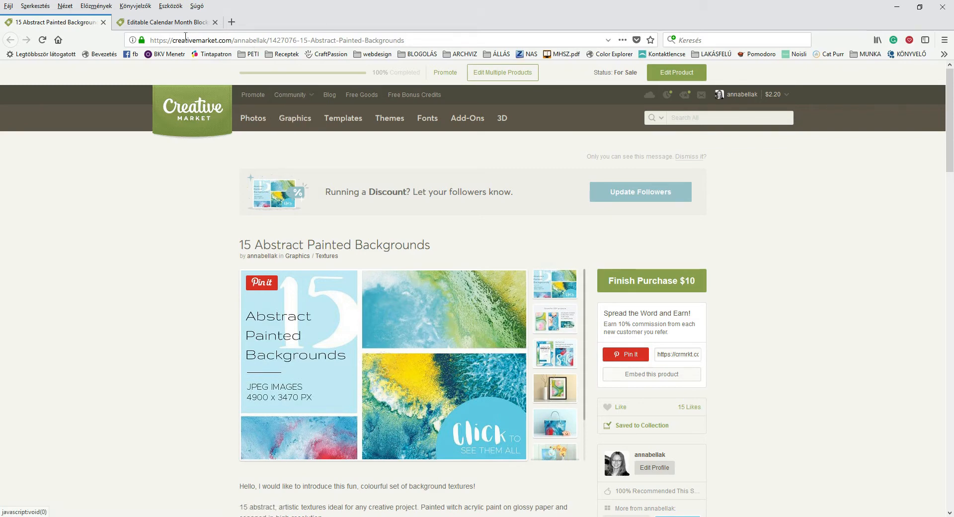
left_click(164, 22)
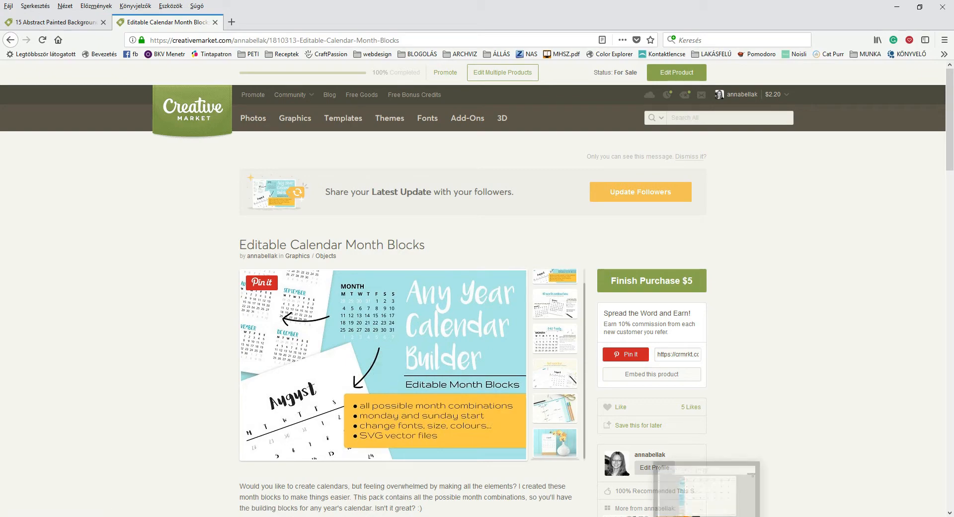
left_click(689, 504)
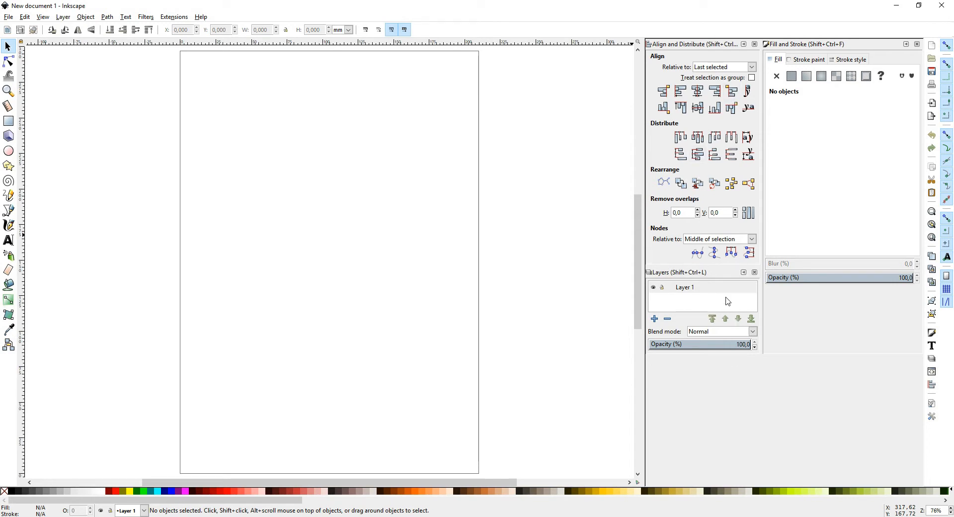
left_click(85, 17)
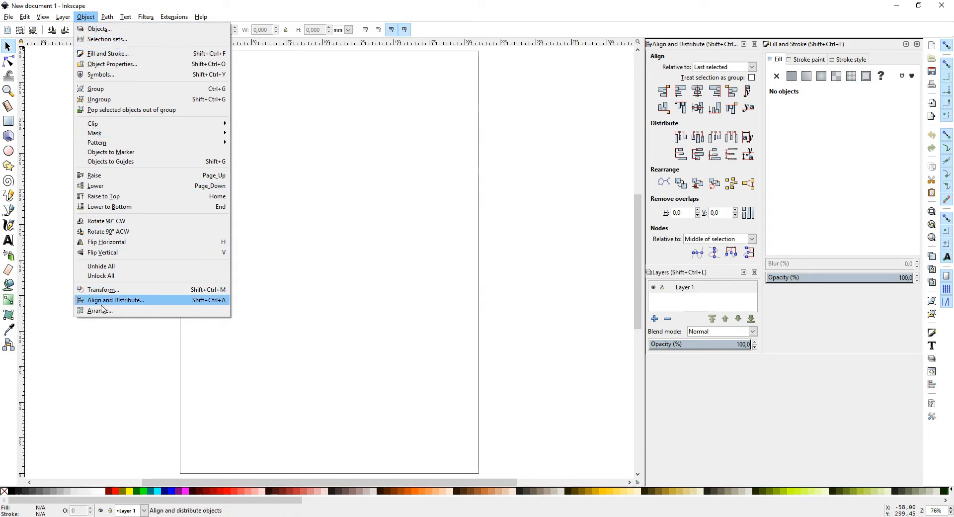
mouse_move(63, 17)
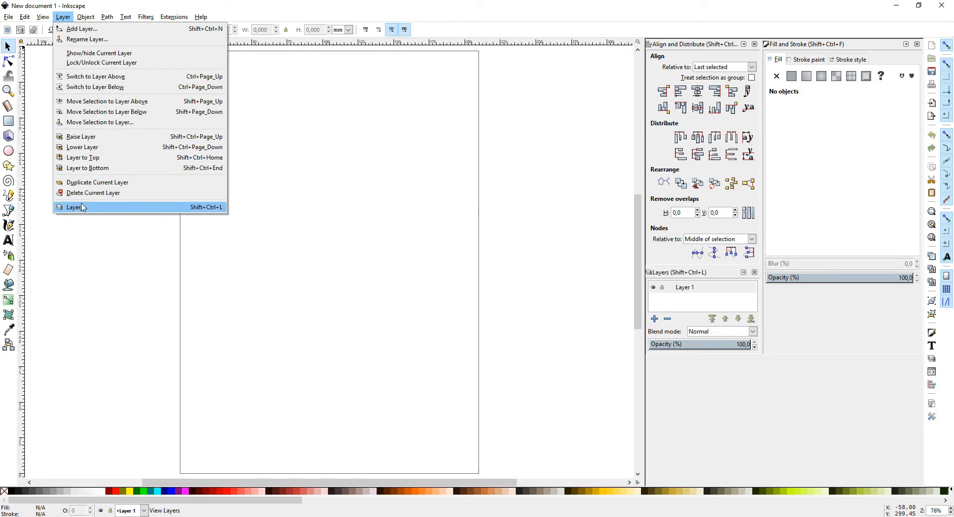
left_click(415, 261)
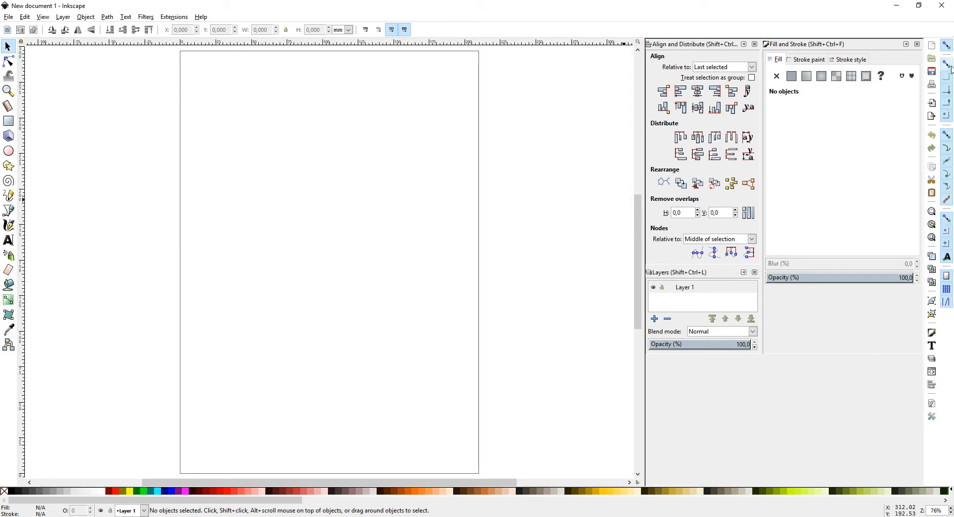
Step: Turn snapping off and back on
left_click(947, 115)
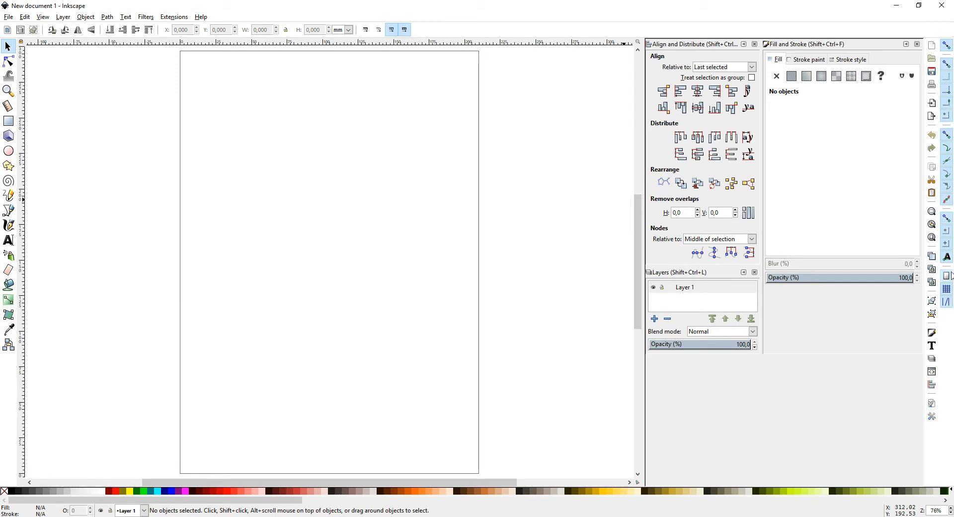
left_click(947, 47)
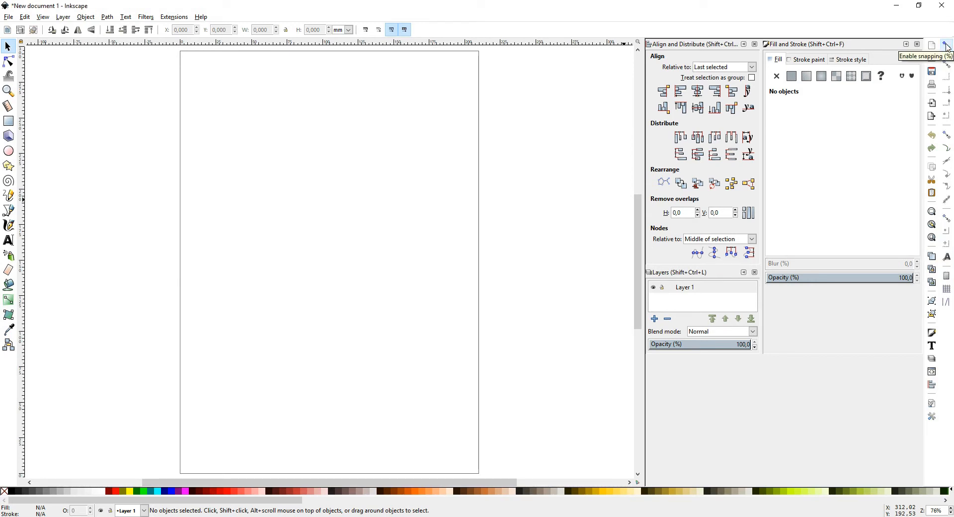
left_click(947, 47)
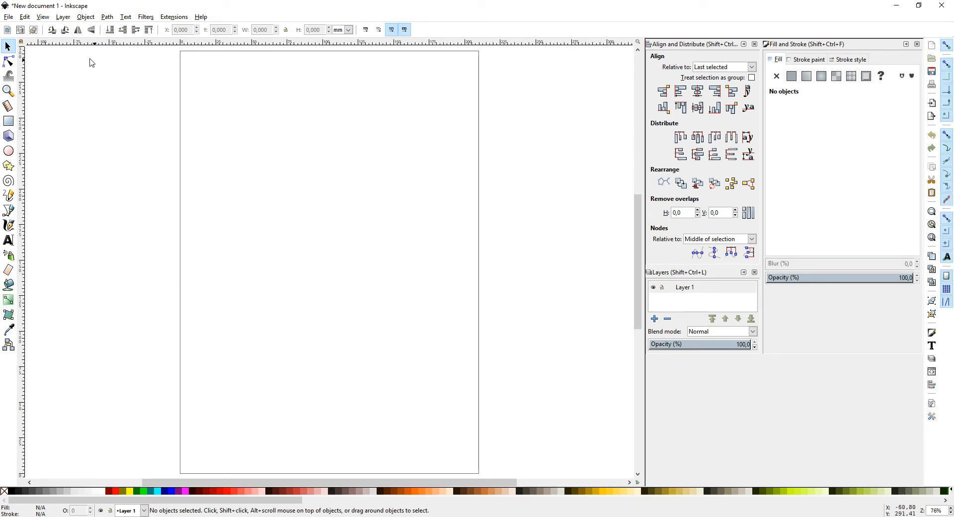
left_click(44, 17)
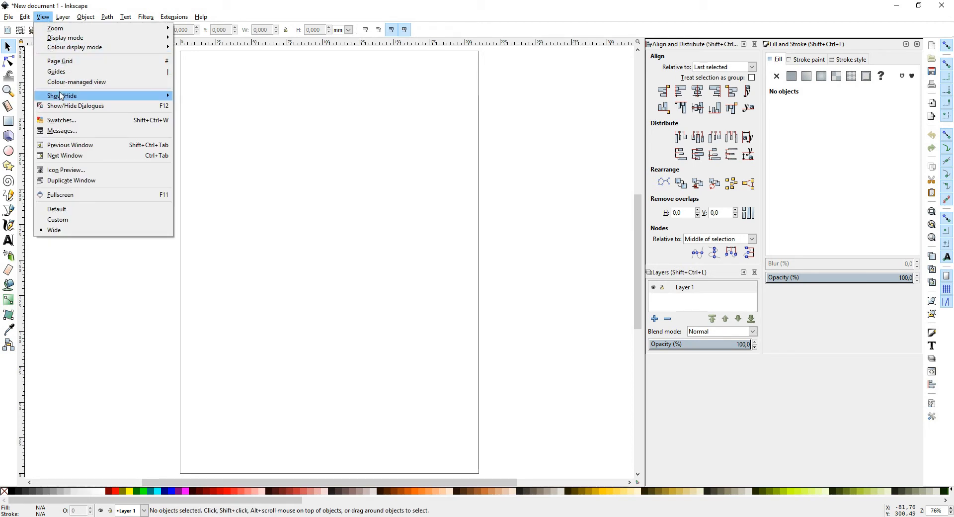
mouse_move(61, 95)
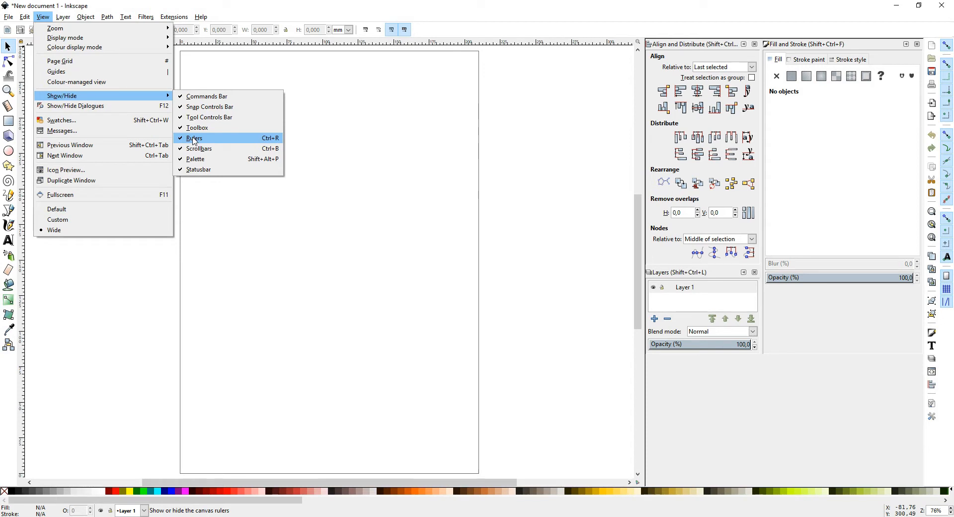
left_click(222, 237)
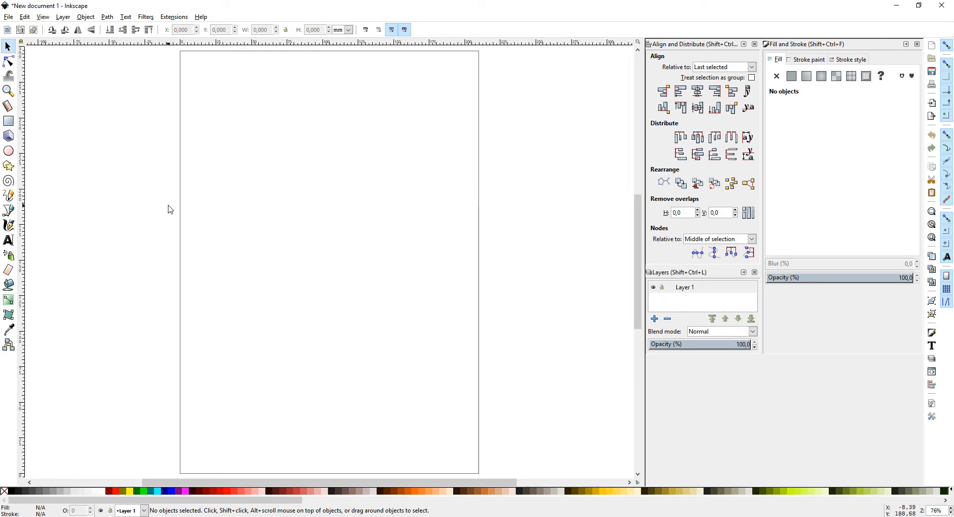
Step: Set the A4 page to landscape orientation in the document properties and centre the page in view
left_click(8, 18)
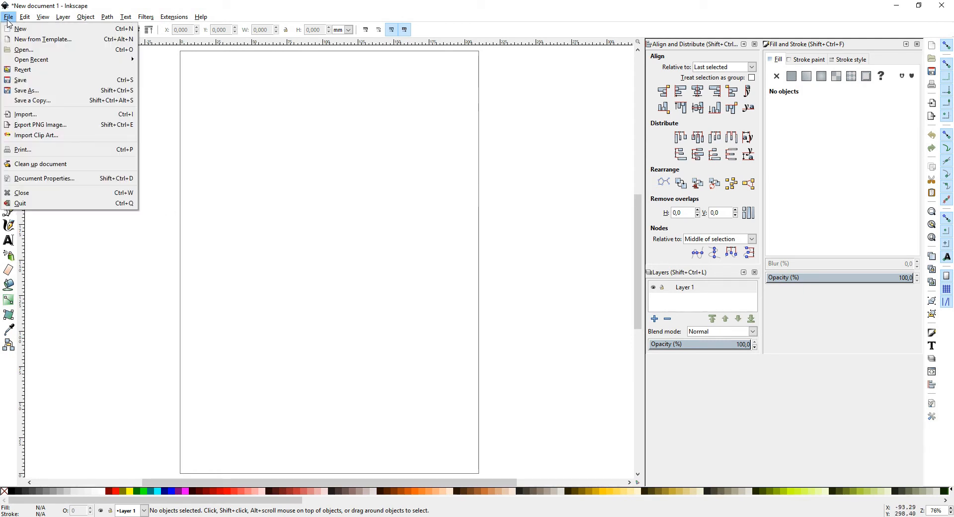
left_click(39, 178)
left_click_drag(391, 24, 237, 94)
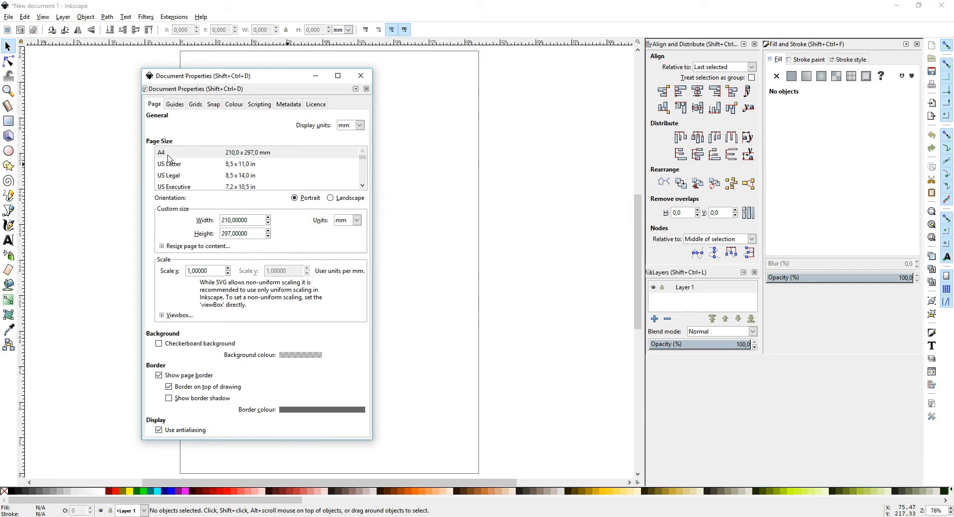
left_click(331, 198)
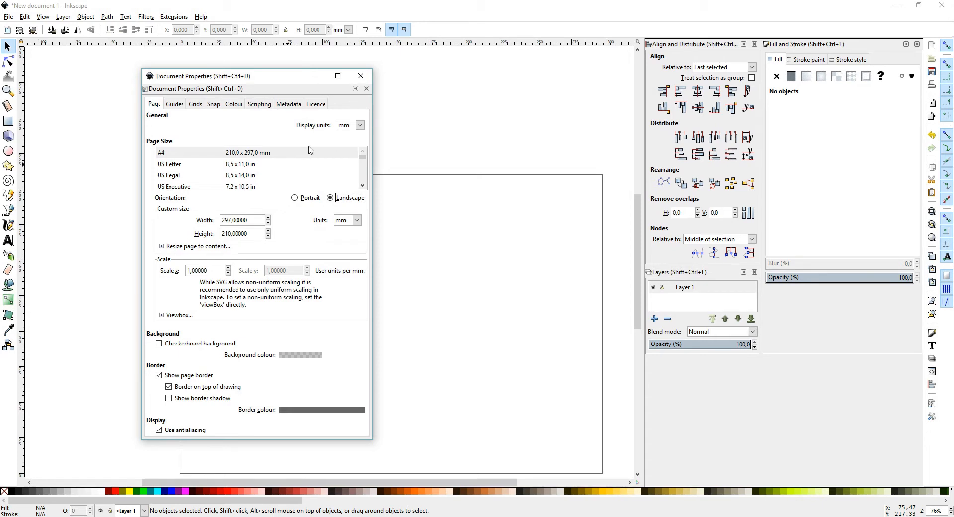
left_click(357, 126)
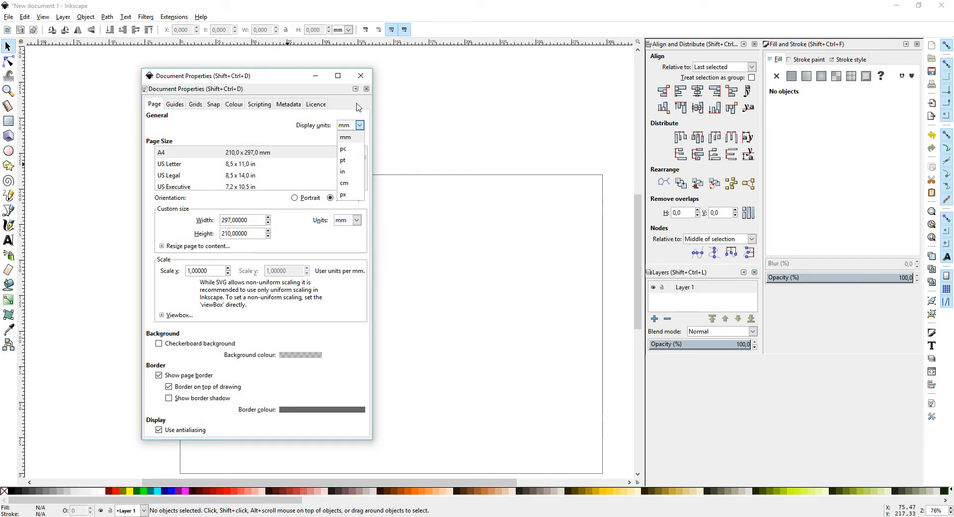
left_click(362, 81)
left_click(362, 76)
left_click_drag(401, 322, 349, 251)
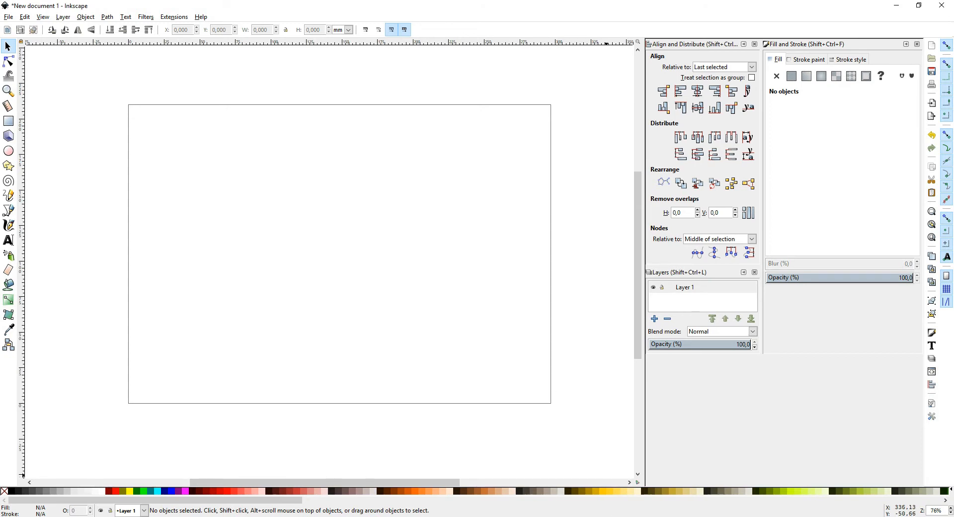
left_click(617, 516)
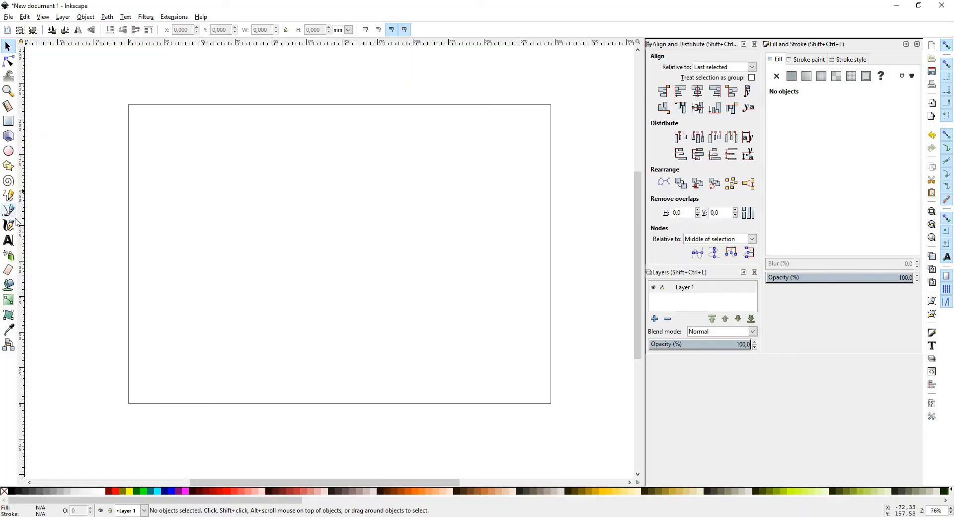
Step: Add the text JANUARY in the Erica One font on the page and fill it with 80% grey
left_click(8, 240)
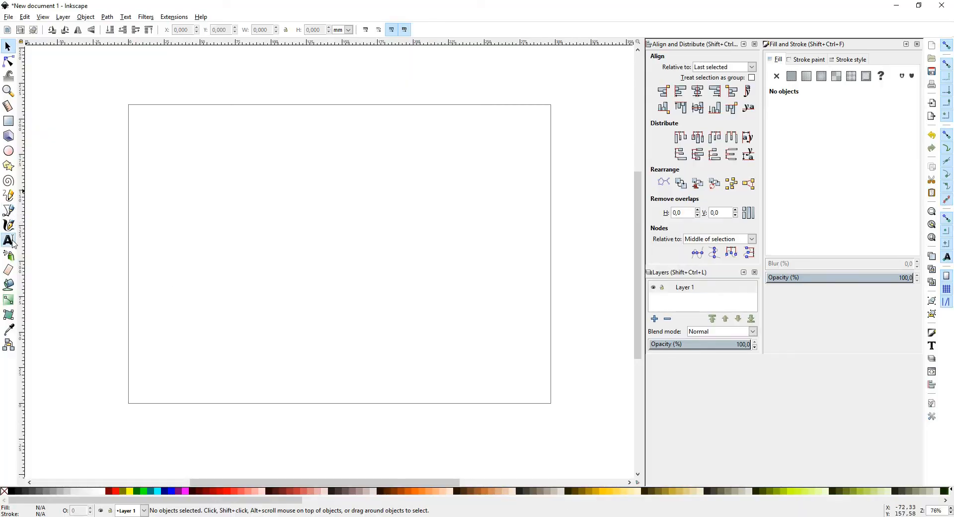
left_click(258, 212)
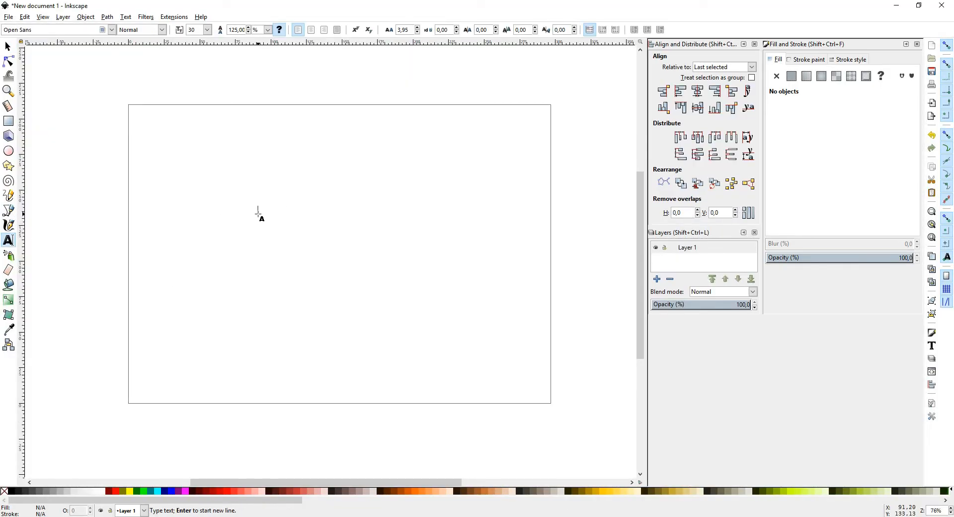
type("TE")
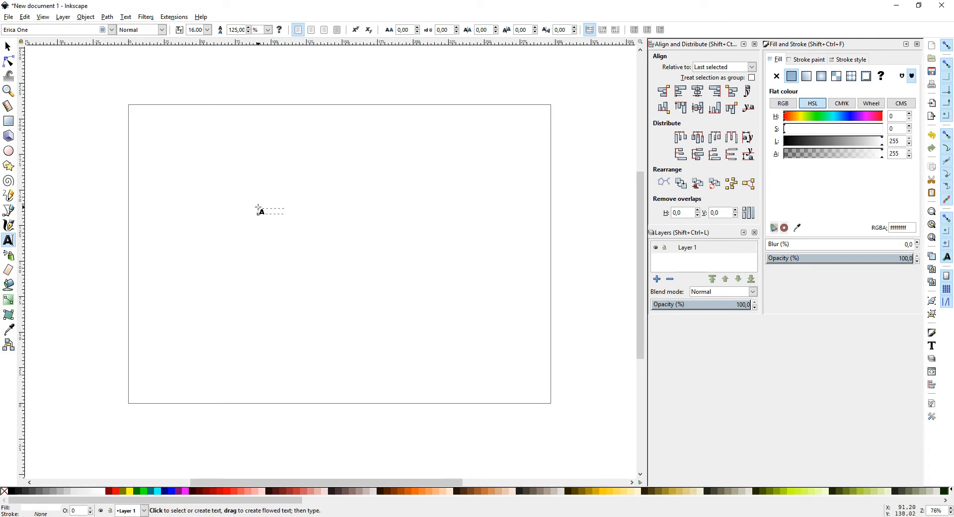
type("NG")
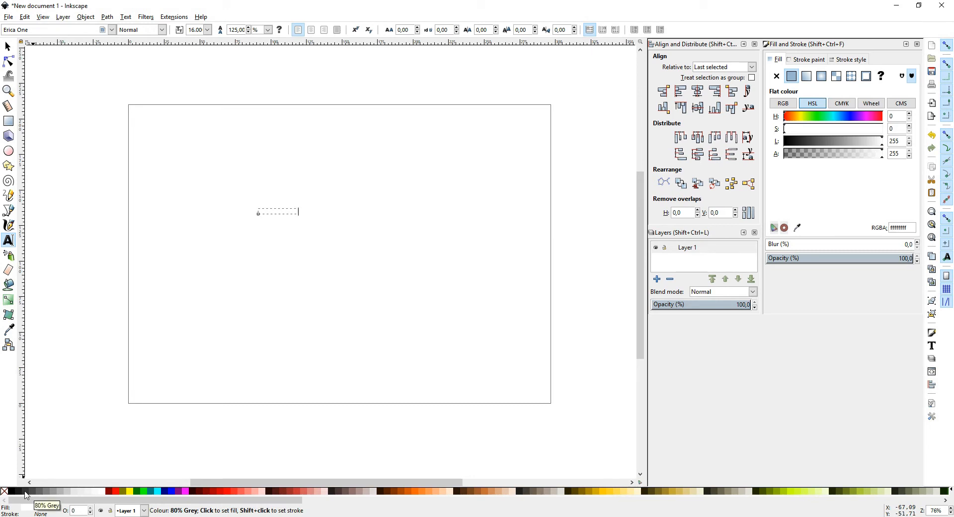
left_click(27, 494)
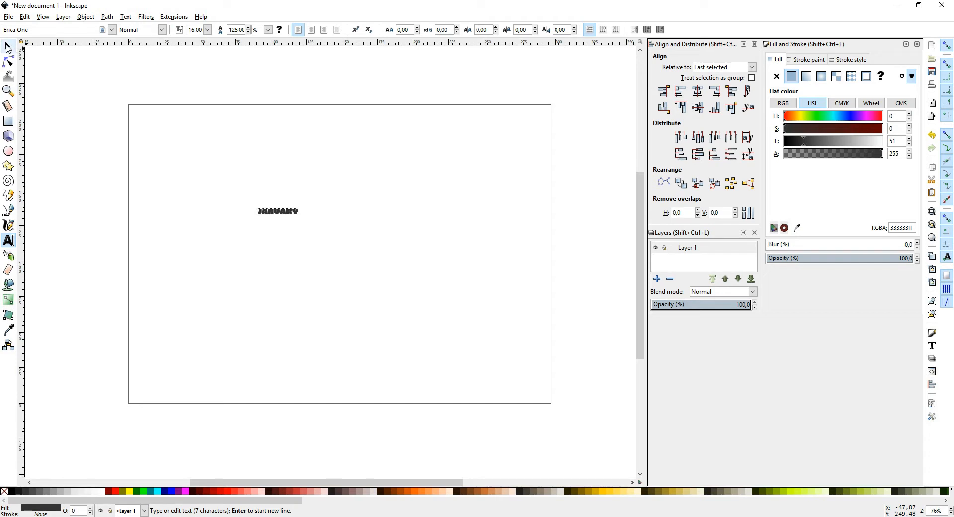
Step: Rotate the JANUARY text 90° counter-clockwise so it reads upward and move it into the page's lower-left corner
left_click(8, 47)
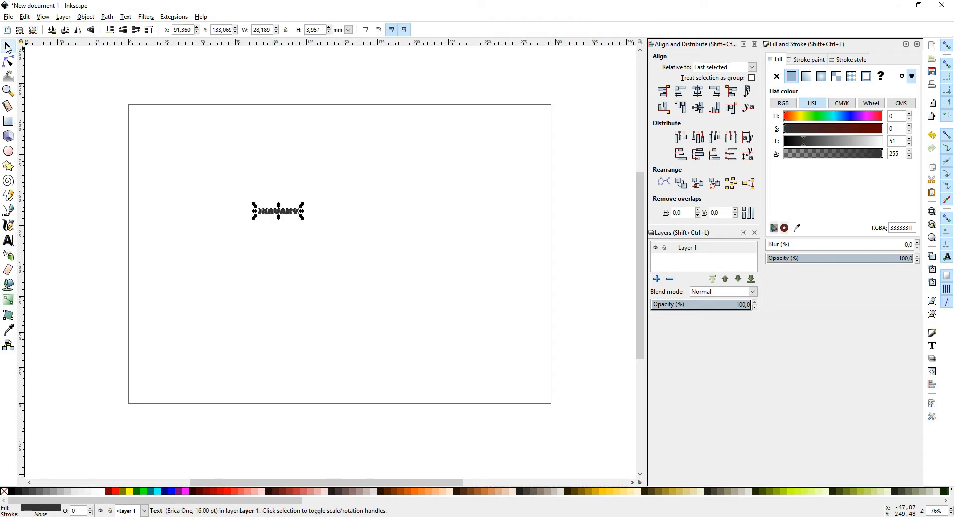
left_click(268, 214)
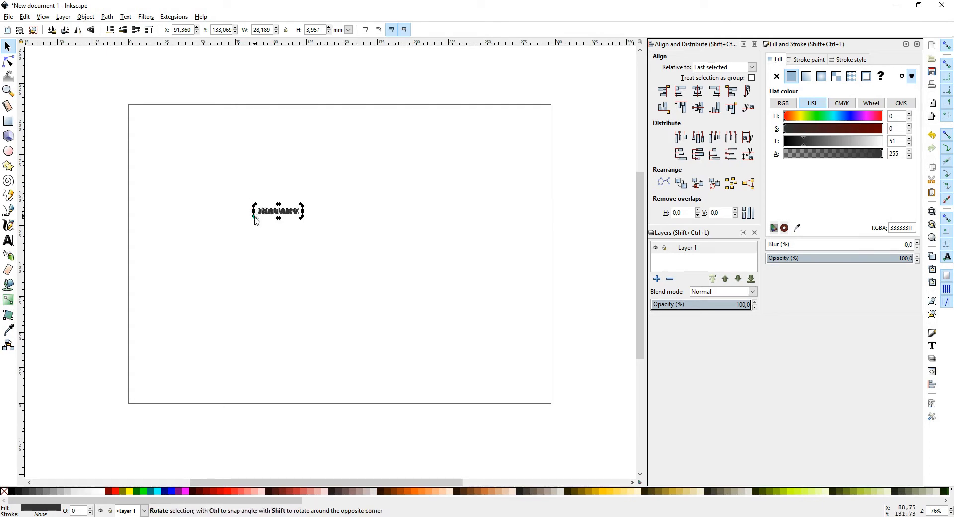
left_click_drag(254, 216, 276, 230)
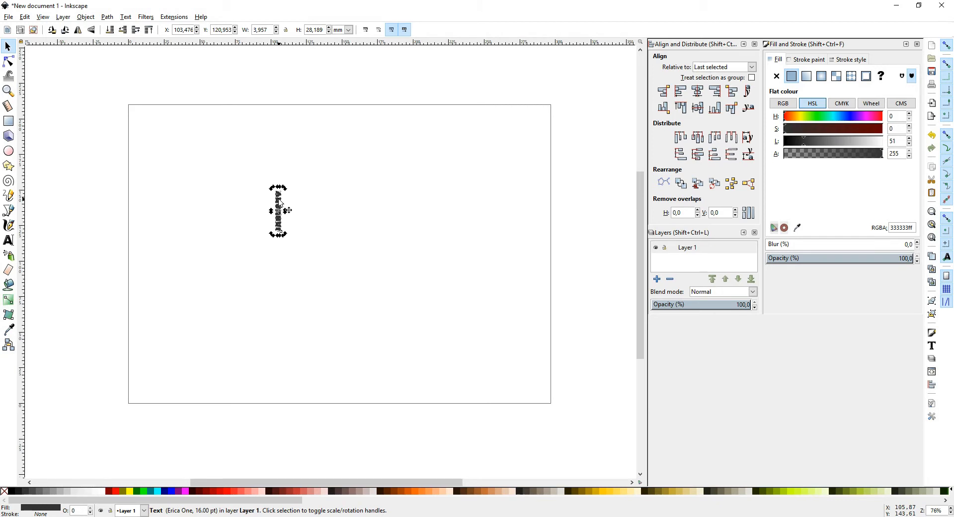
left_click_drag(280, 202, 134, 370)
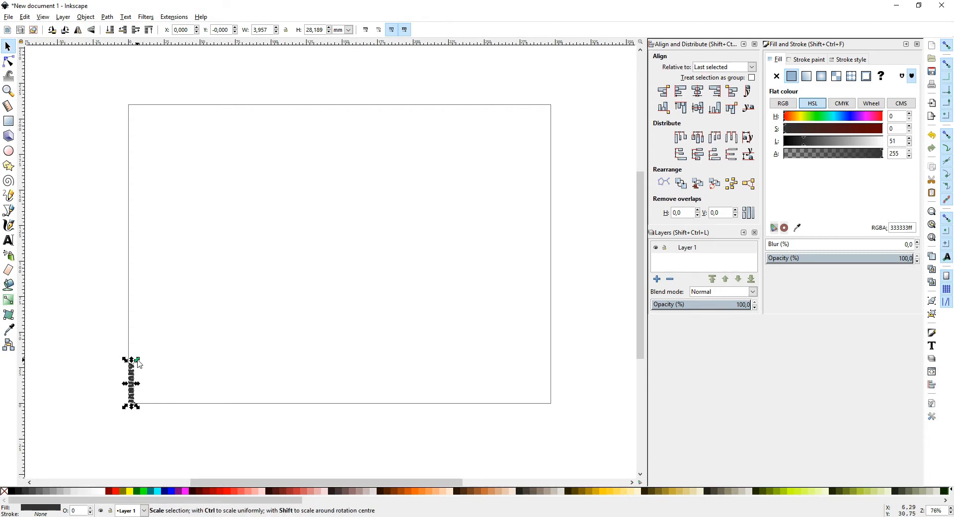
Step: Enlarge the JANUARY text proportionally from the page corner to about 30 × 211 mm, turning snapping off for the final scaling
left_click_drag(138, 363, 261, 142)
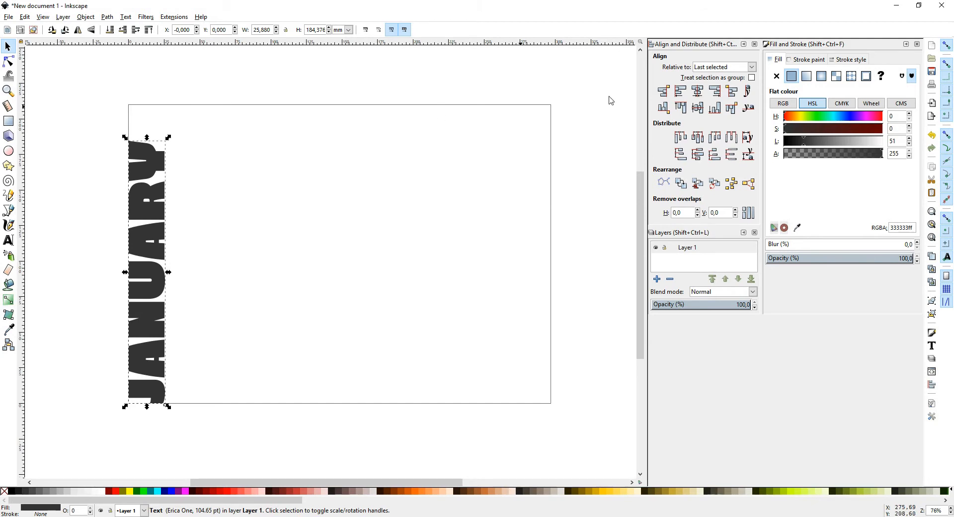
left_click(947, 45)
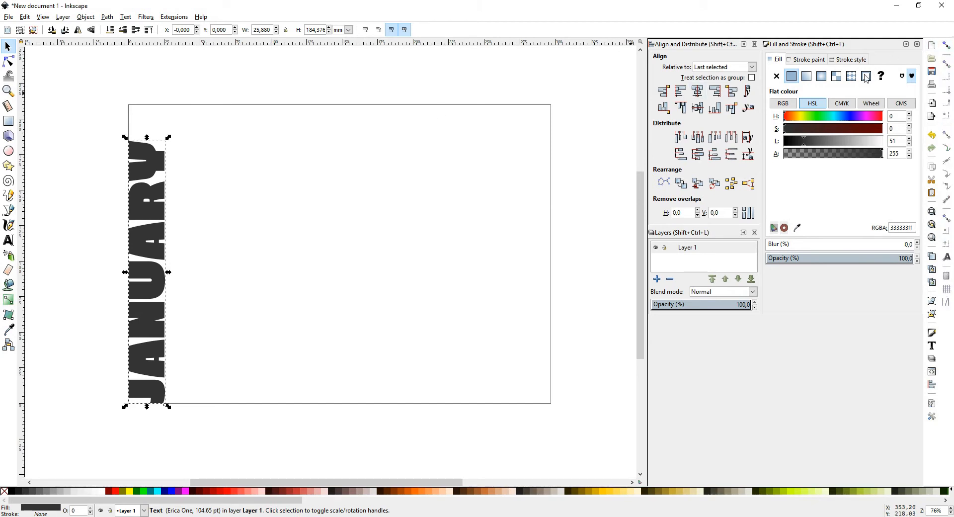
left_click_drag(169, 139, 194, 99)
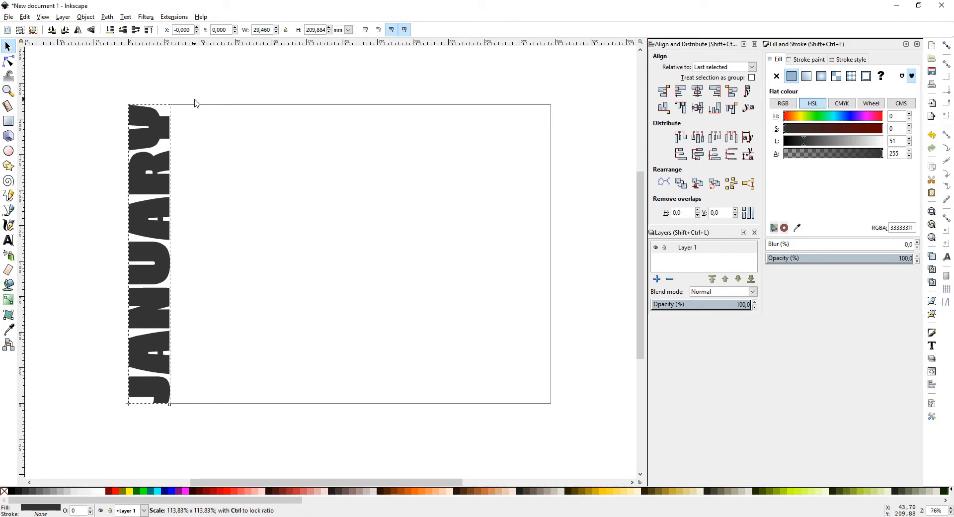
left_click_drag(195, 103, 201, 98)
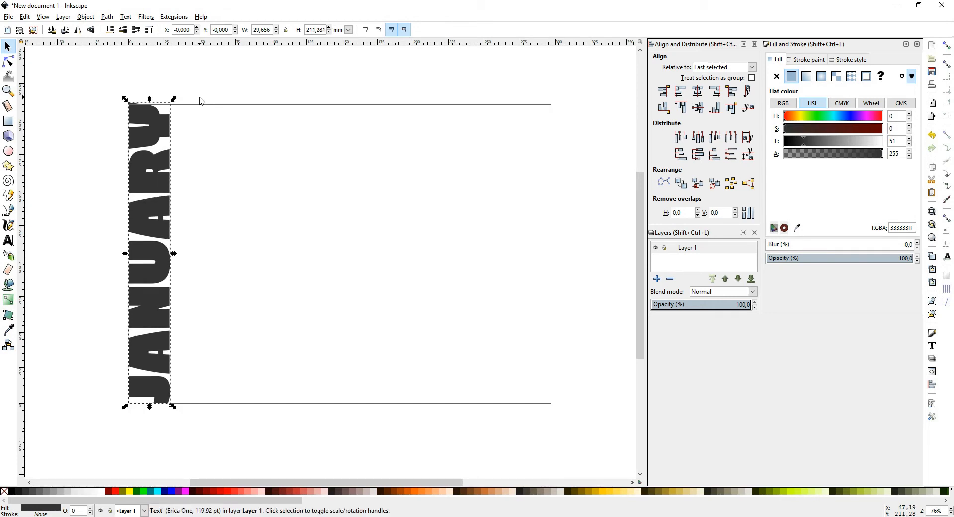
left_click(203, 199)
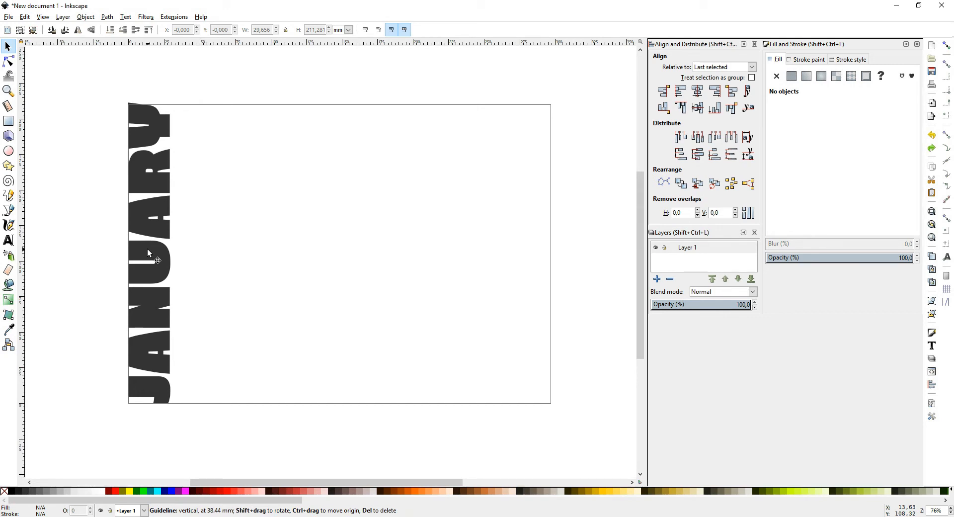
Step: Turn snapping back on and add a vertical guide 5 mm past the JANUARY text's right edge, at X 34.233 mm
left_click(945, 48)
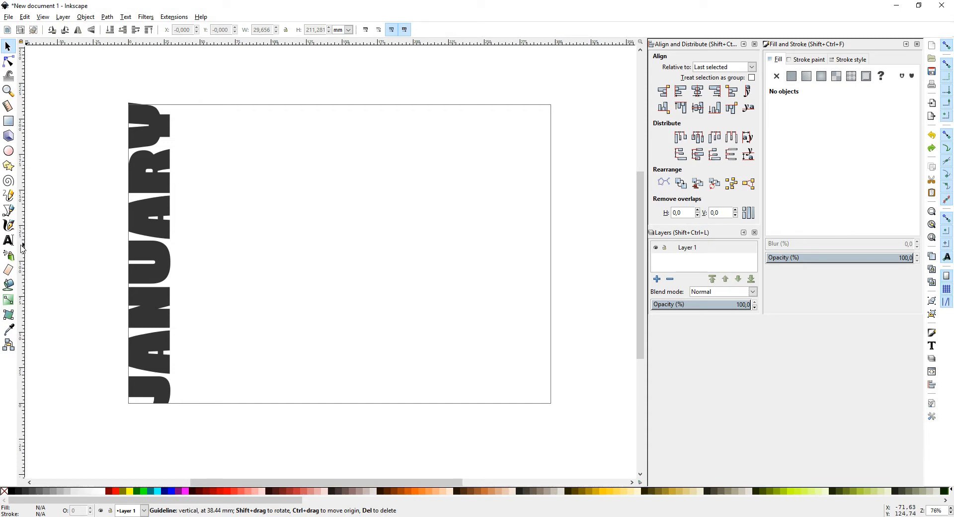
left_click_drag(23, 248, 171, 229)
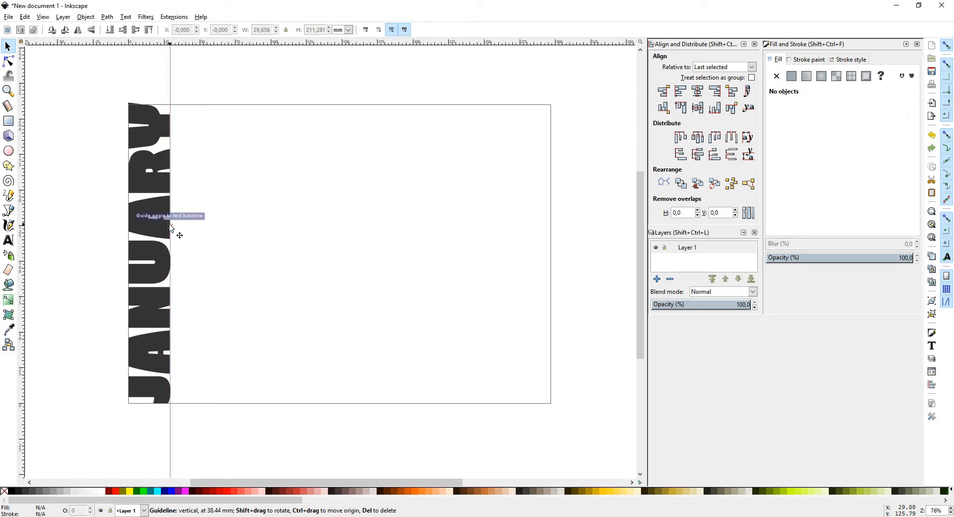
double_click(172, 88)
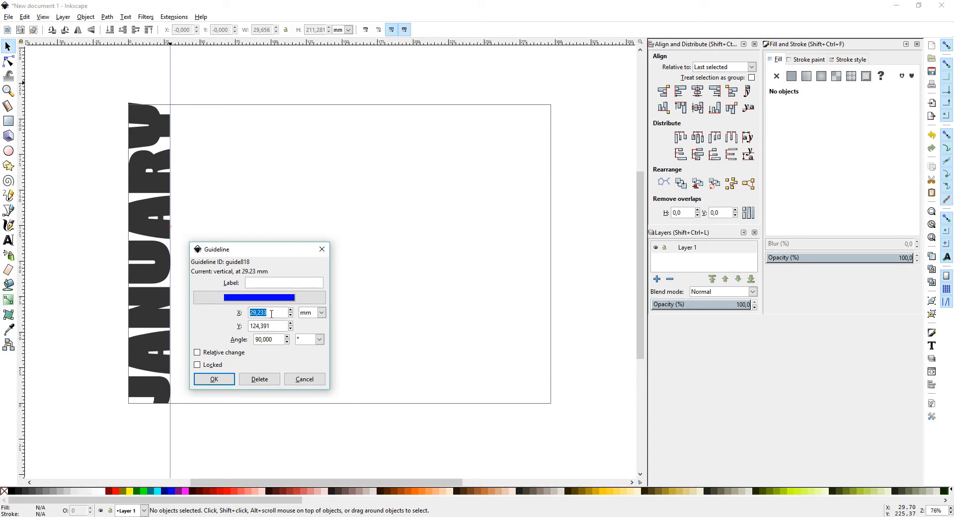
left_click(275, 313)
left_click(215, 380)
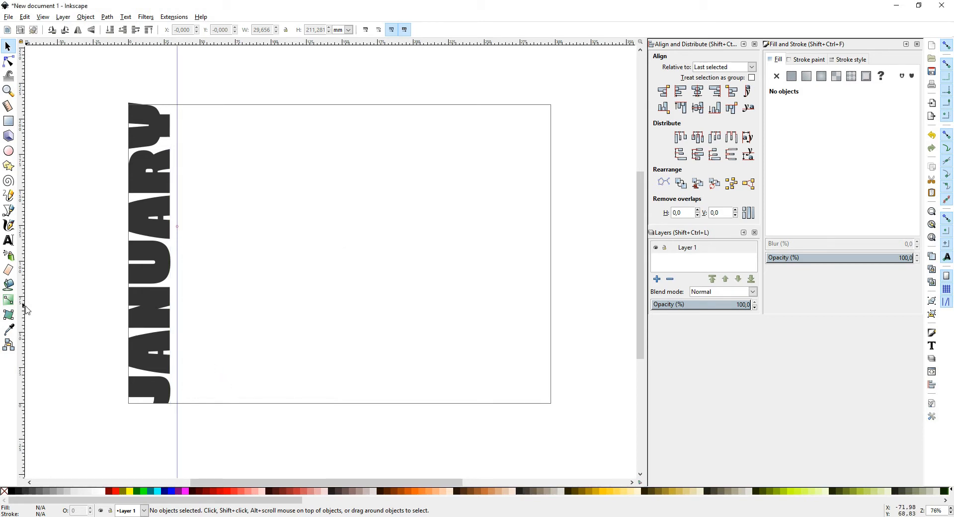
Step: Add a vertical guide from the page's right edge and set it 7 mm inward, at X 290 mm
left_click_drag(24, 309, 552, 221)
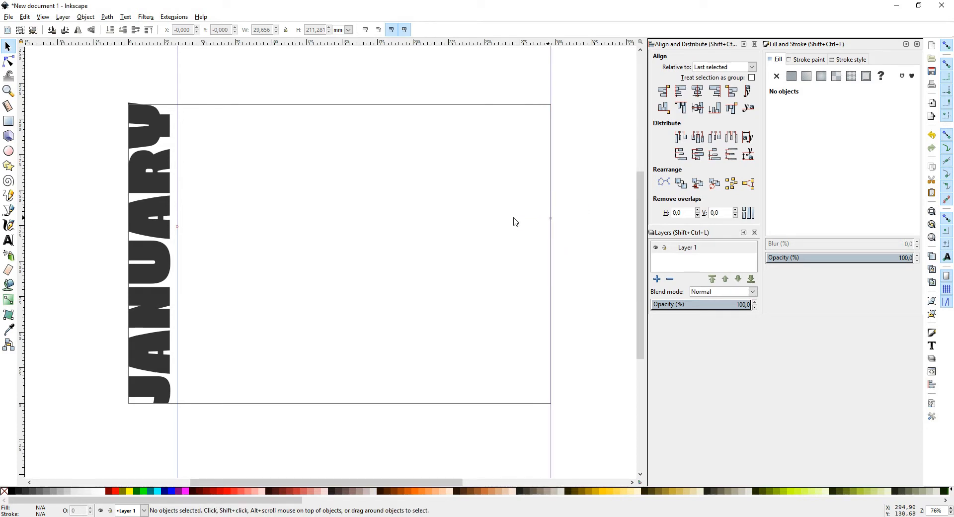
double_click(551, 221)
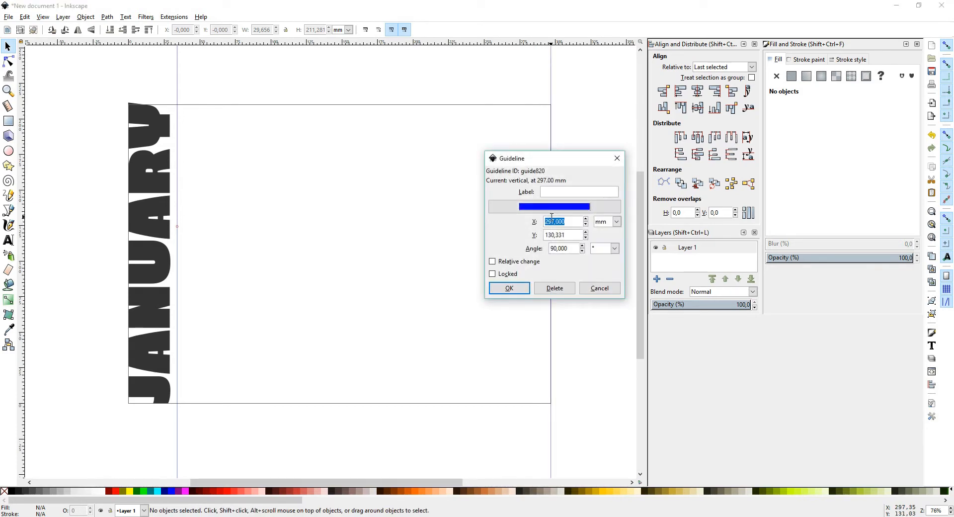
left_click(570, 221)
key("Return")
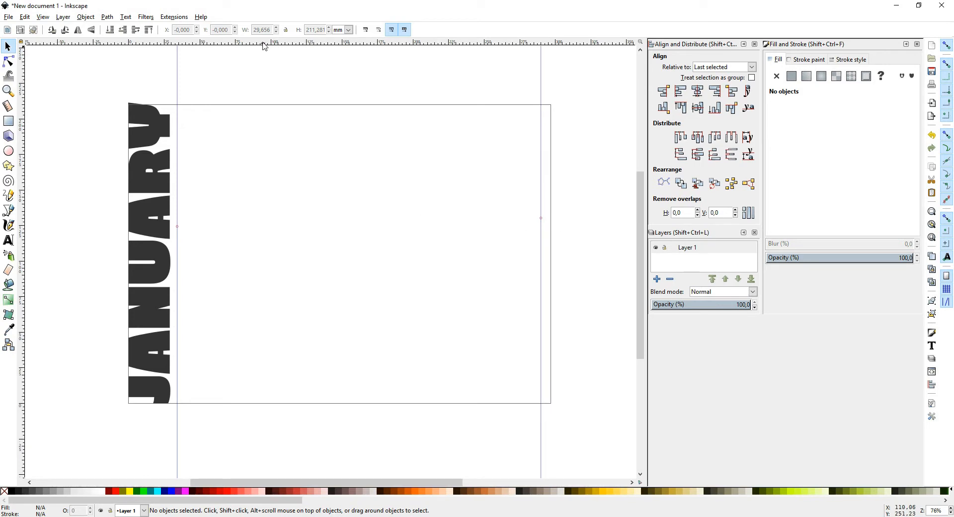
Step: Add a horizontal guide at the page's bottom edge and set its Y position to 7 mm
left_click_drag(264, 44, 267, 404)
double_click(267, 404)
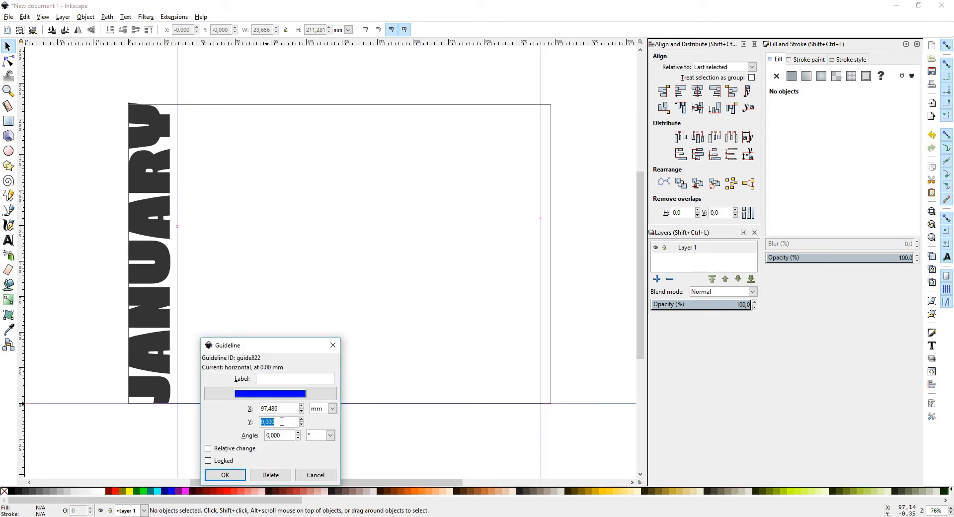
type("7")
key("Return")
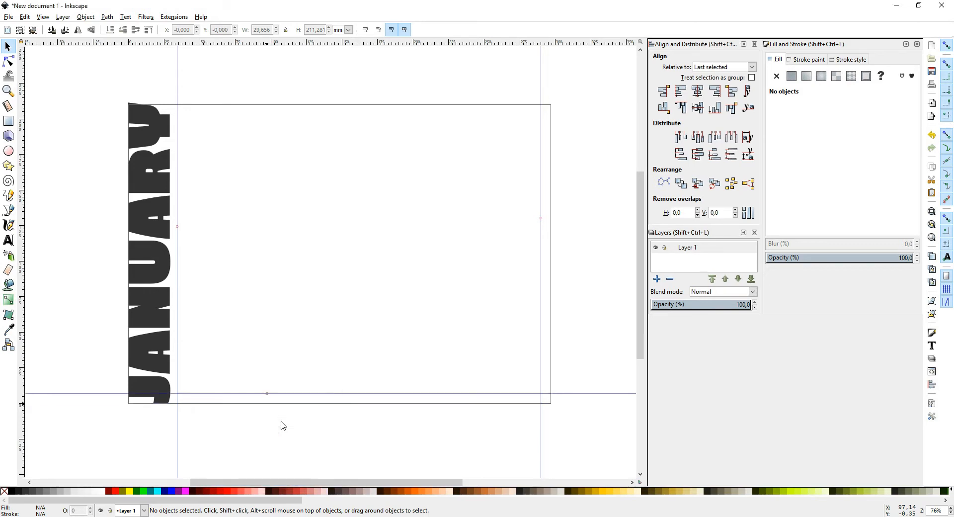
Step: Add a horizontal guide at the page's top edge and lower it by 15 mm, to Y 195 mm
left_click_drag(255, 44, 262, 106)
double_click(262, 105)
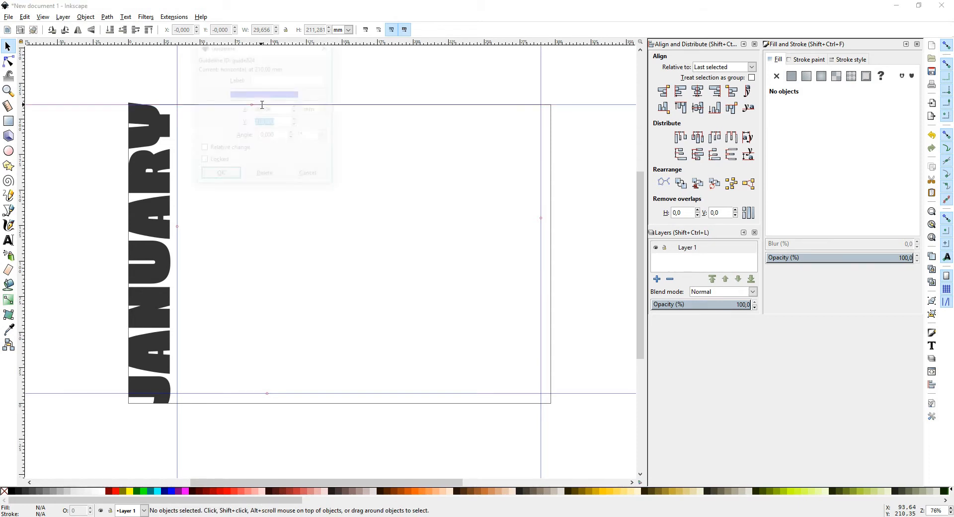
left_click(282, 123)
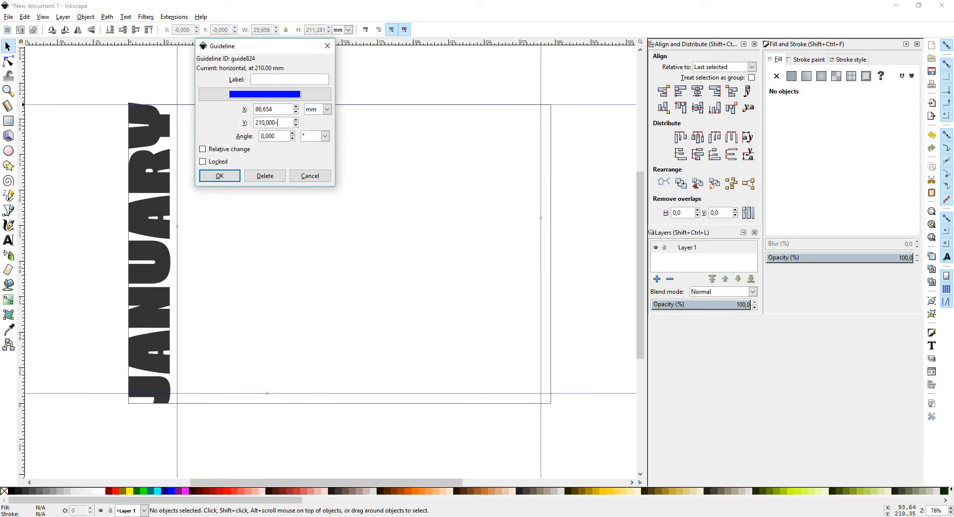
key("Return")
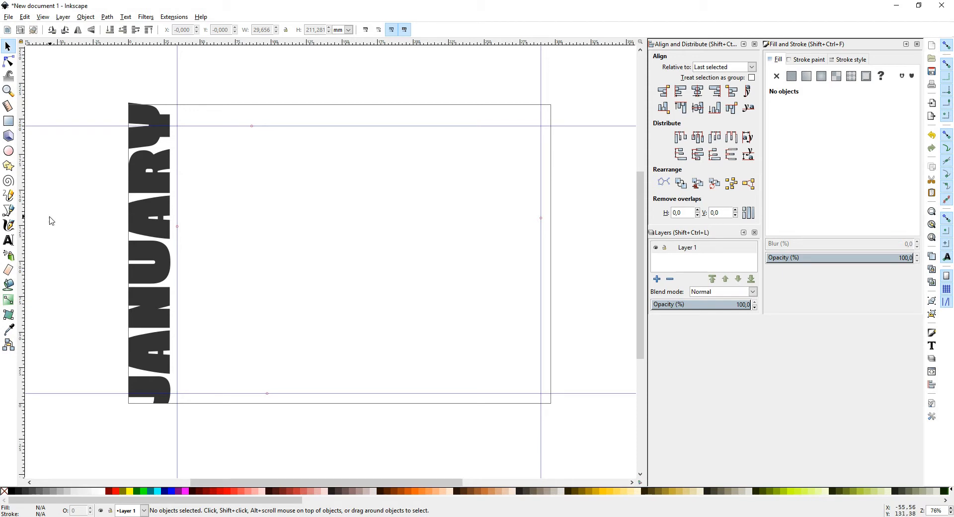
Step: Draw a straight horizontal line with the Bezier pen along the upper guide, between the two vertical guides
left_click(9, 211)
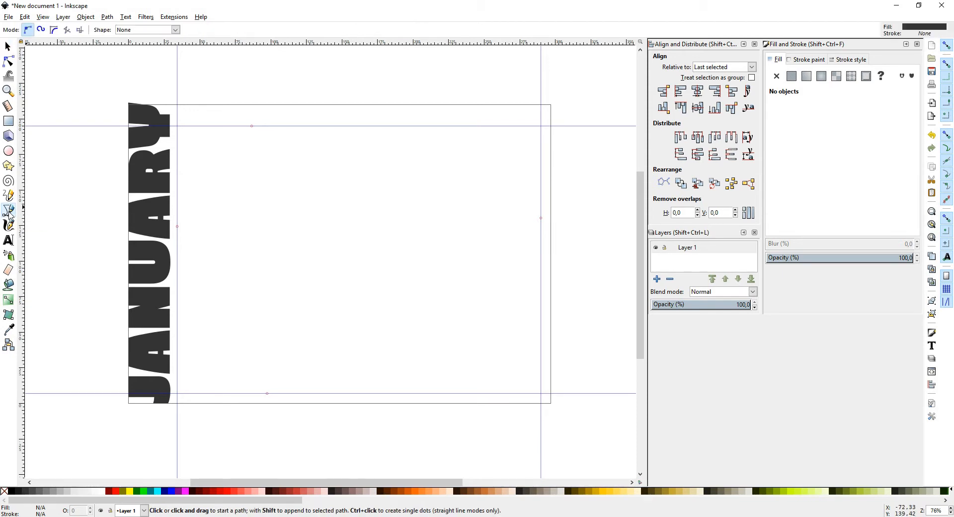
left_click(178, 125)
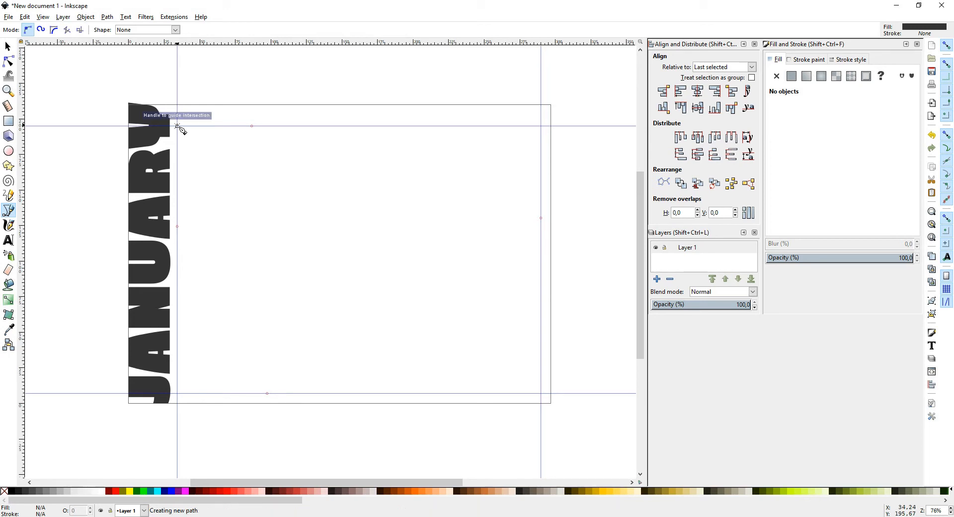
double_click(542, 127)
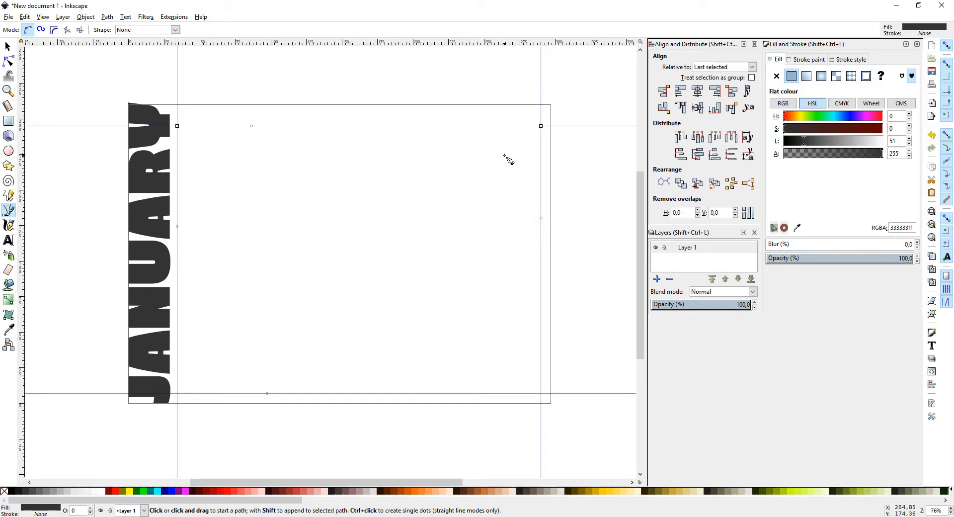
Step: Give the line an 80% grey stroke, remove its fill and change its dash pattern to solid
left_click(26, 492, "shift")
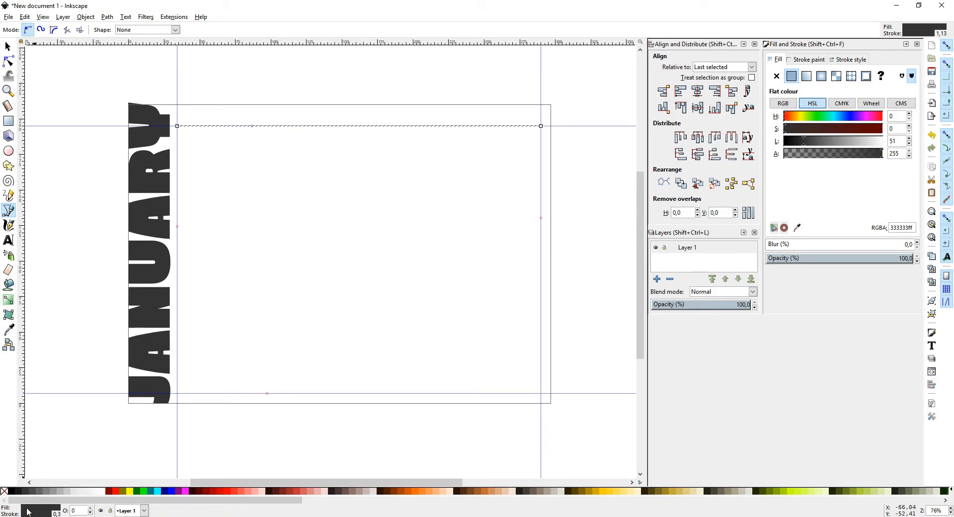
left_click(5, 492)
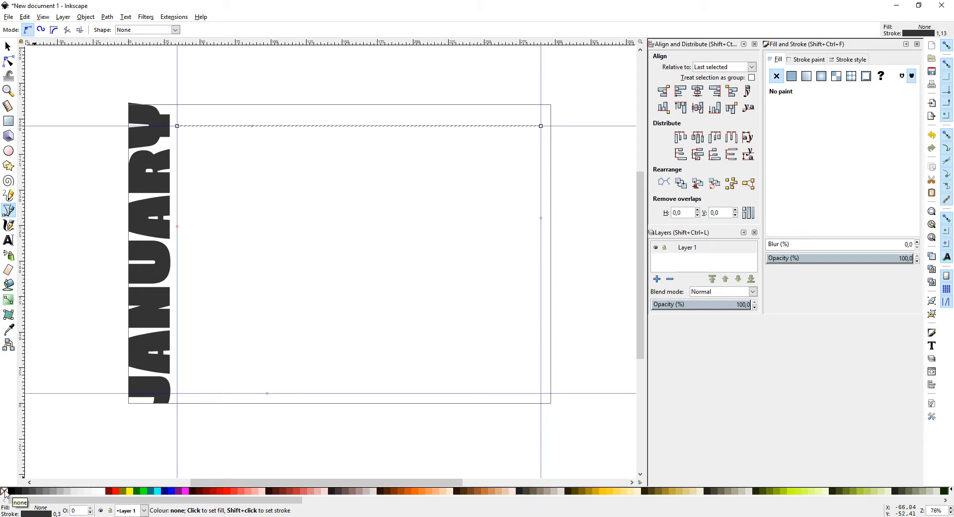
left_click(844, 61)
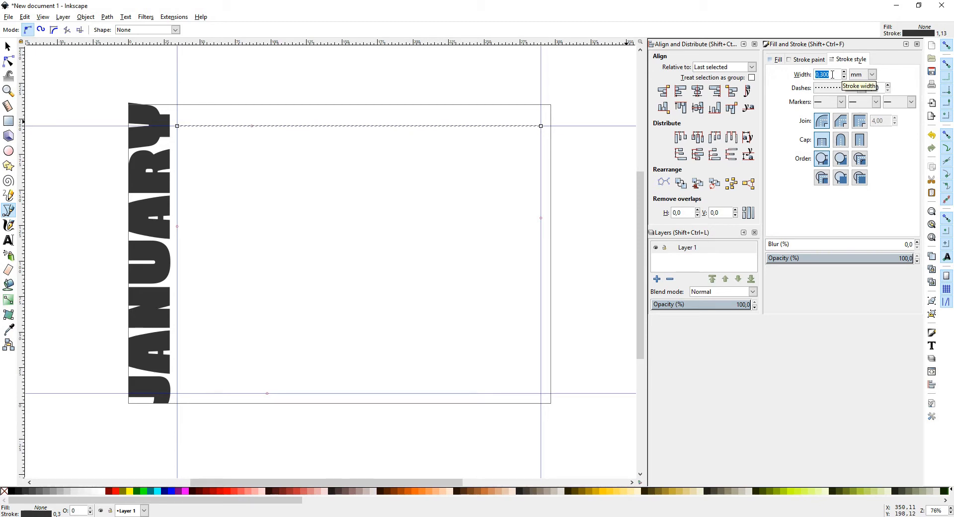
left_click(861, 88)
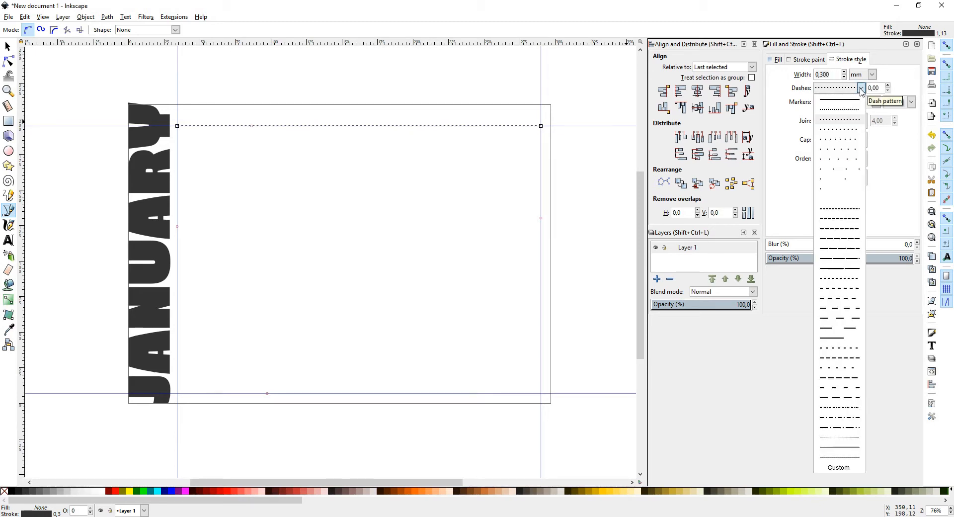
left_click(831, 101)
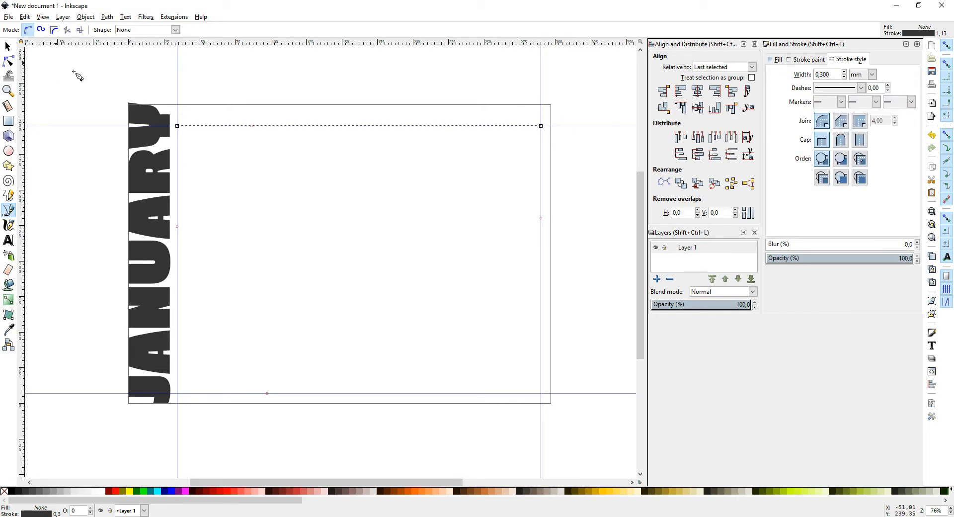
Step: Move the line down so its top-left corner snaps to the intersection of the upper and left guides
left_click(8, 46)
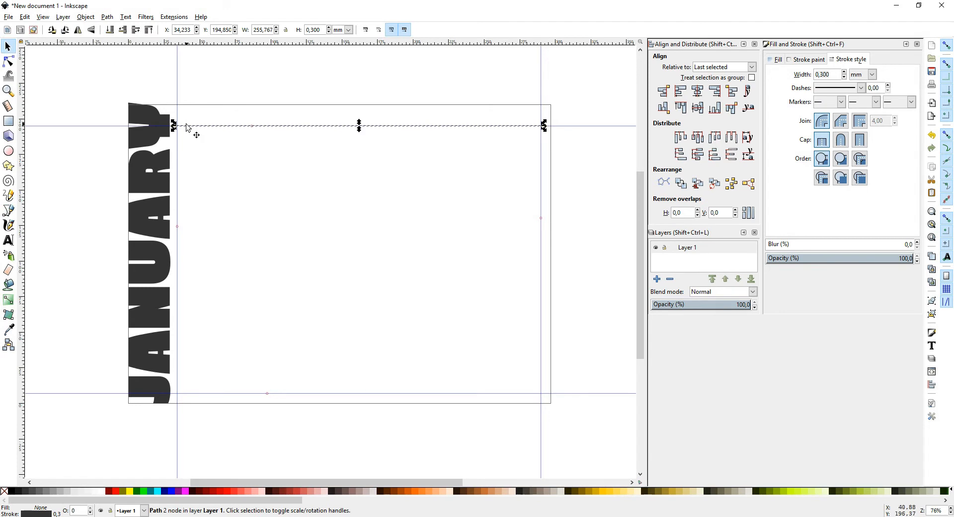
scroll(183, 133, "up", 3)
scroll(174, 195, "up", 9)
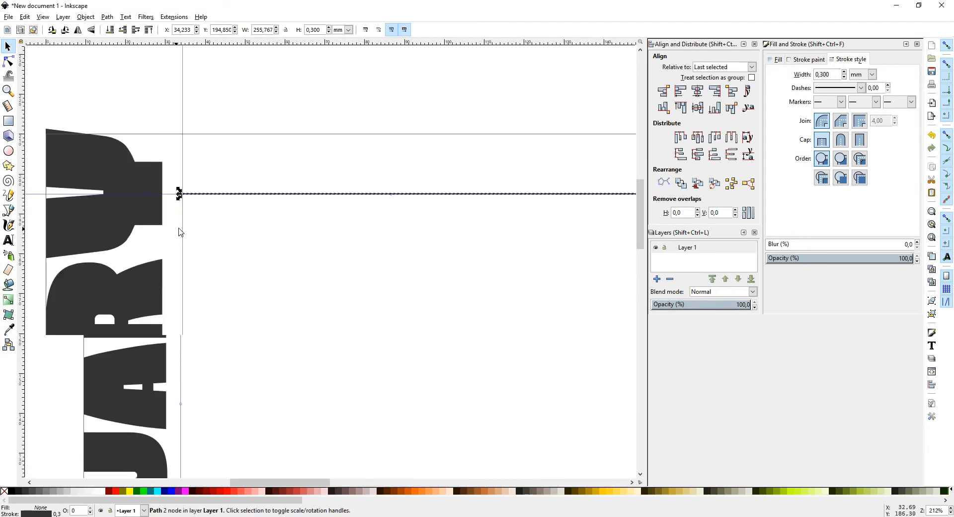
scroll(184, 189, "up", 1)
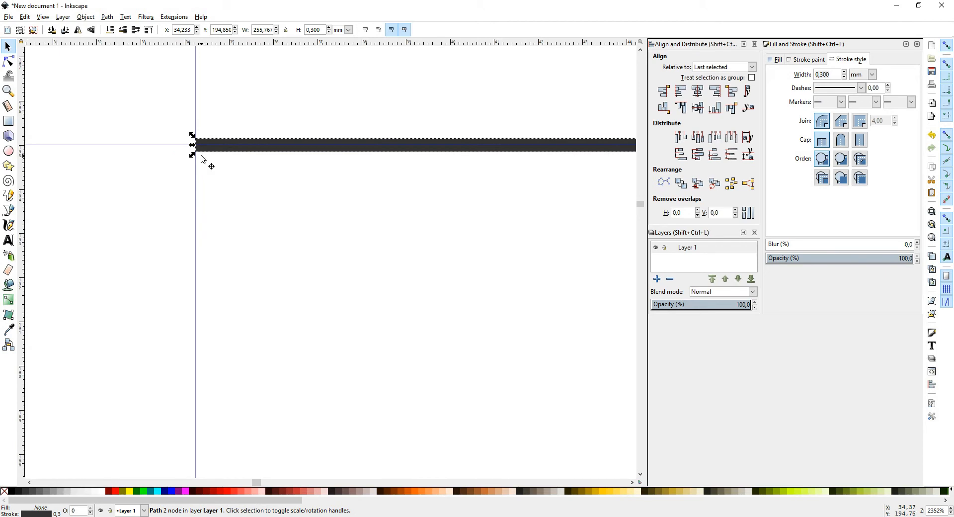
scroll(203, 152, "up", 1)
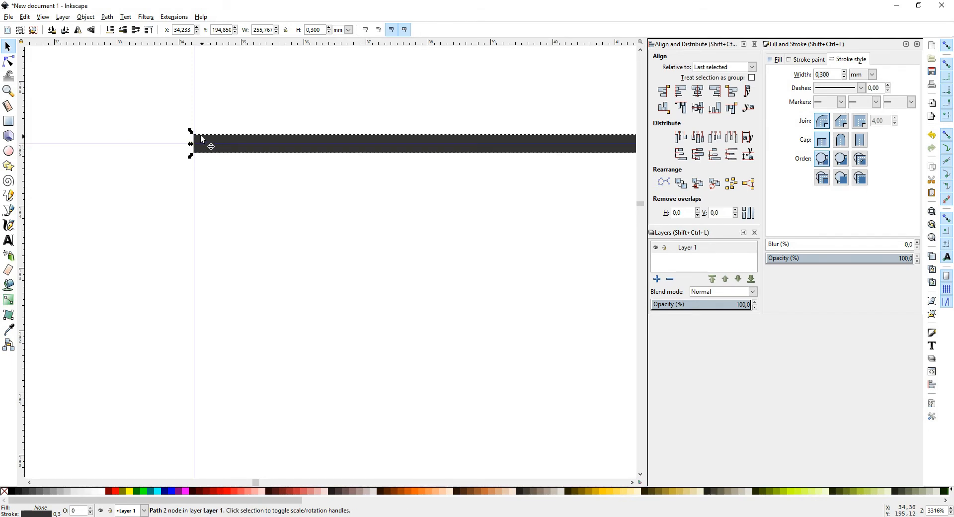
left_click_drag(200, 136, 202, 147)
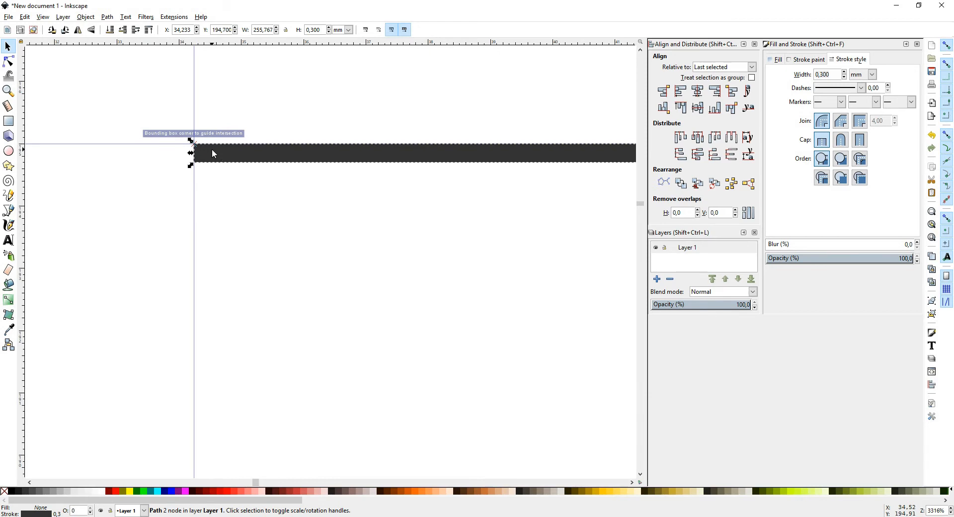
Step: Duplicate the horizontal line and move the copy down so its bottom-left corner snaps to the lower and left guide intersection
right_click(212, 148)
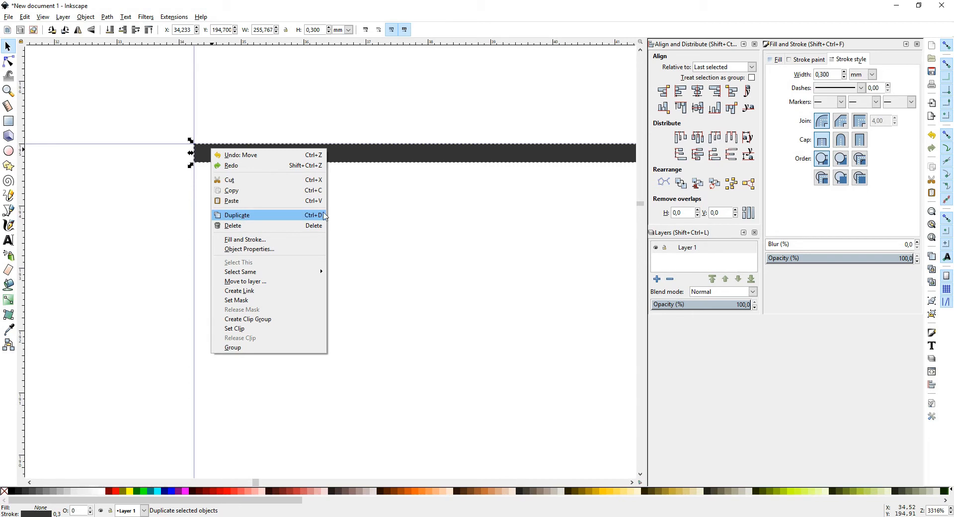
left_click(237, 215)
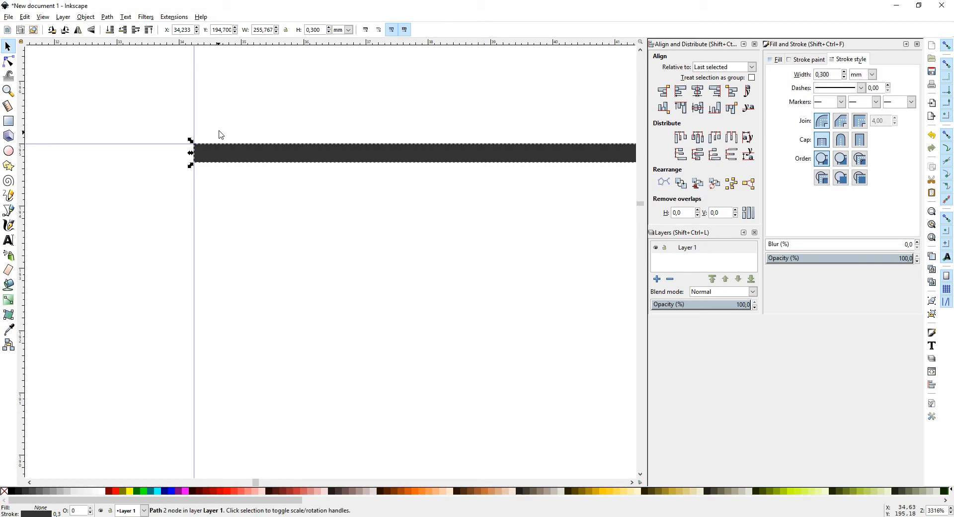
scroll(204, 117, "down", 5)
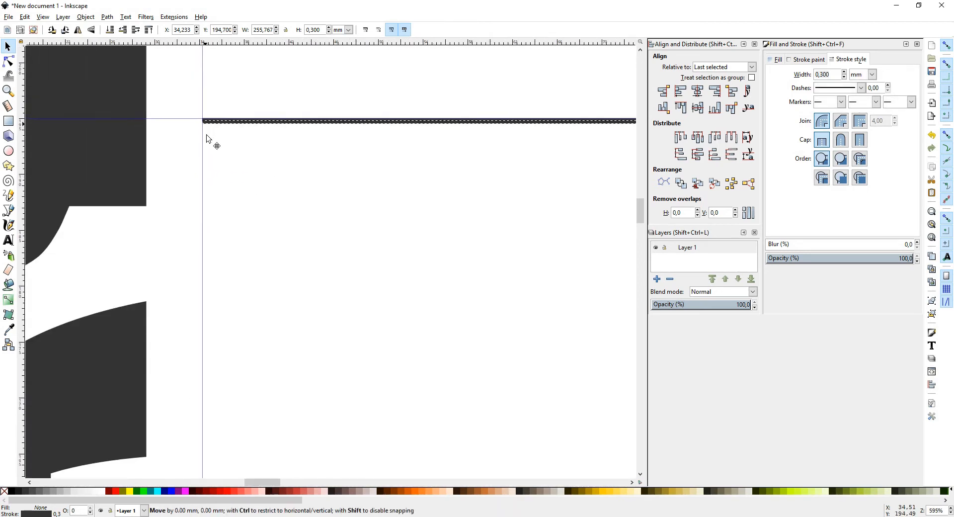
left_click_drag(206, 138, 206, 461)
scroll(248, 235, "down", 2)
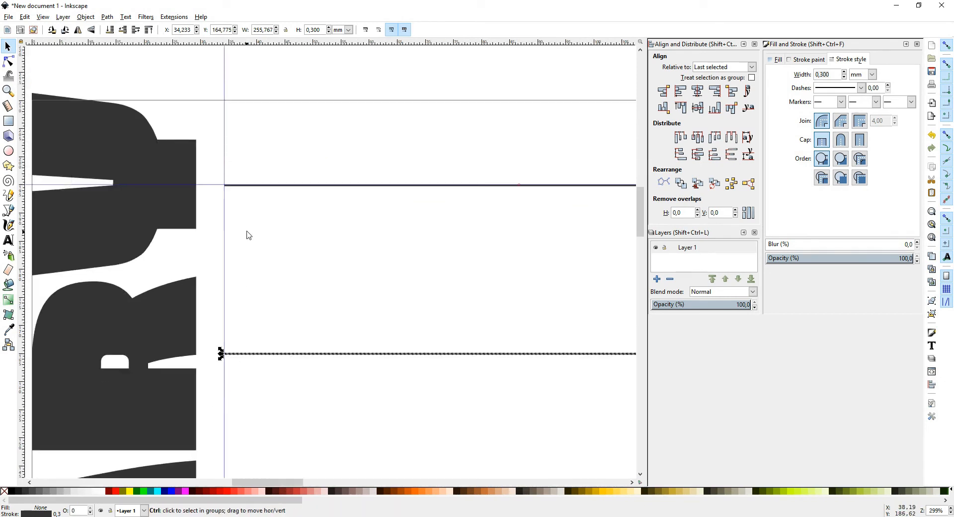
scroll(247, 232, "down", 4)
left_click_drag(256, 354, 202, 201)
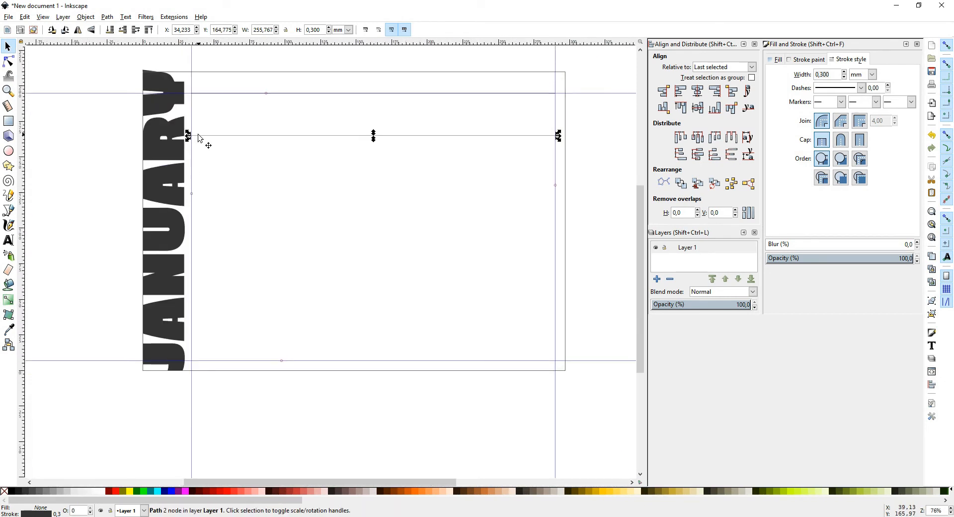
left_click_drag(199, 139, 246, 366)
scroll(246, 366, "up", 11)
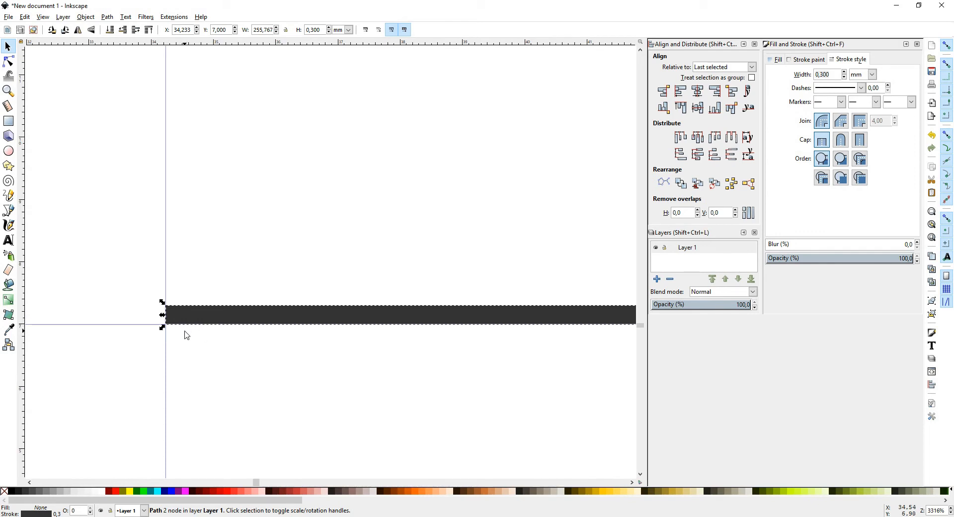
Step: Draw a straight vertical line with the Bezier pen along the left guide, from the upper to the lower guide intersection
scroll(141, 389, "down", 7)
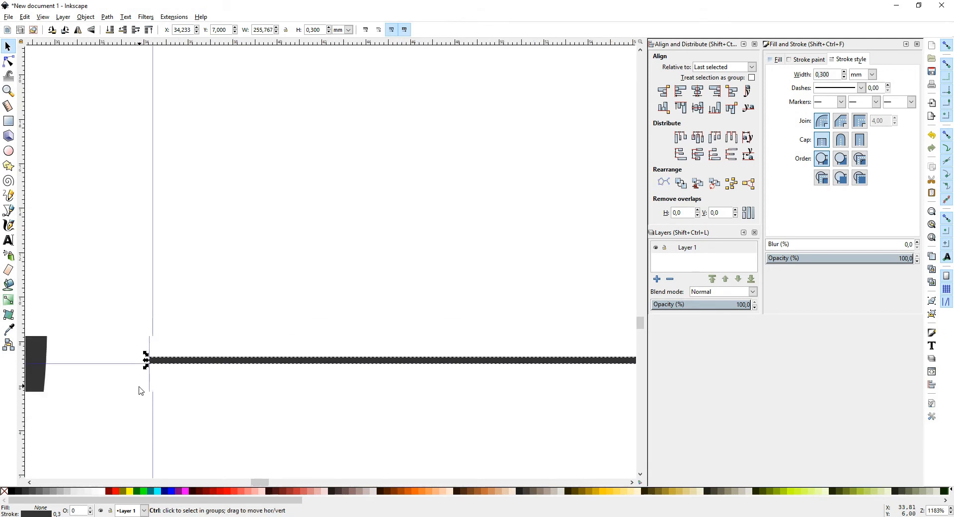
scroll(130, 385, "up", 2)
scroll(130, 385, "down", 6)
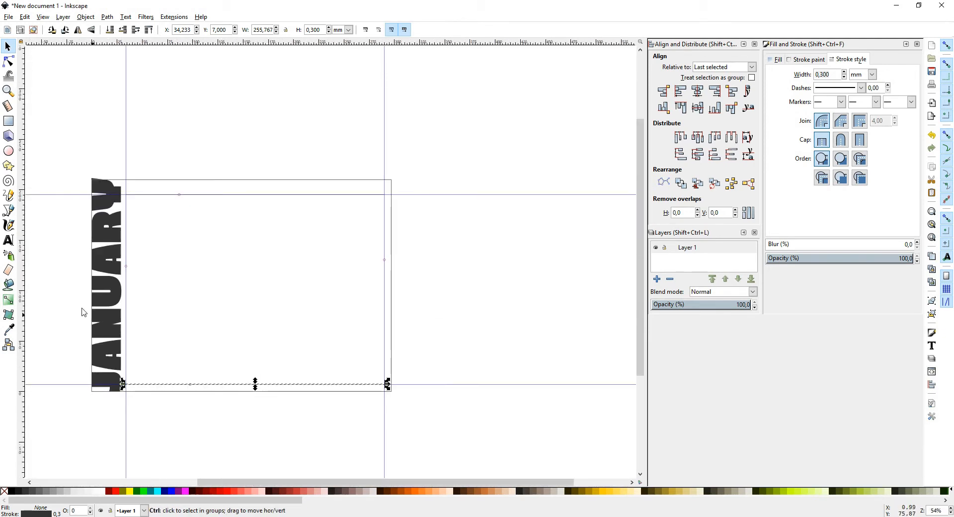
left_click(9, 210)
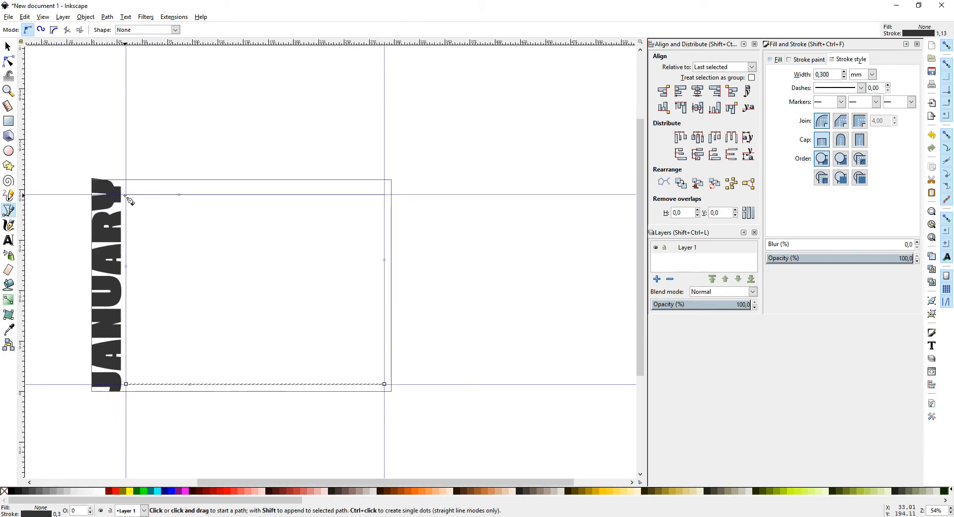
left_click(126, 195)
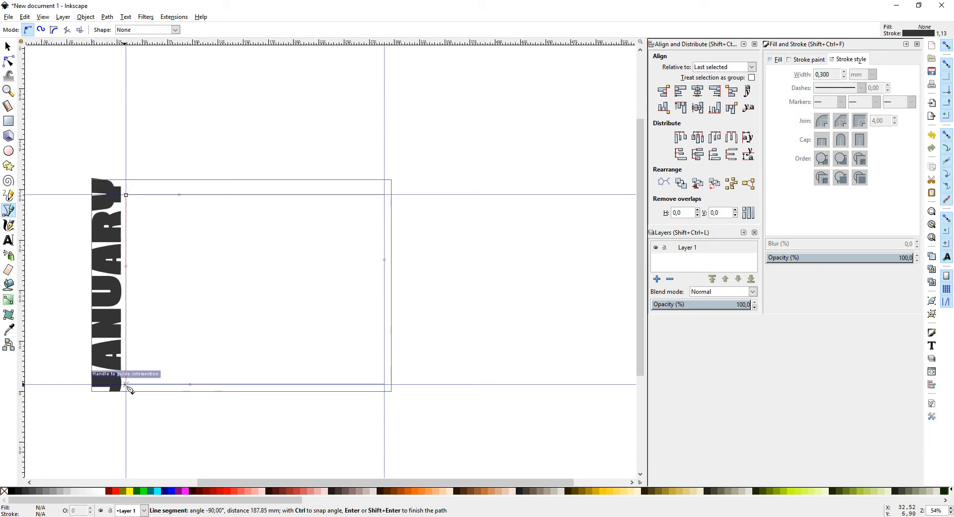
double_click(127, 384)
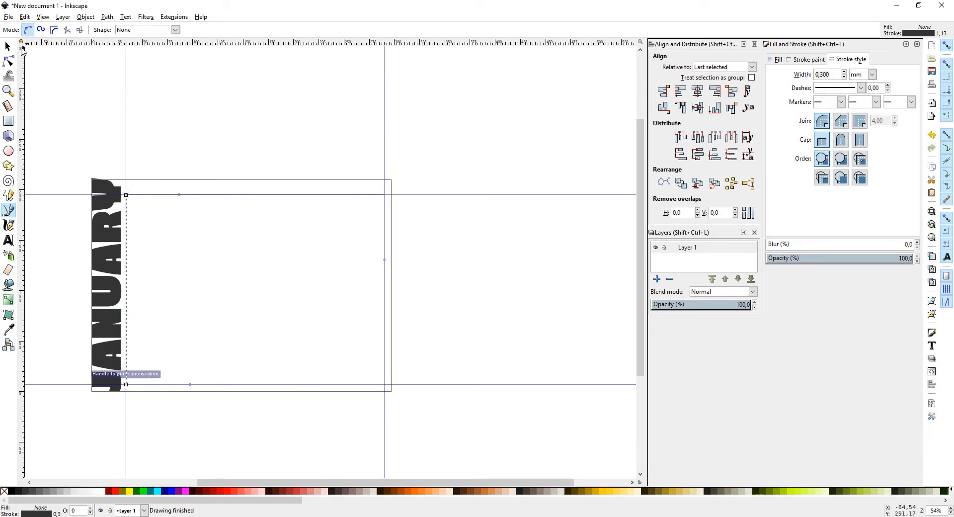
Step: Snap the vertical line's top-left corner to the upper-left guide intersection and fit its height to 188 mm between the horizontal guides
left_click(8, 46)
scroll(121, 204, "up", 11)
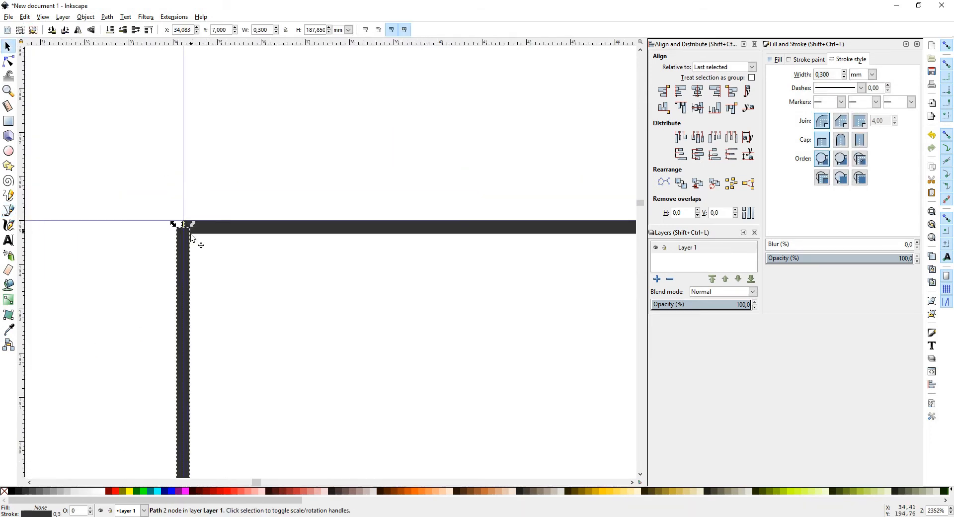
left_click_drag(182, 222, 204, 248)
scroll(311, 196, "up", 2)
scroll(294, 216, "down", 4)
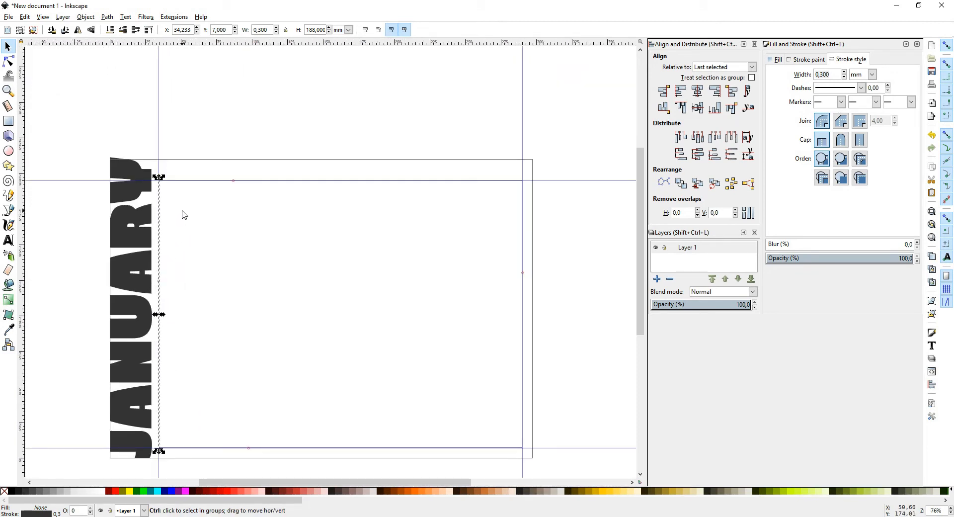
Step: Duplicate the vertical line and snap the copy's top-right corner to the upper and right guide intersection
left_click_drag(161, 193, 526, 186)
scroll(525, 186, "up", 10)
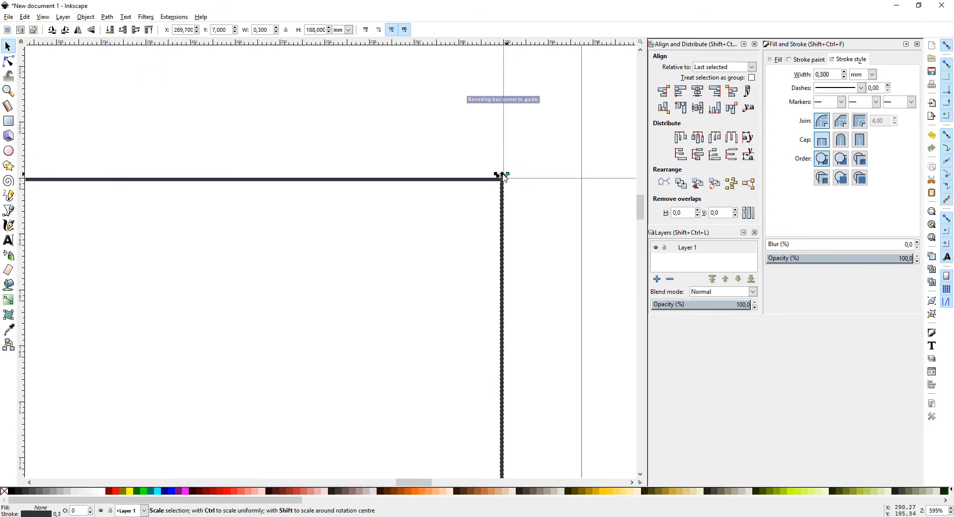
scroll(517, 185, "down", 6)
scroll(518, 185, "down", 3)
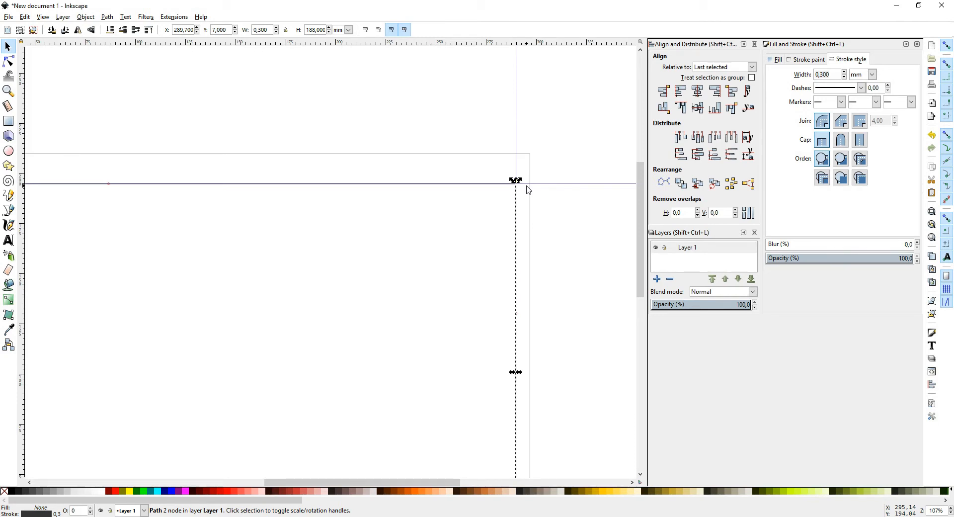
scroll(514, 165, "down", 2)
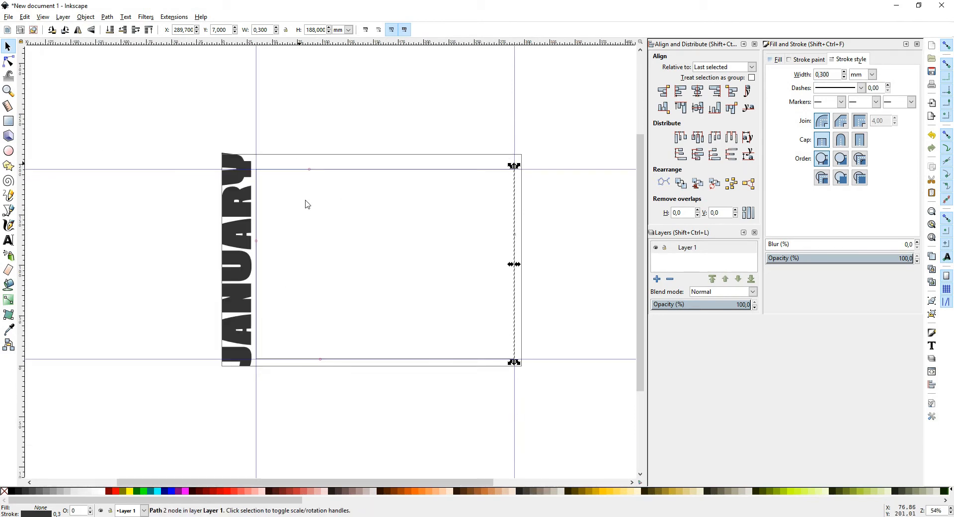
Step: Make six copies of the right vertical line and distribute them evenly with the left line to form seven columns
scroll(545, 235, "down", 1)
scroll(499, 221, "right", 4)
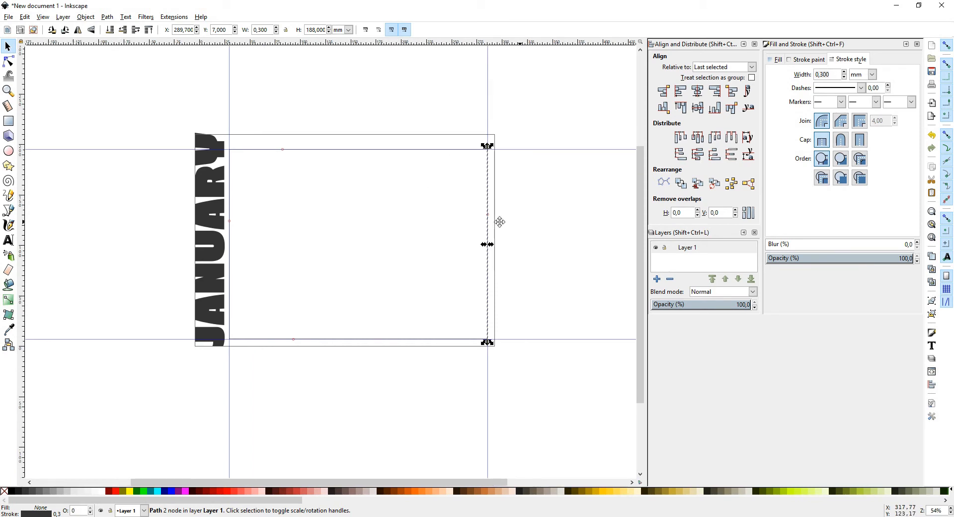
left_click(472, 141)
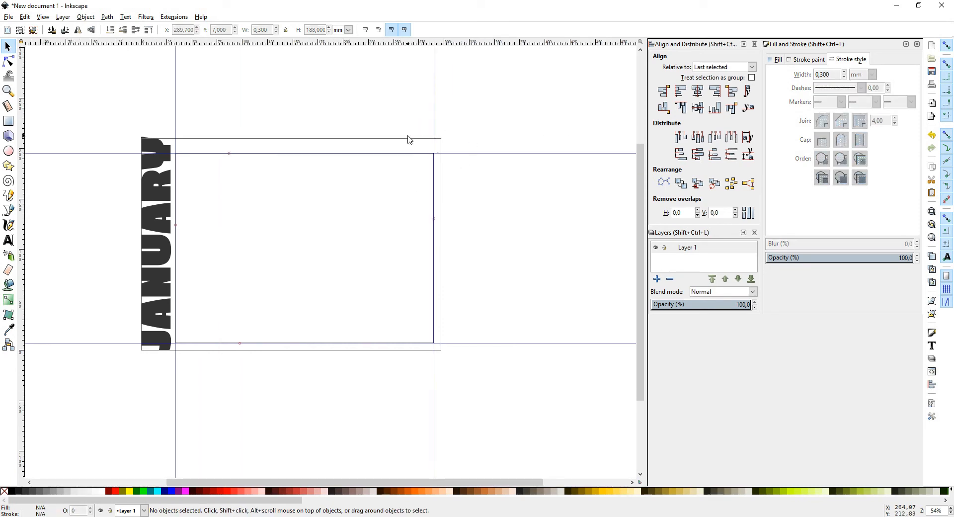
mouse_move(406, 120)
left_mouse_down()
mouse_move(420, 228)
mouse_move(470, 383)
left_mouse_up()
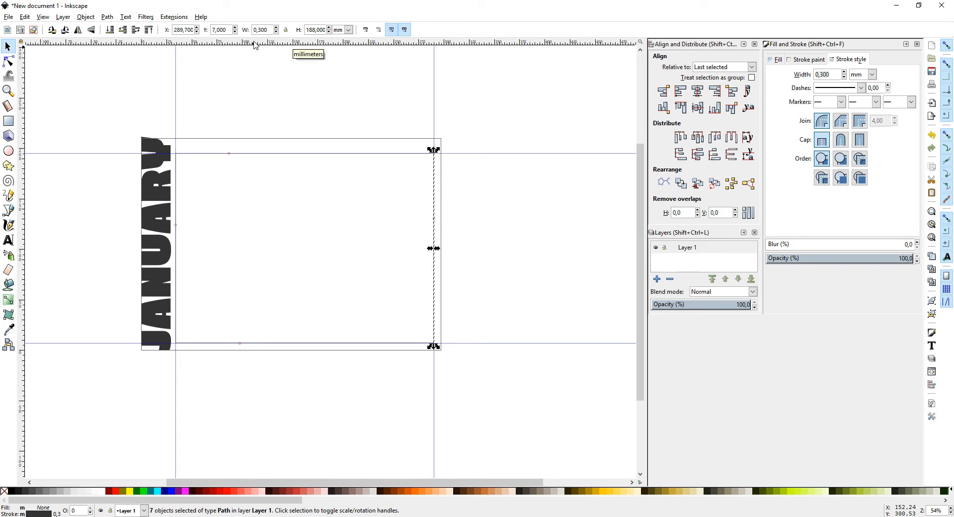
key("bar")
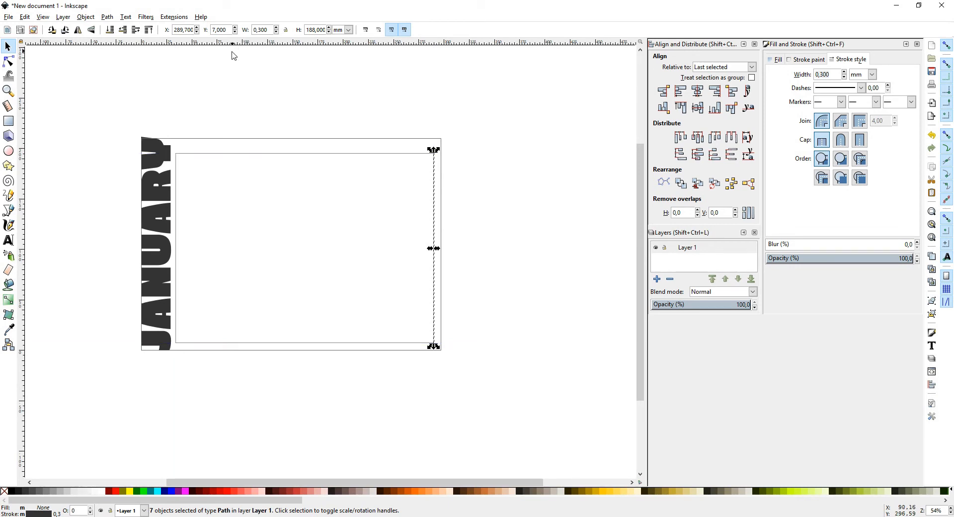
left_click(177, 171, "shift")
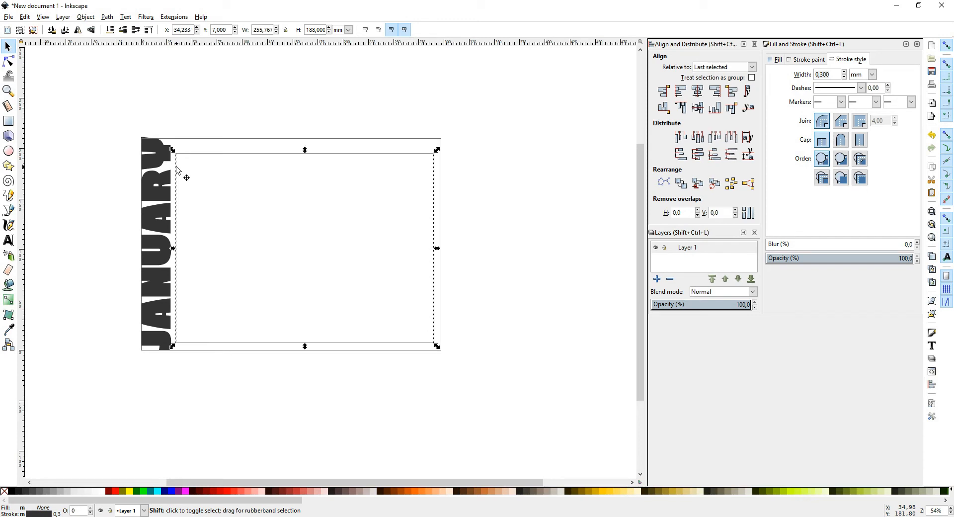
left_click(679, 137)
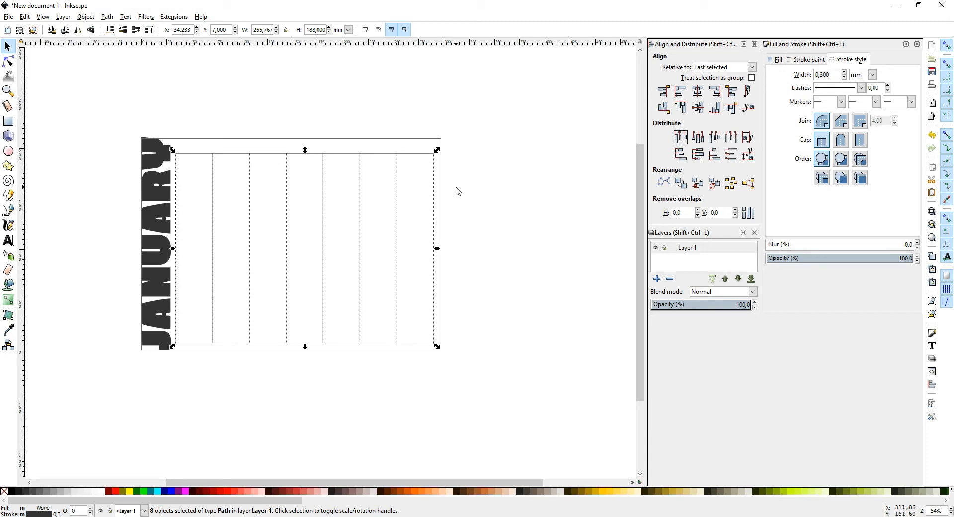
Step: Duplicate all vertical lines except the rightmost, offset the copies about 1.6 mm to the right and convert them to guides
left_click(433, 165, "shift")
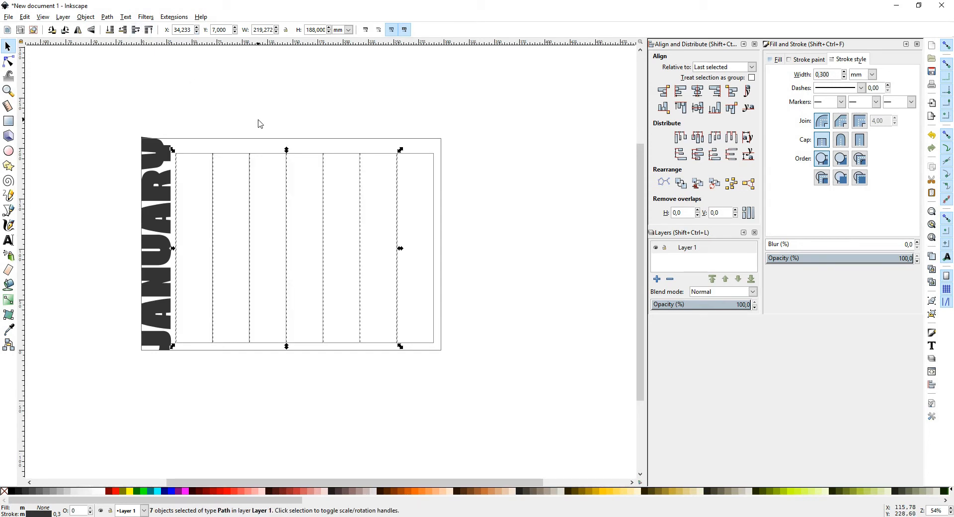
key("Right")
key("Right")
key("Right")
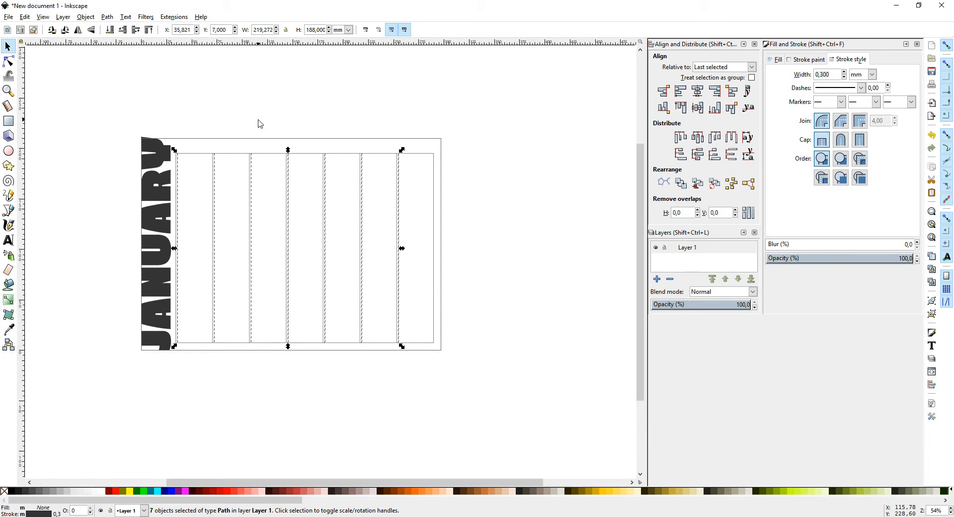
left_click(85, 17)
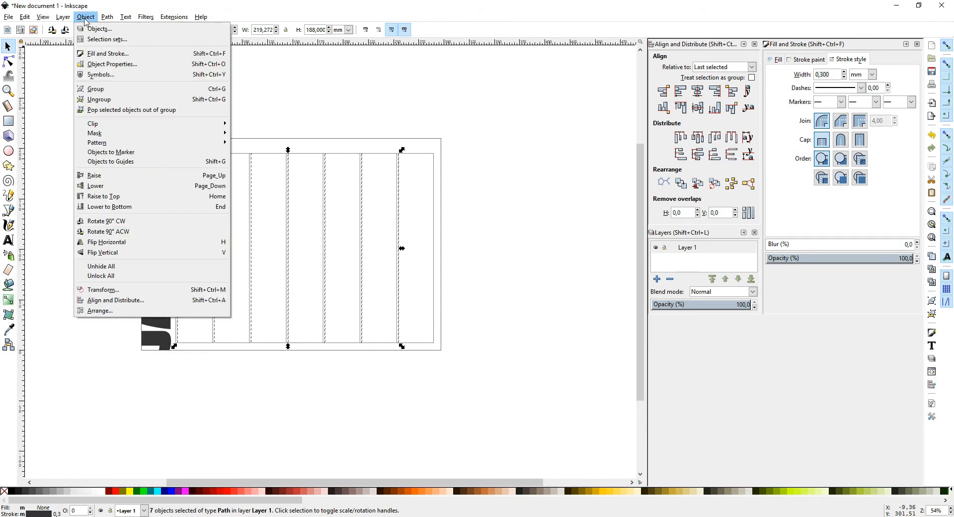
left_click(122, 161)
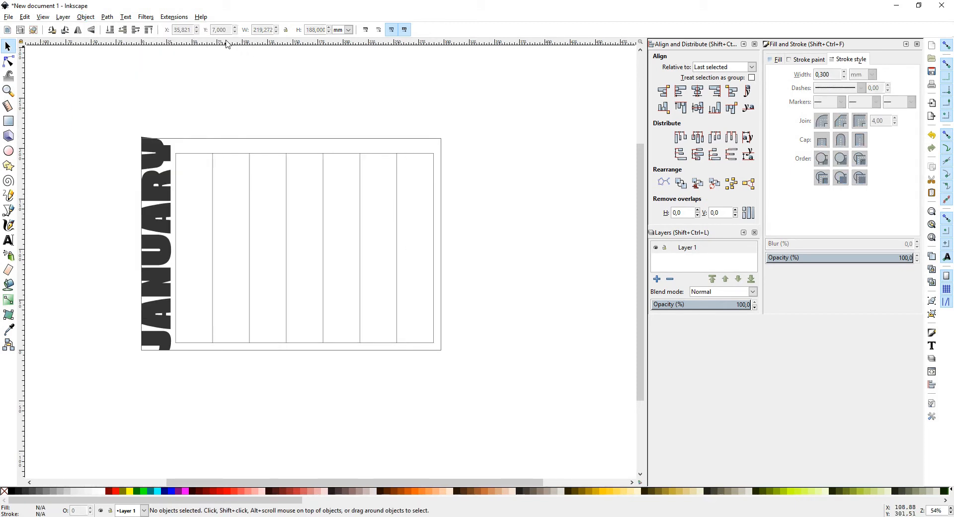
scroll(345, 128, "up", 1)
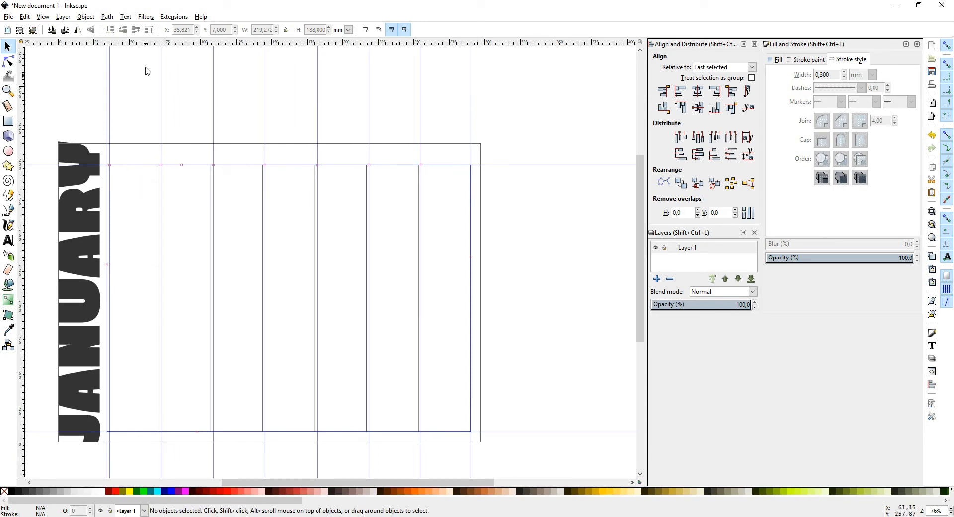
key("bar")
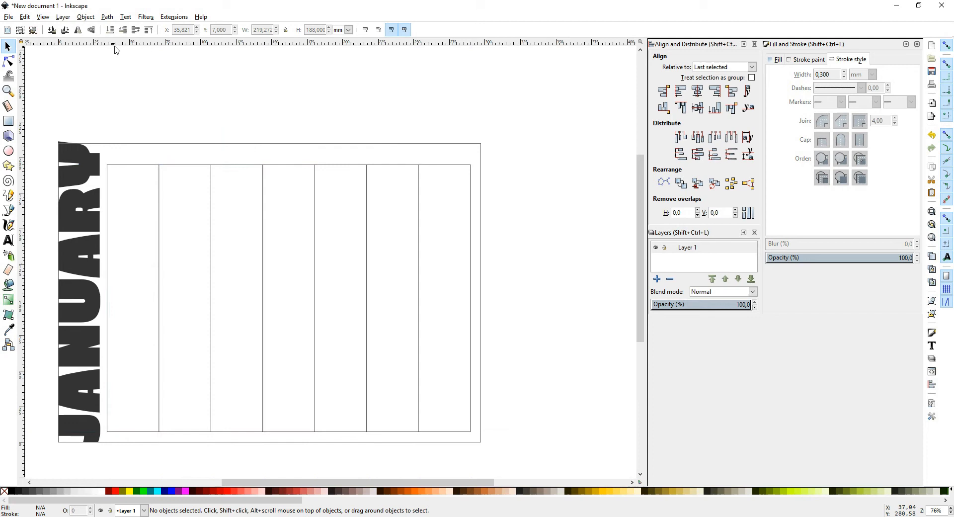
Step: Duplicate the grid's top horizontal line and move the copy down to Y 183.587 mm, forming a narrow header row
left_click(131, 165)
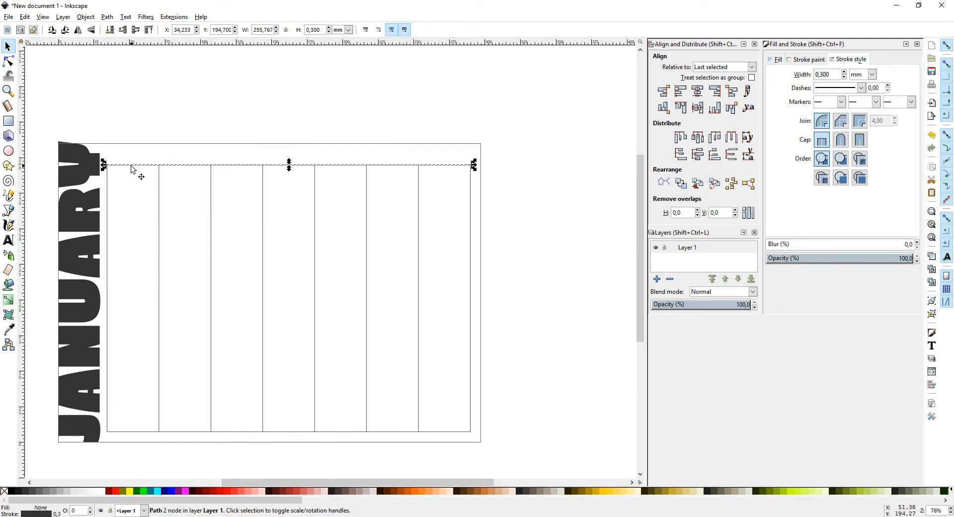
key("ctrl")
key("Down")
key("Down")
key("Down")
key("Down")
key("Down")
key("Down")
key("Down")
key("Down")
key("Down")
key("Down")
key("Down")
key("Down")
key("Down")
key("Down")
key("Down")
key("Down")
key("Down")
key("Down")
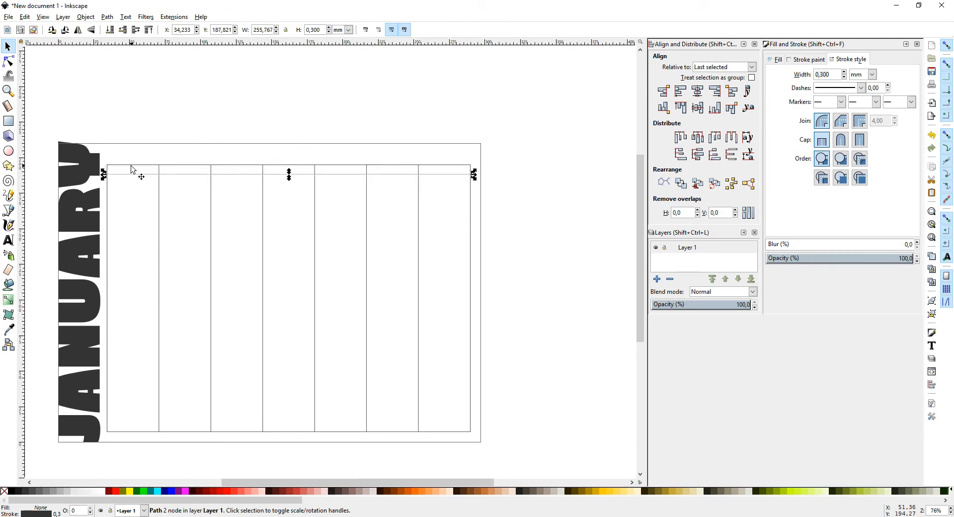
key("Down")
key("Down")
key("Down")
key("Down")
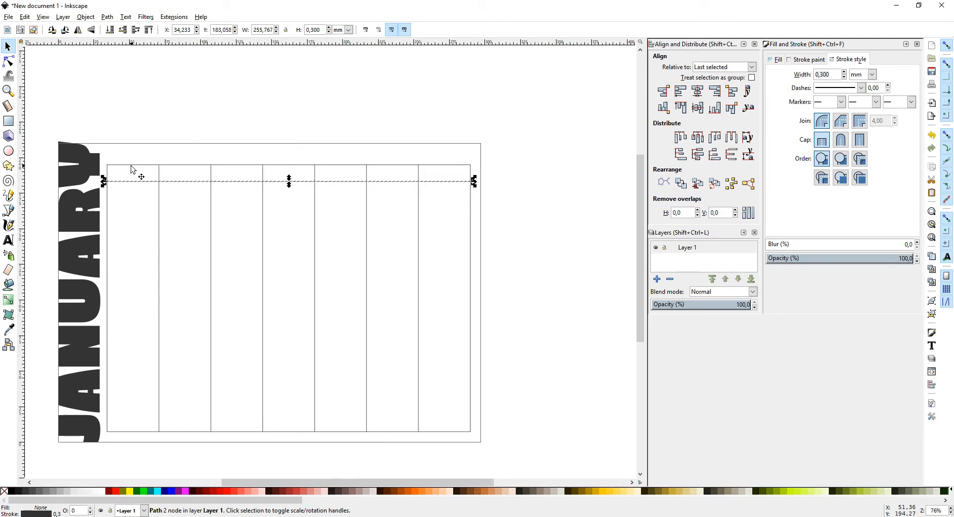
key("Up")
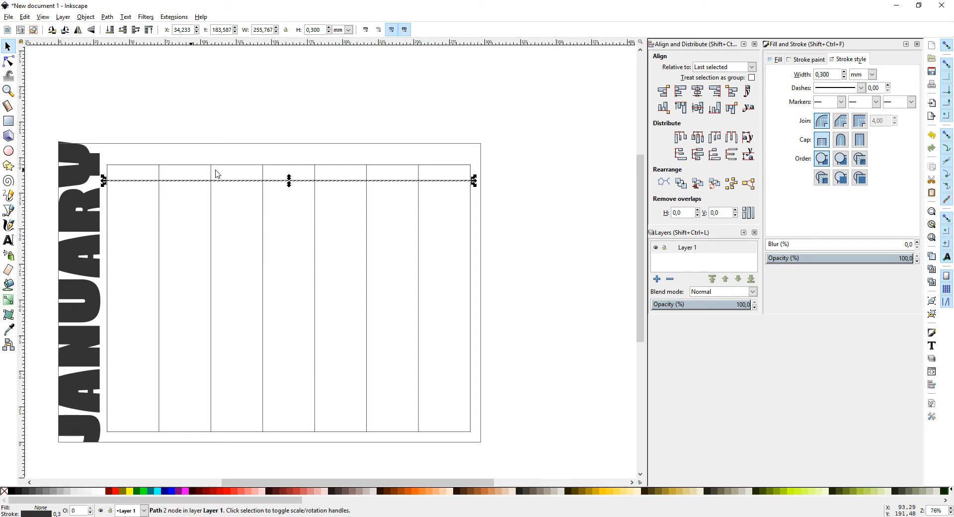
Step: Make five copies of the header row's lower line and distribute them evenly down to the bottom line, forming six rows
left_click_drag(529, 221, 103, 175)
left_click(390, 432, "shift")
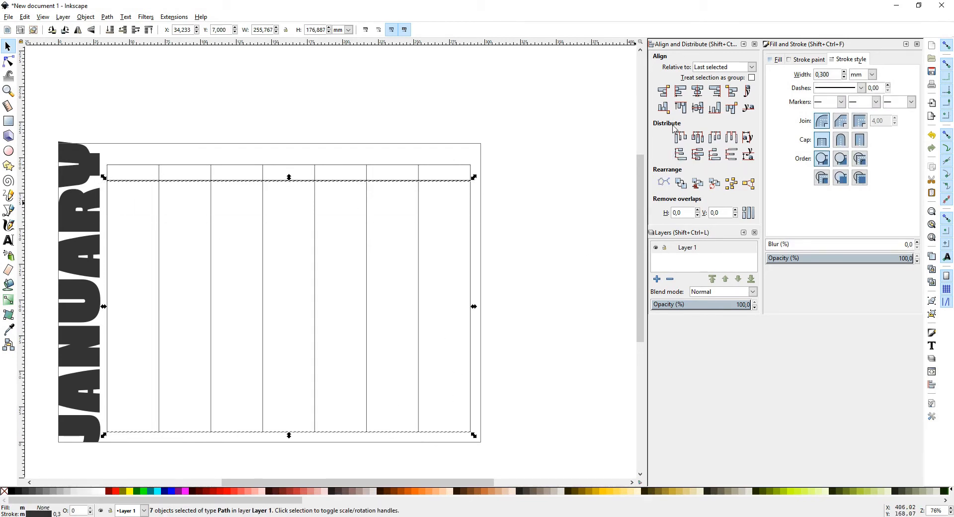
left_click(681, 158)
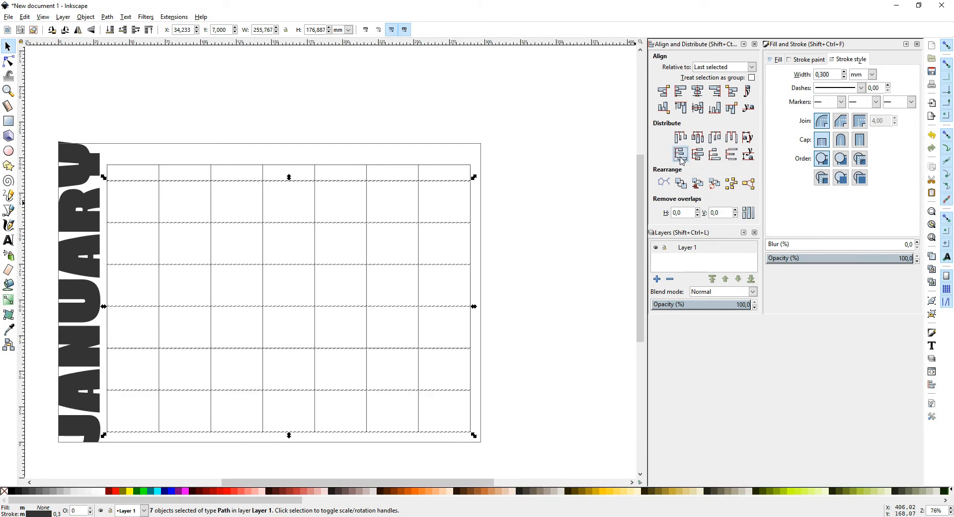
left_click(537, 376)
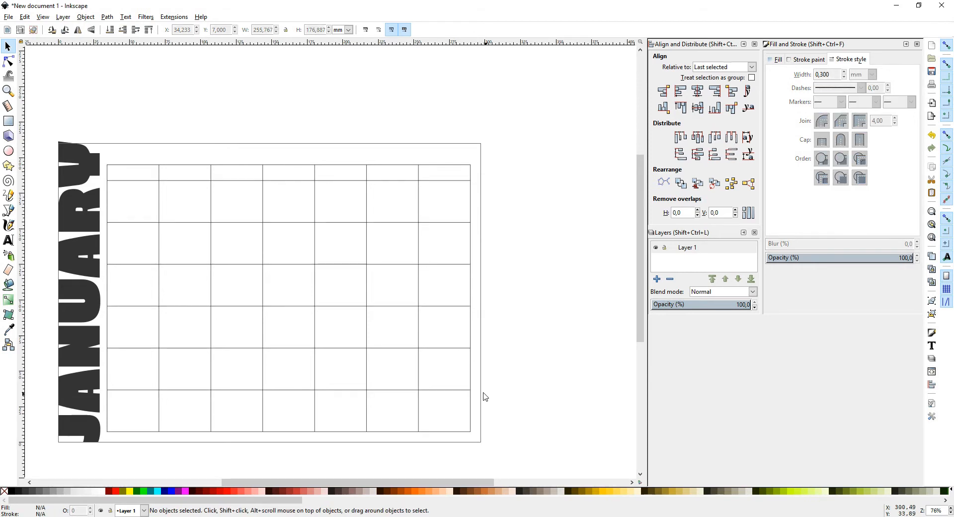
Step: Shorten the fourth to seventh vertical lines from below so they end at the top line of the last row
left_click_drag(493, 391, 529, 386)
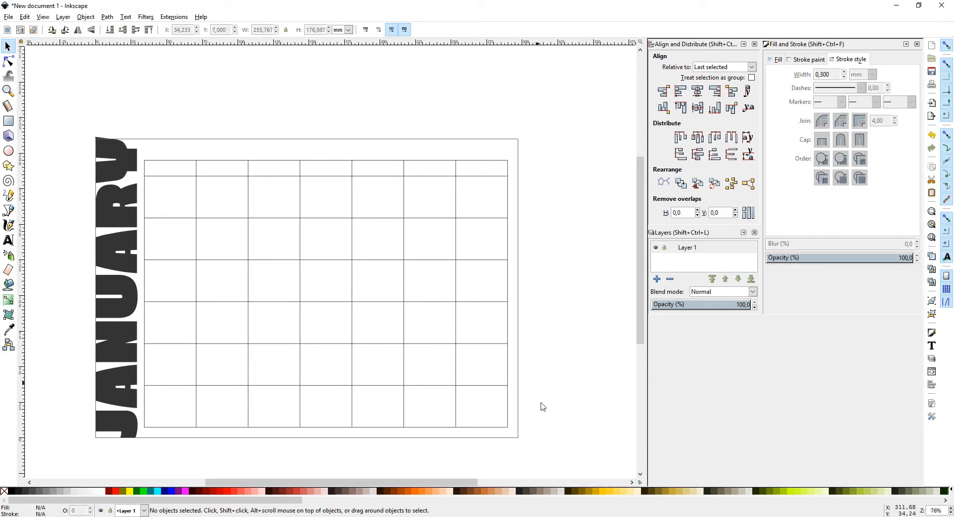
key("alt+Tab")
left_click(301, 406)
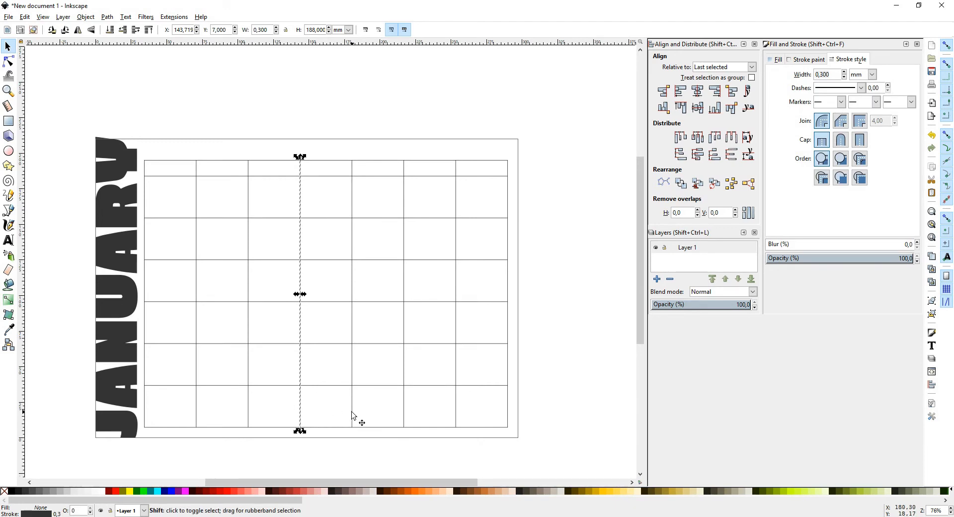
left_click(353, 413, "shift")
left_click(403, 412, "shift")
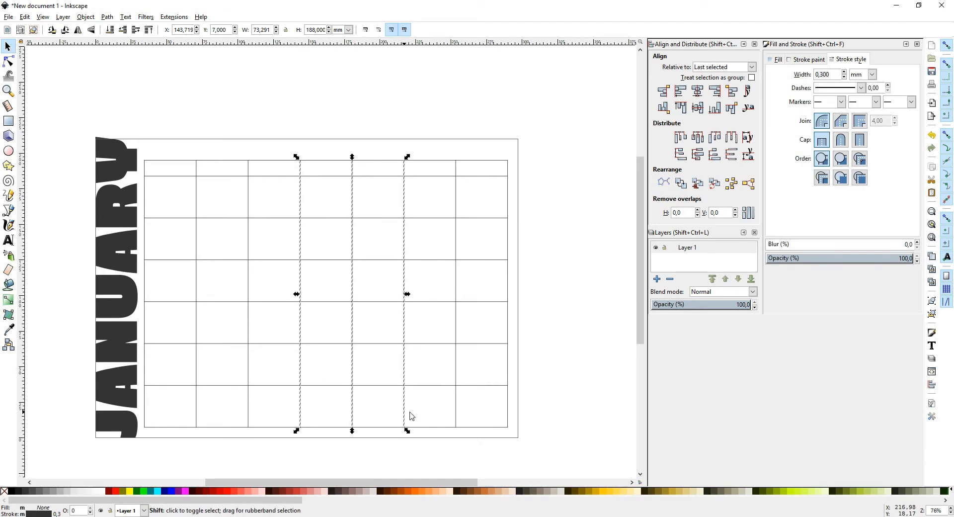
left_click(456, 415, "shift")
left_click_drag(379, 431, 374, 393)
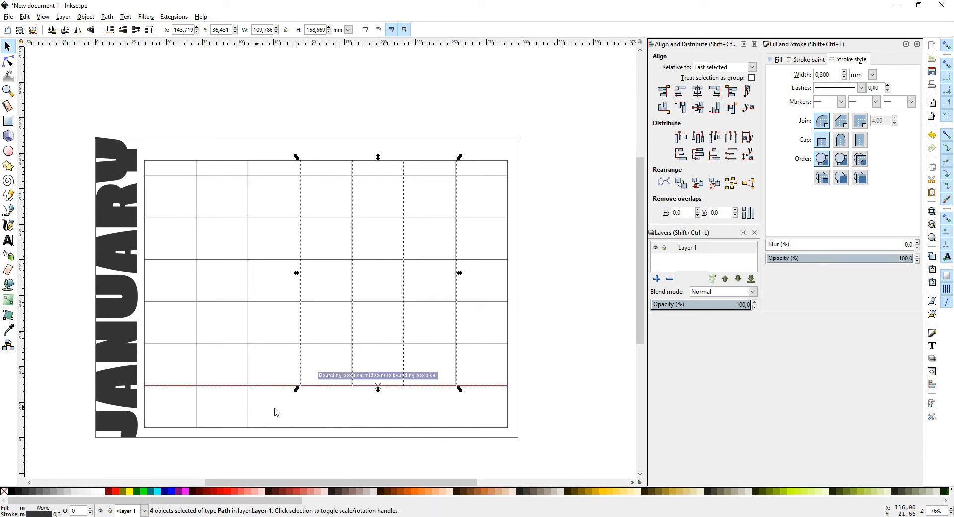
Step: Duplicate the header row's lower line and the last row's top line, move the copies about 1.6 mm down and convert them to guides
left_click_drag(289, 409, 308, 415)
left_click(179, 44)
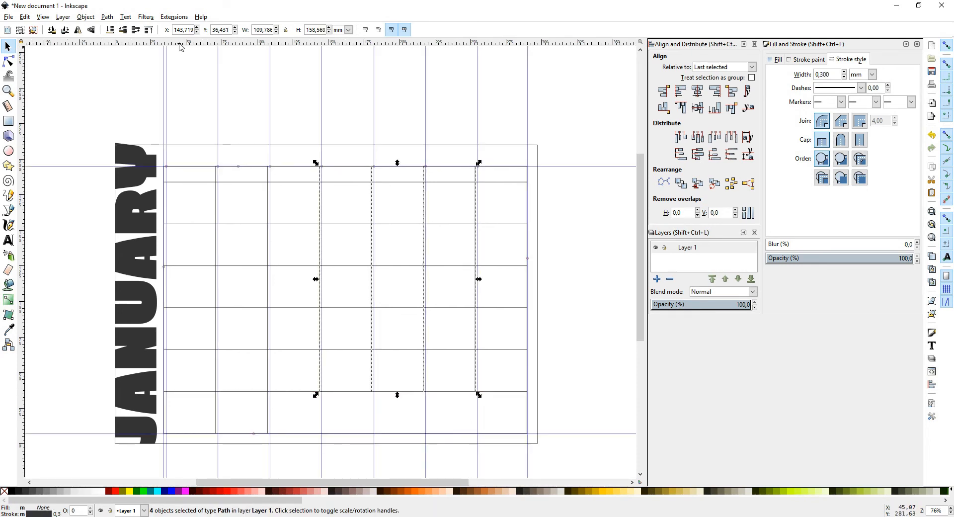
left_click(190, 182)
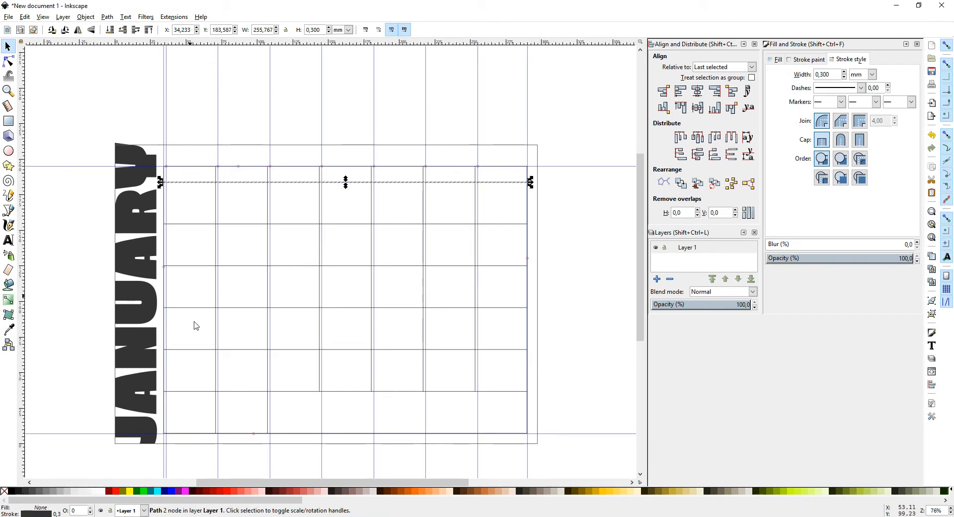
left_click(194, 391, "shift")
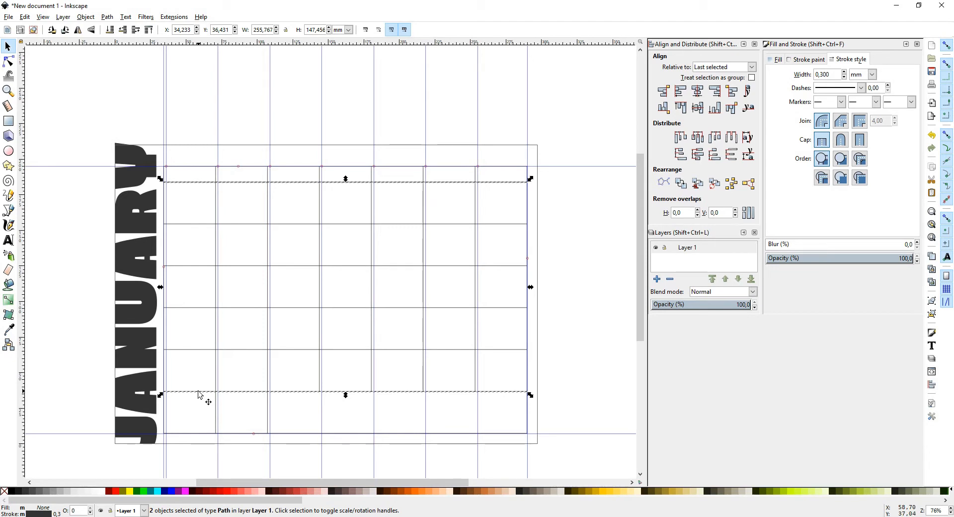
key("Down")
key("Down")
key("Down")
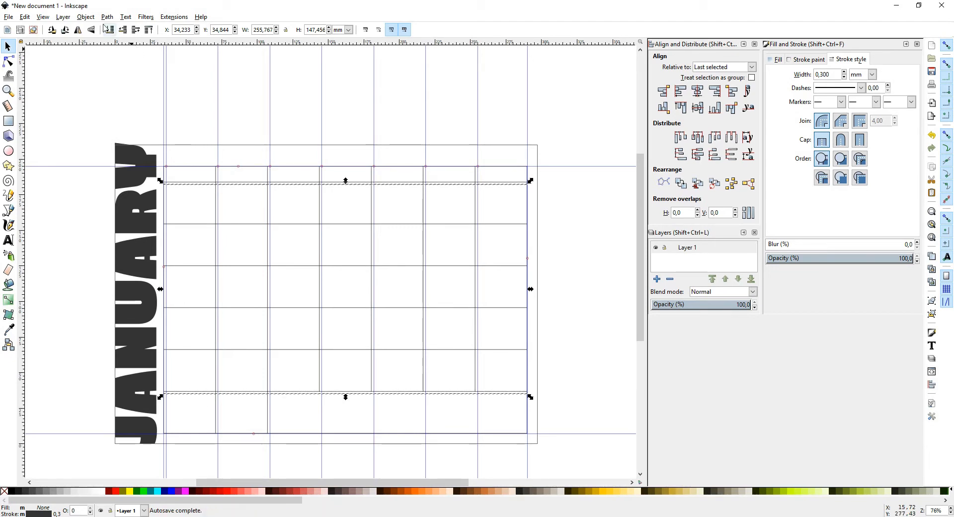
left_click(87, 18)
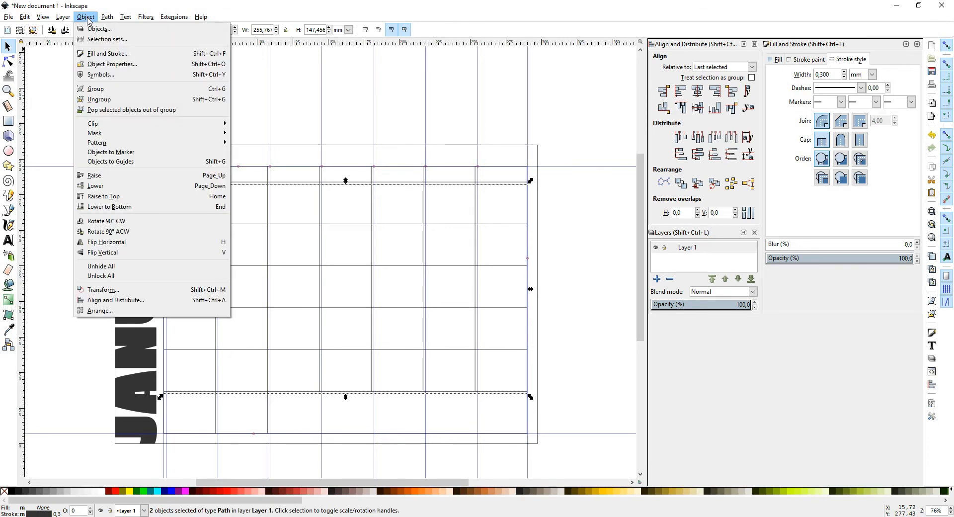
left_click(111, 162)
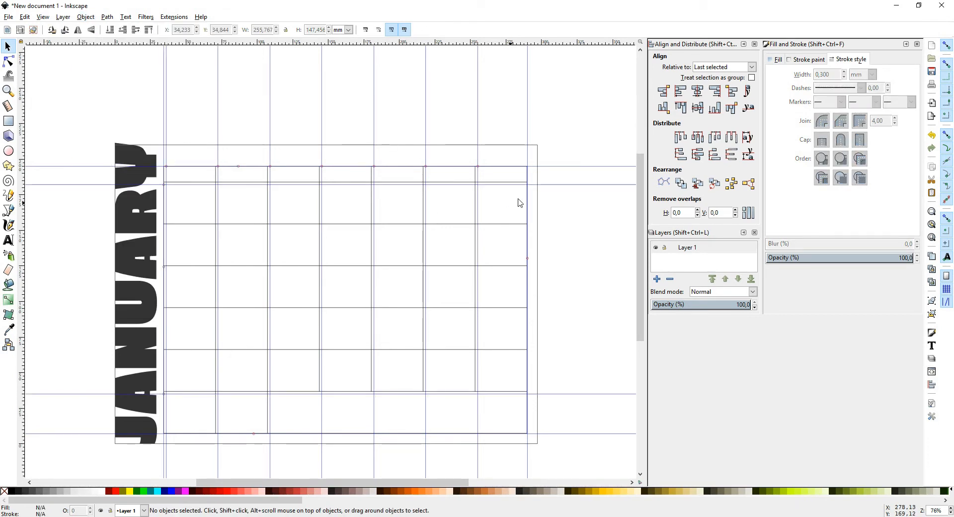
Step: Add the text "Mon" in the first cell of the header row
left_click_drag(591, 190, 509, 229)
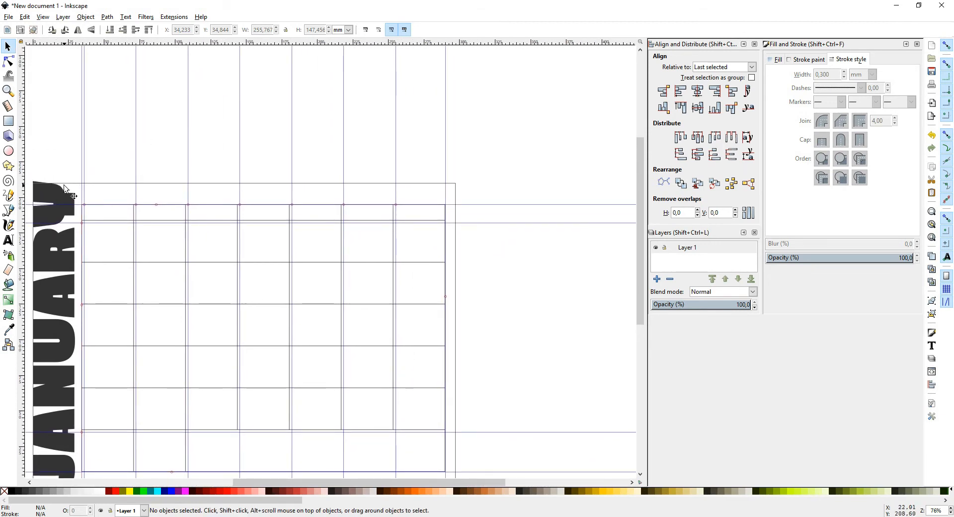
scroll(61, 191, "up", 3)
left_click(8, 240)
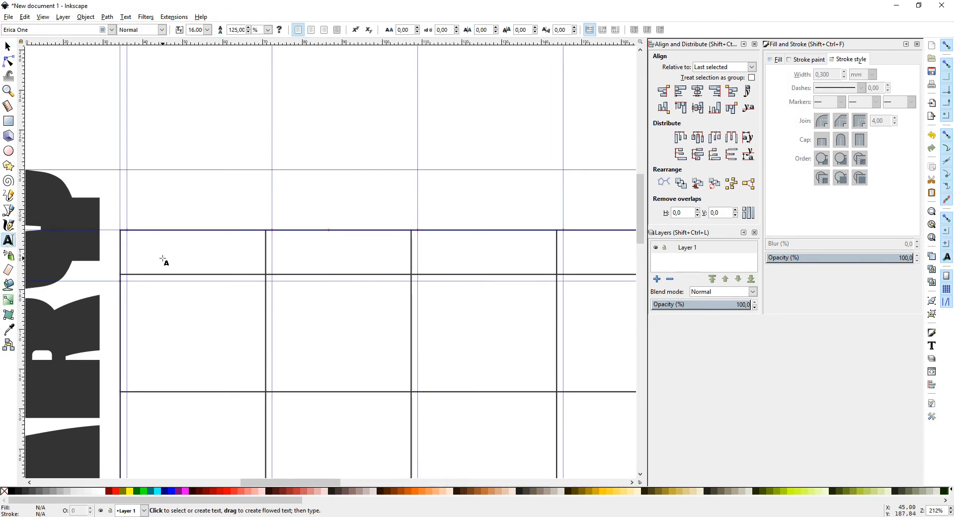
left_click(152, 258)
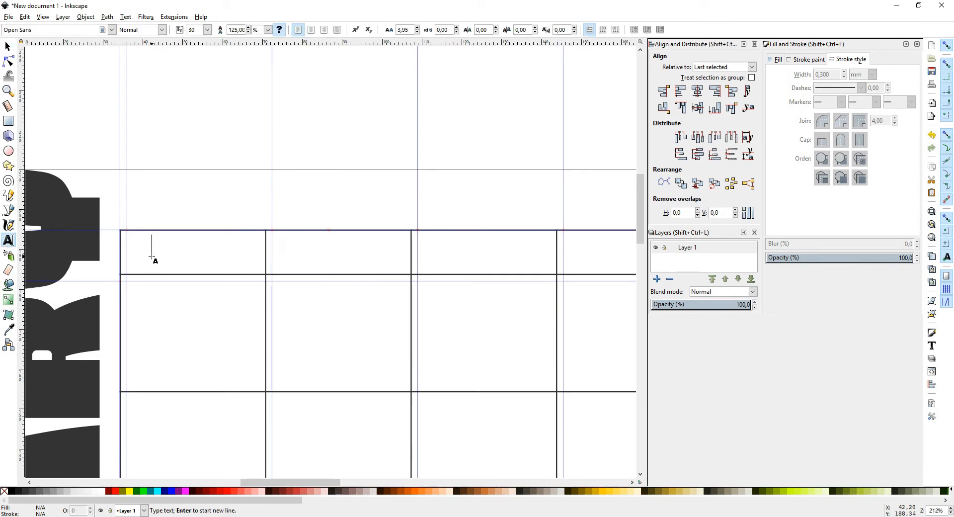
type("m")
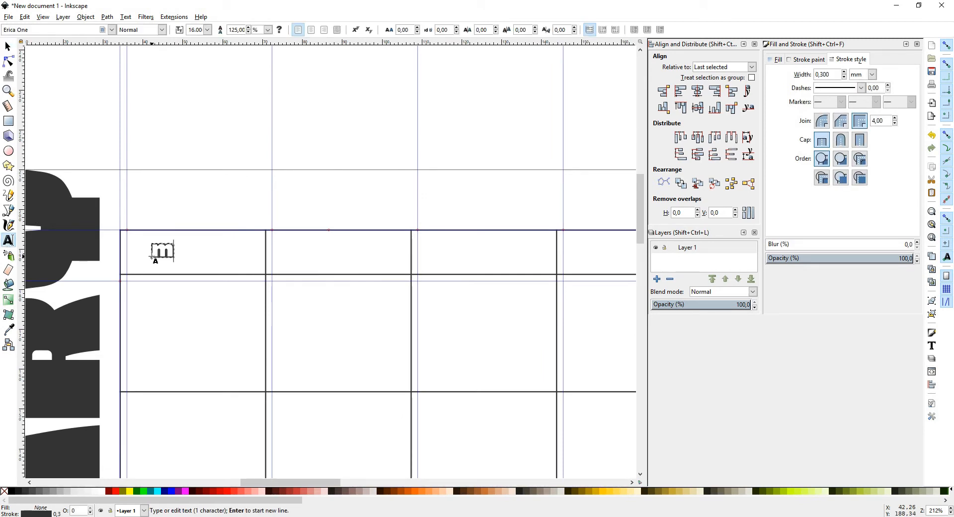
key("BackSpace")
type("Mon")
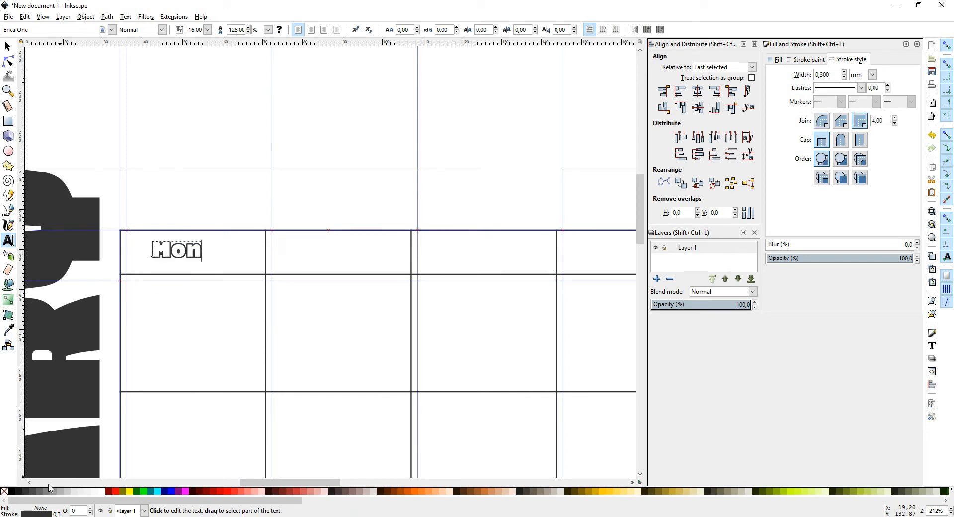
Step: Format the "Mon" label in Metropolis Medium with an 80% grey fill and no stroke
left_click_drag(42, 30, 2, 30)
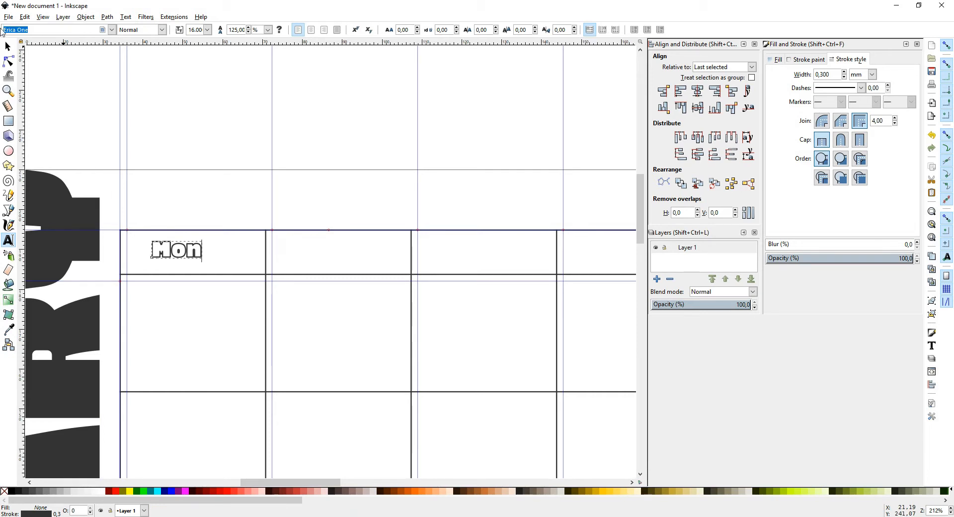
type("metr")
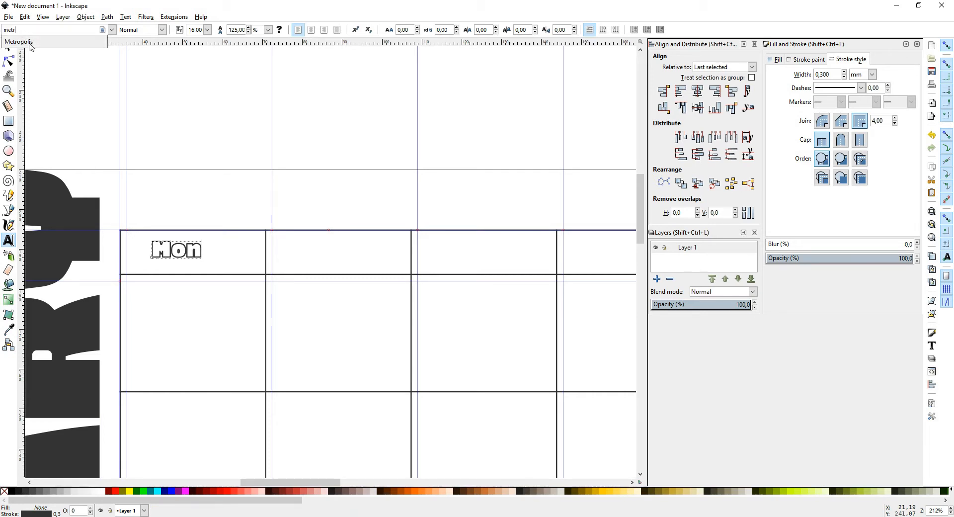
left_click(33, 42)
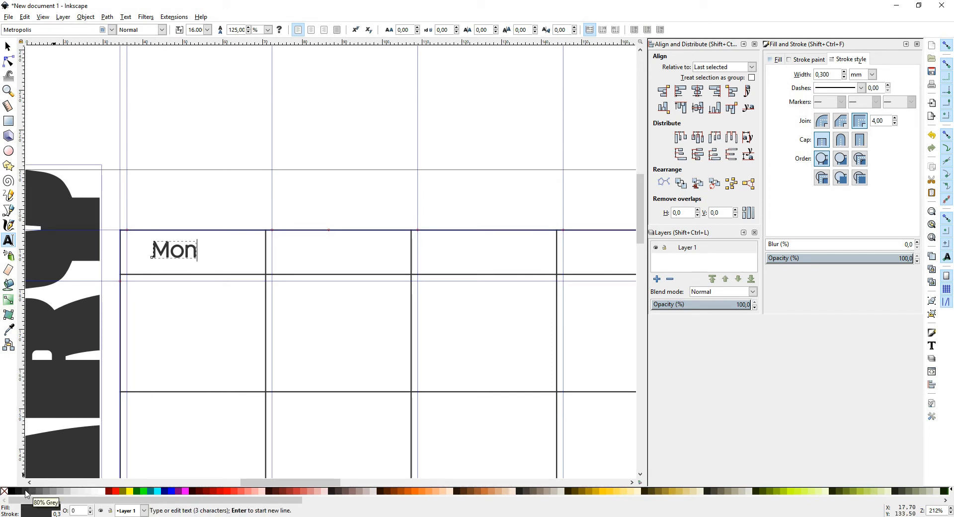
left_click(4, 492, "shift")
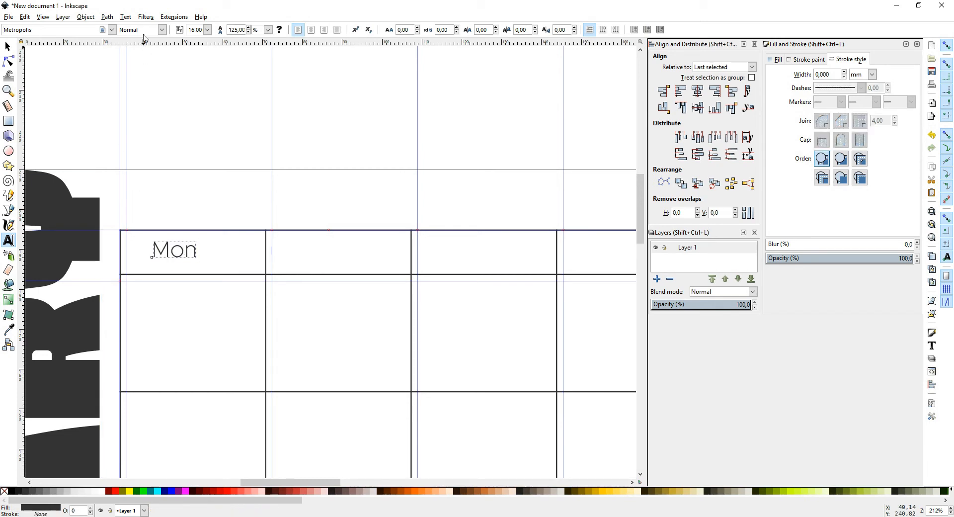
left_click(162, 31)
left_click(140, 66)
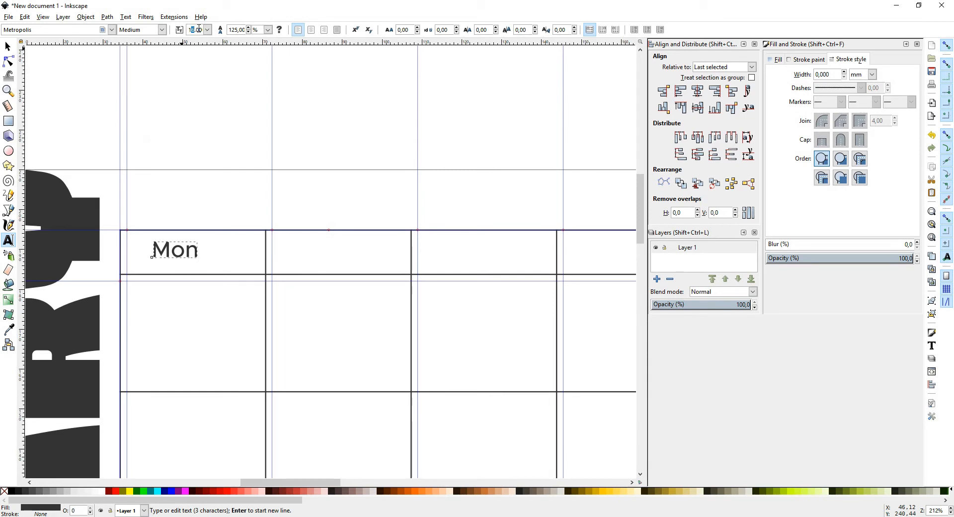
left_click_drag(198, 29, 206, 29)
Step: Move the "Mon" label to X 35.971, Y 186.331 mm, against the first column's text guide
left_click(8, 46)
scroll(112, 251, "up", 1, "ctrl")
scroll(112, 251, "up", 1, "ctrl")
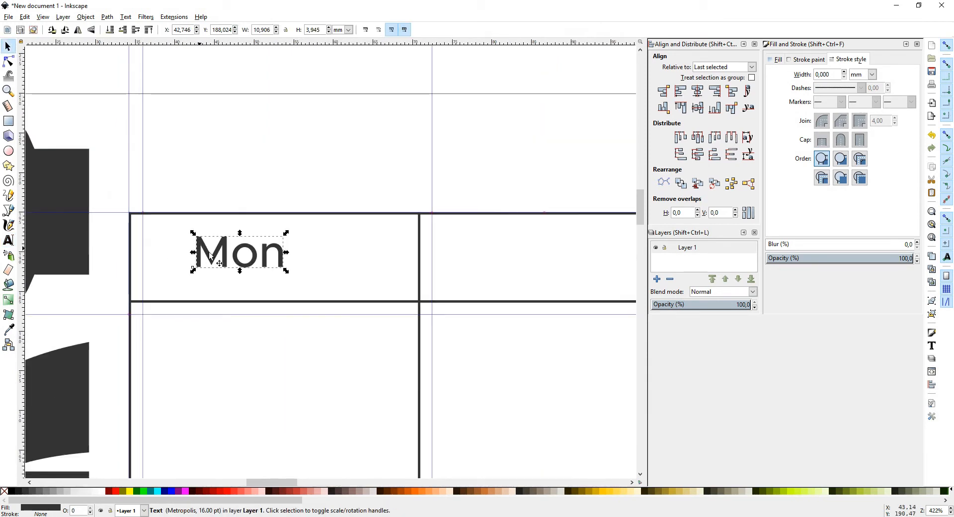
left_click_drag(224, 260, 167, 263)
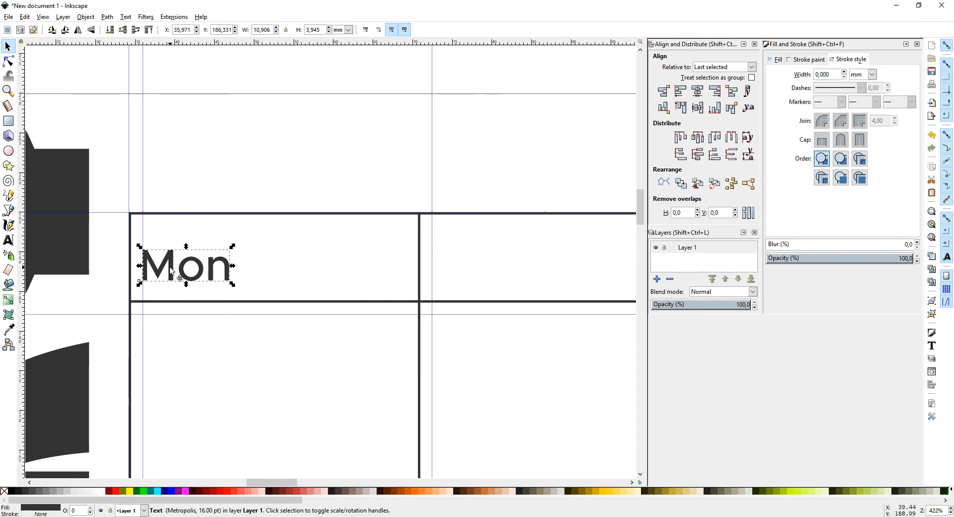
Step: Duplicate the "Mon" label across the remaining header cells, aligning each copy with its column's text guide
key("ctrl+d")
left_click_drag(170, 270, 462, 266)
left_click_drag(525, 356, 134, 358)
key("ctrl+d")
left_click_drag(71, 282, 403, 275)
key("ctrl+d")
left_click_drag(517, 345, 189, 385)
left_click_drag(79, 319, 366, 327)
key("ctrl+d")
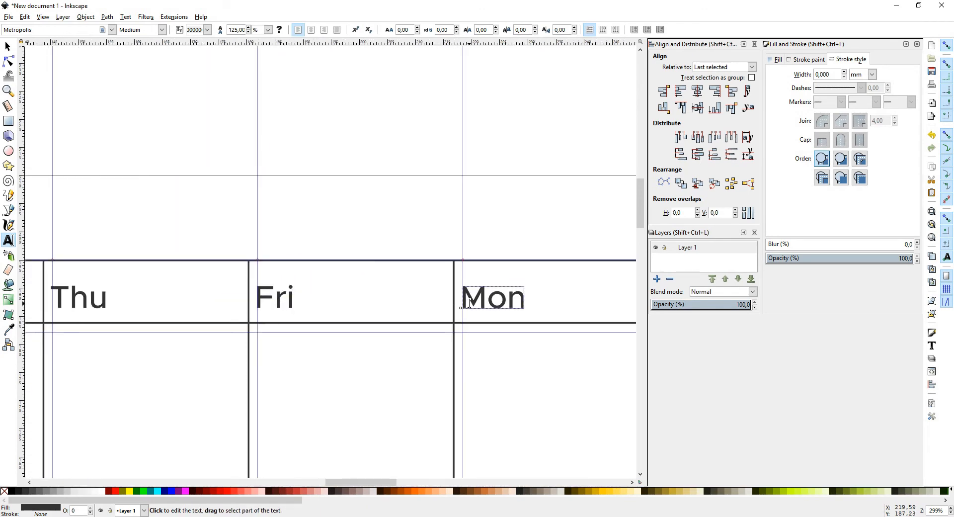
Step: Change the day labels in the sixth and seventh header cells to "Sat" and "Sun"
double_click(469, 302)
type("Sat")
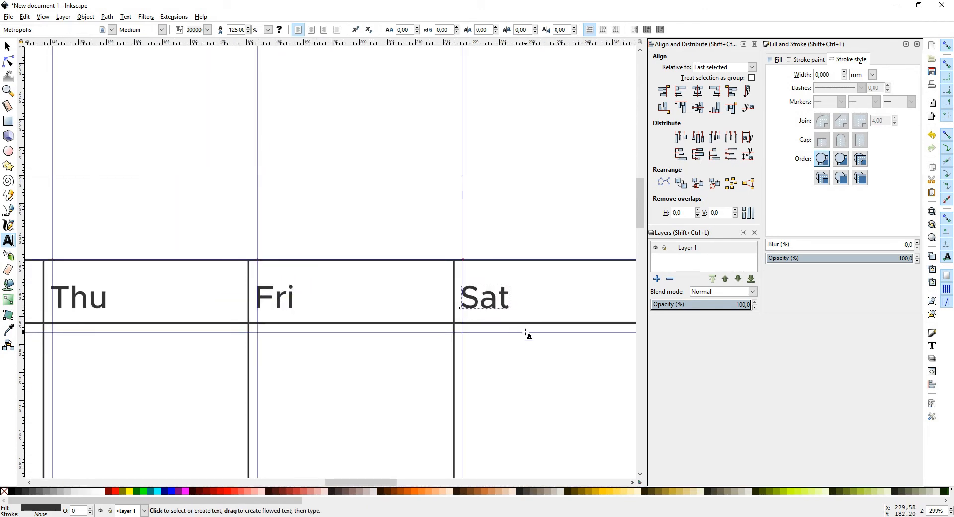
left_click_drag(525, 332, 140, 389)
left_click(296, 364)
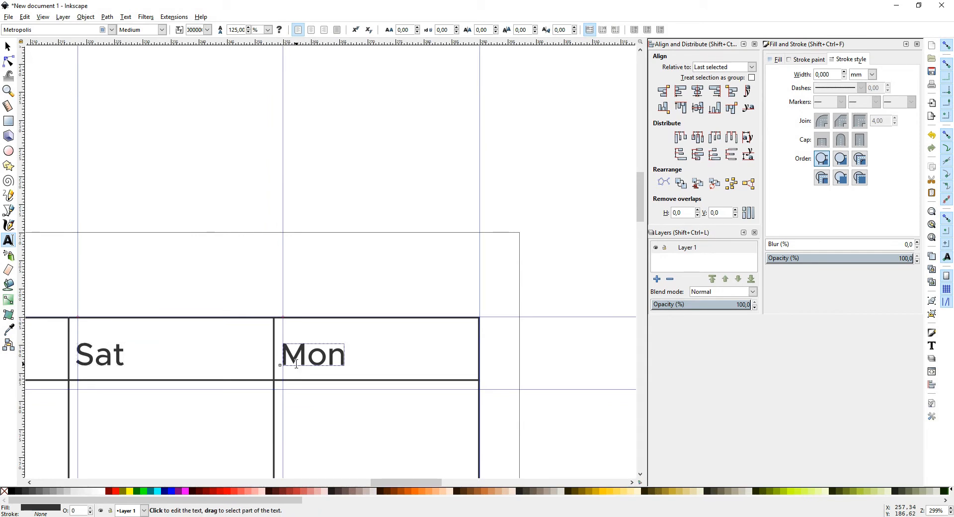
double_click(296, 364)
type("Sun")
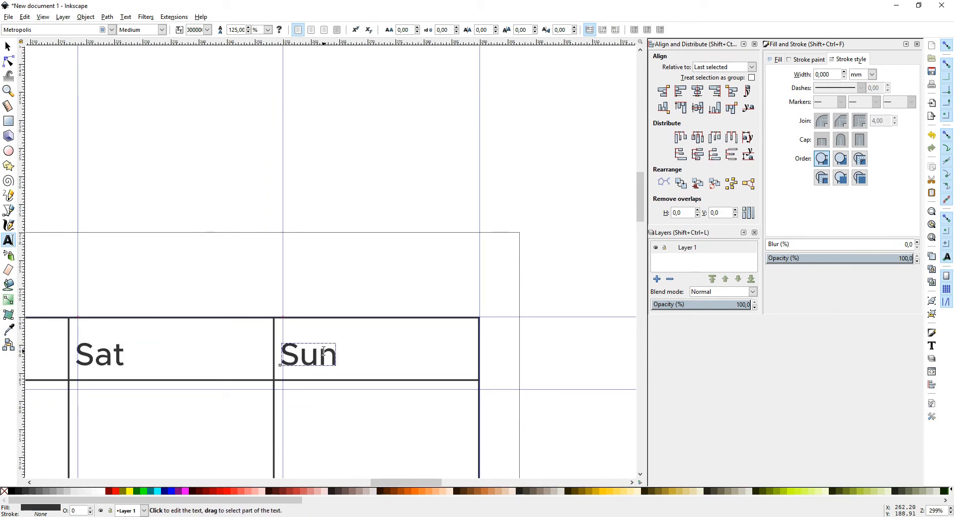
key("F1")
Step: Duplicate the "Wed" label and snap the copy to the guide intersection in the last row's third cell, at X 108.961, Y 30.981 mm
scroll(505, 212, "down", 3)
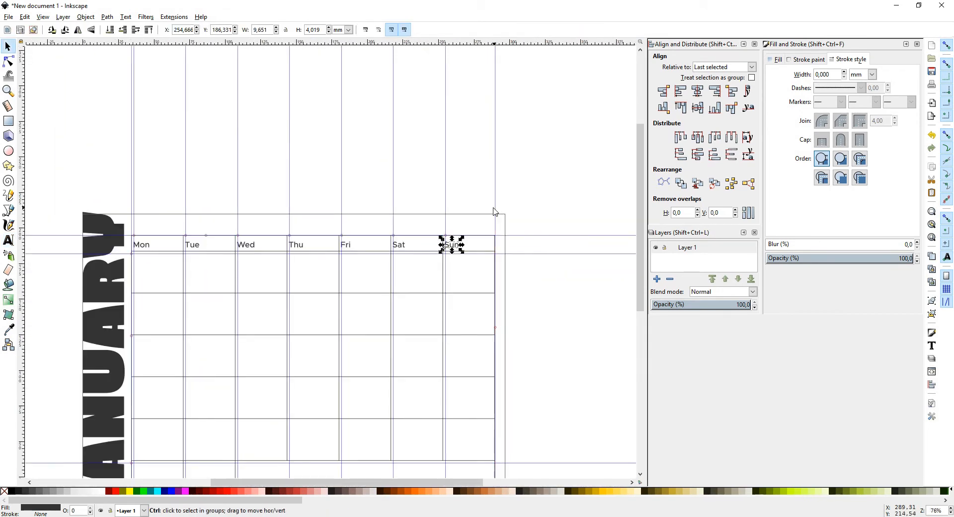
left_click_drag(286, 364, 341, 274)
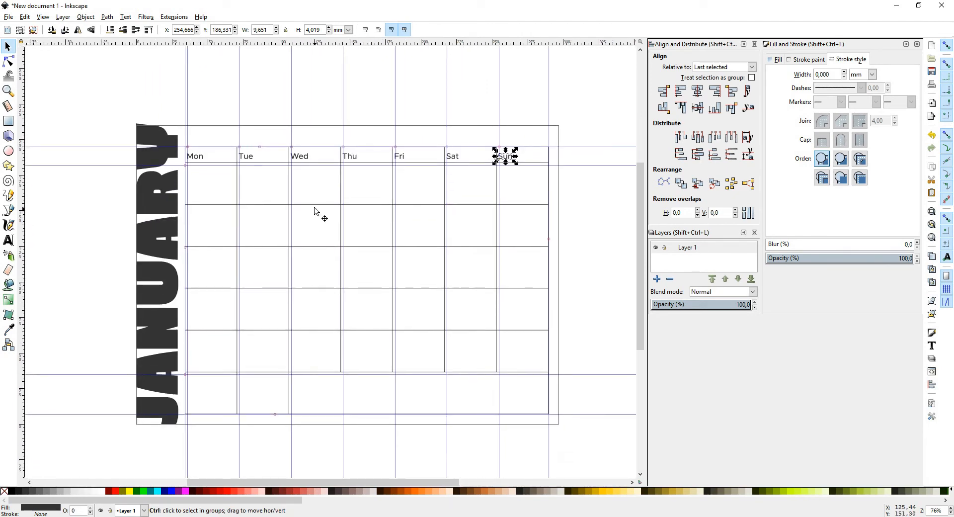
scroll(314, 210, "up", 1)
left_click(301, 140)
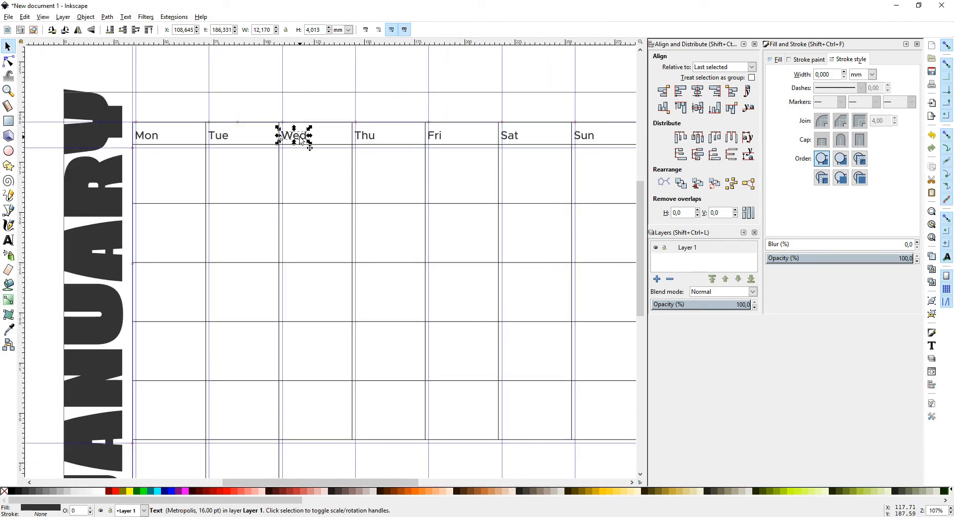
key("ctrl+d")
left_click_drag(301, 141, 302, 458)
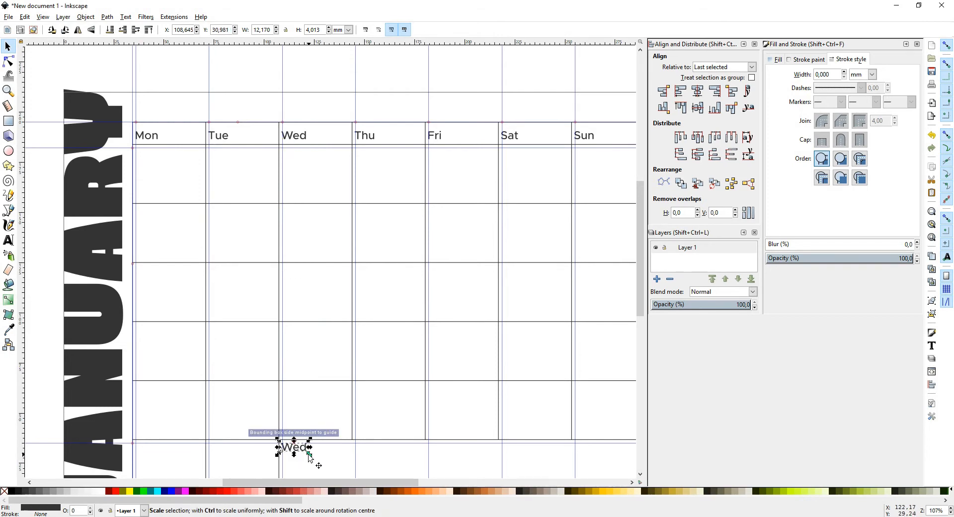
scroll(296, 449, "up", 5)
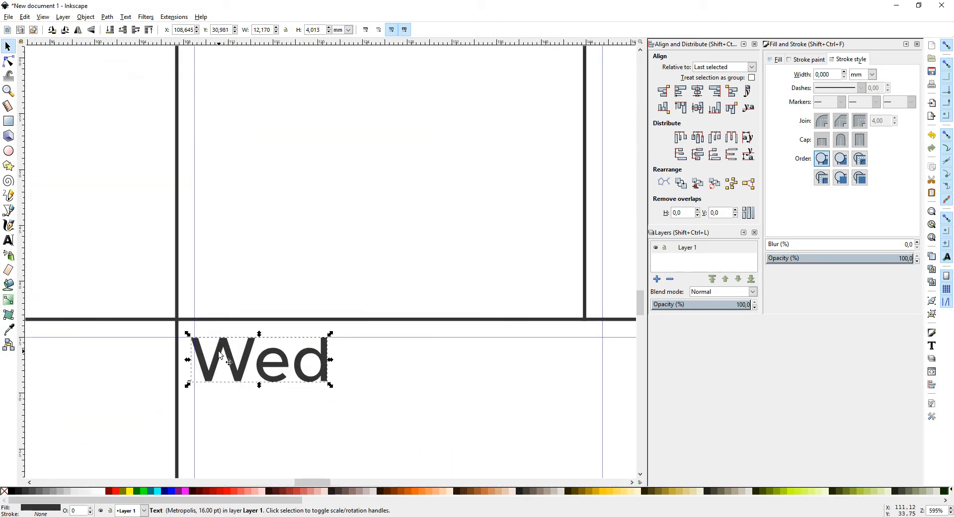
left_click_drag(227, 359, 226, 355)
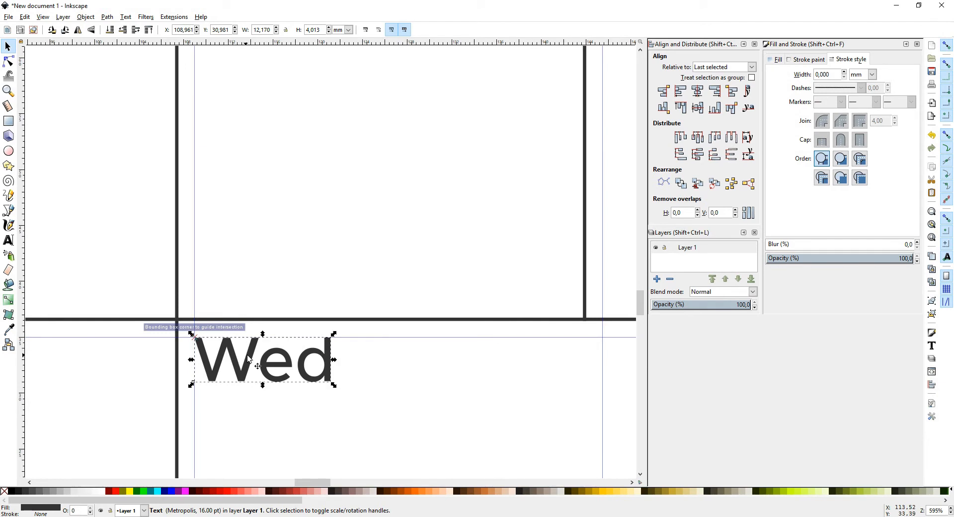
Step: Replace the text of the copied label in the last row with "Notes"
key("t")
key("ctrl+a")
type("N")
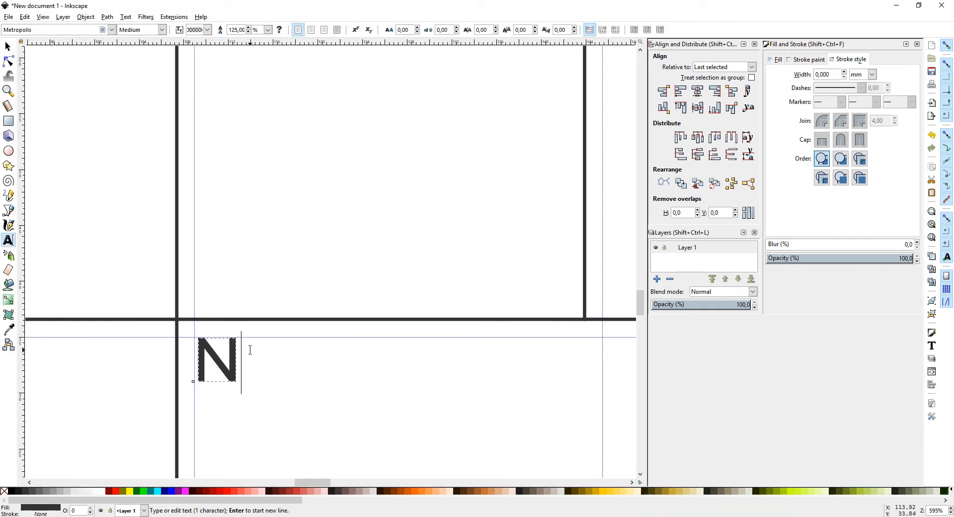
type("otes")
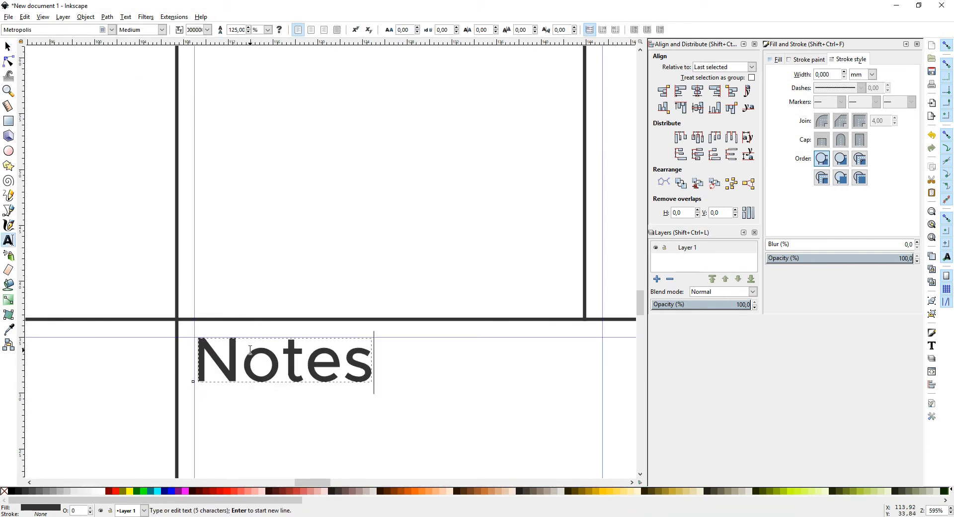
key("F1")
Step: Hide all guides and clear the selection to leave only the calendar layout showing
scroll(372, 242, "down", 1)
scroll(373, 243, "down", 5)
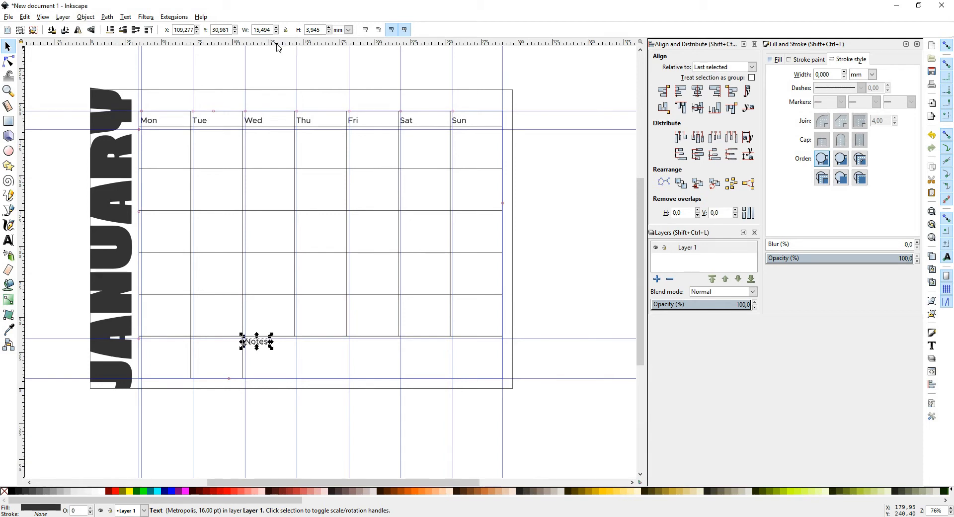
key("bar")
scroll(209, 213, "up", 1)
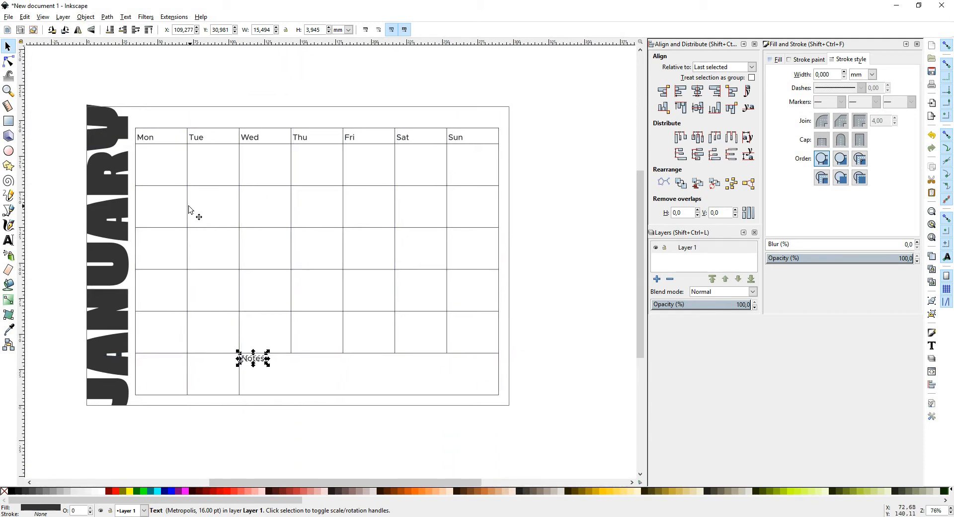
left_click(187, 211)
left_click(162, 176)
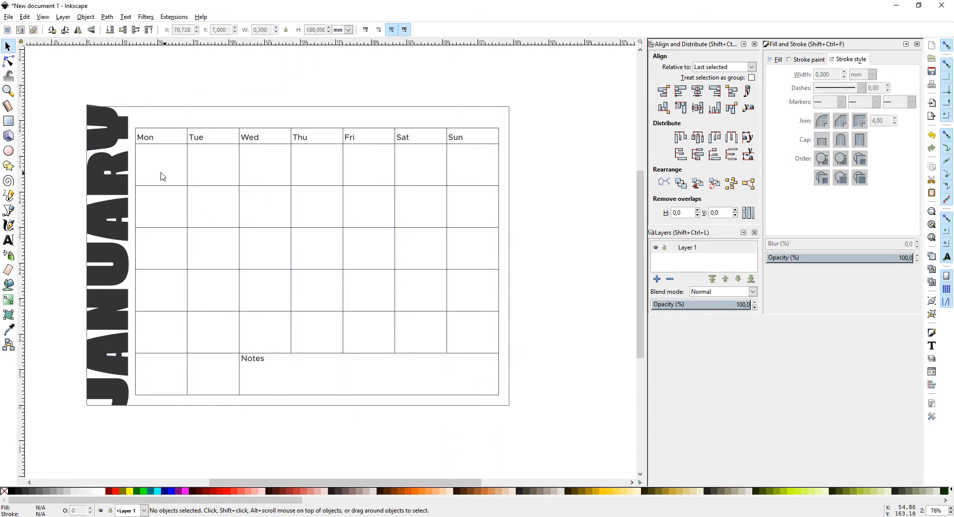
Step: Give the five inner horizontal lines below the header and the six inner vertical grid lines a fine dotted dash pattern
left_click_drag(544, 362, 135, 173)
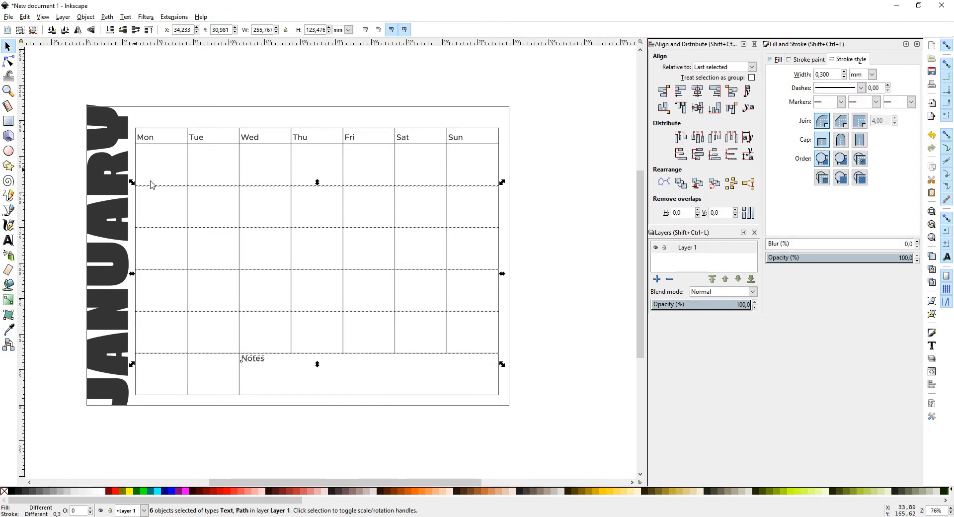
left_click(250, 363, "shift")
left_click_drag(174, 428, 201, 174)
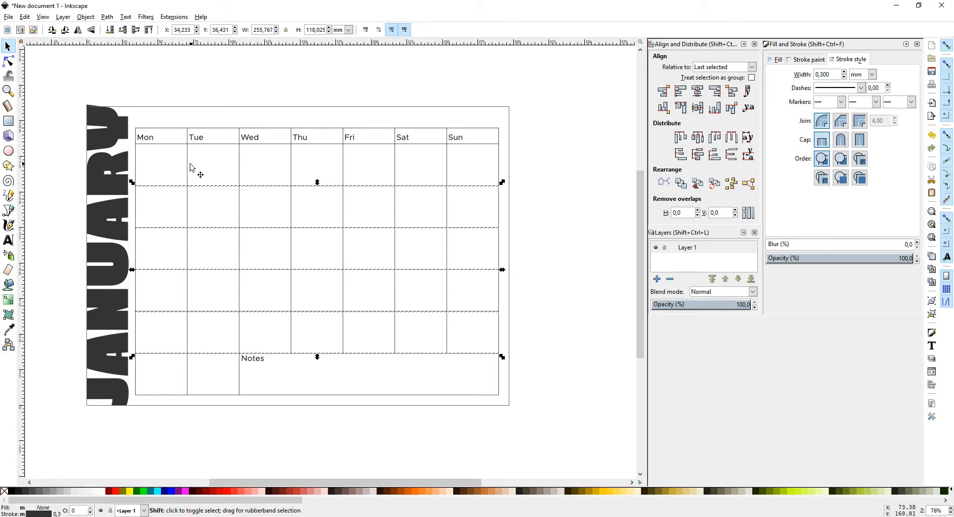
left_click(342, 174, "shift")
left_click(395, 175, "shift")
left_click(446, 173, "shift")
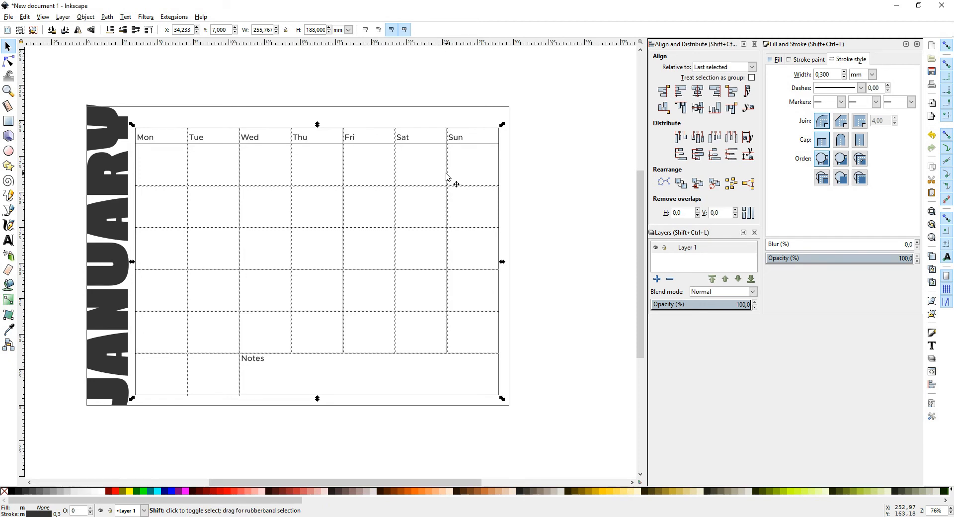
left_click(861, 88)
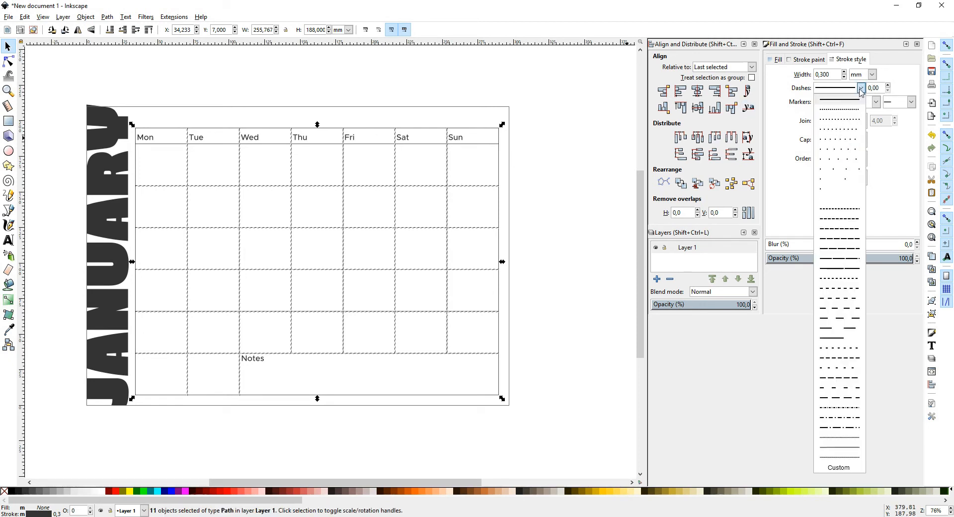
left_click(828, 124)
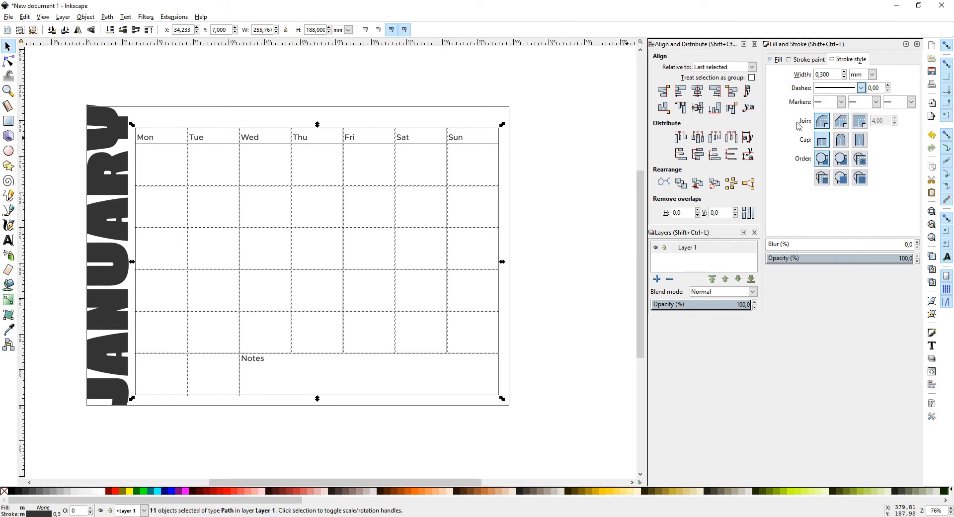
Step: Delete the two outer vertical border lines at the grid's left and right edges
left_click(536, 165)
left_click(499, 163)
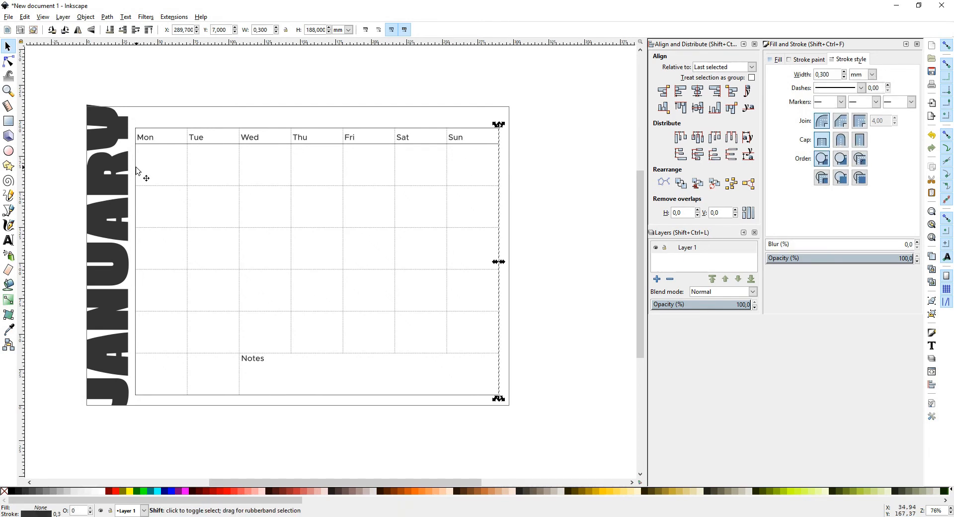
left_click(139, 173, "shift")
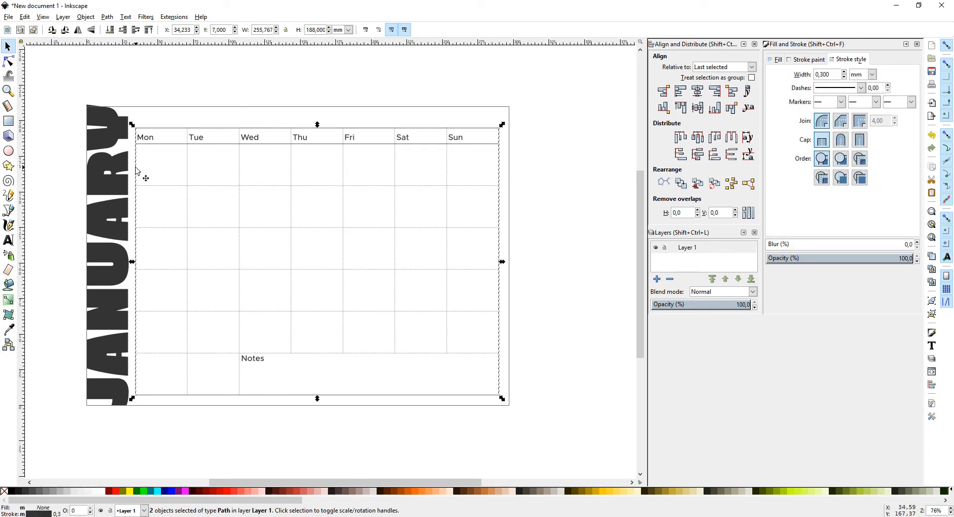
key("Escape")
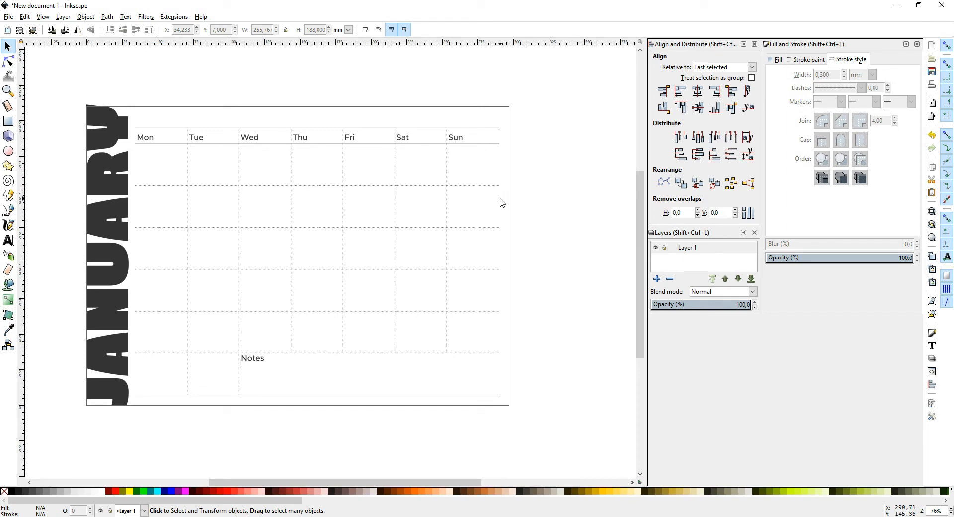
Step: Try to rename Layer 1 as "template", and add a new layer named "january" above it
double_click(690, 250)
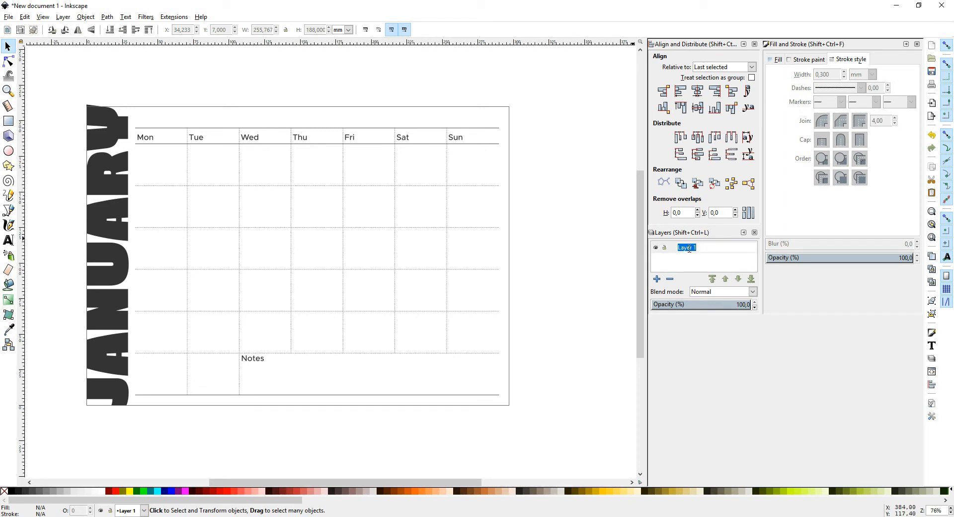
type("template")
left_click(658, 279)
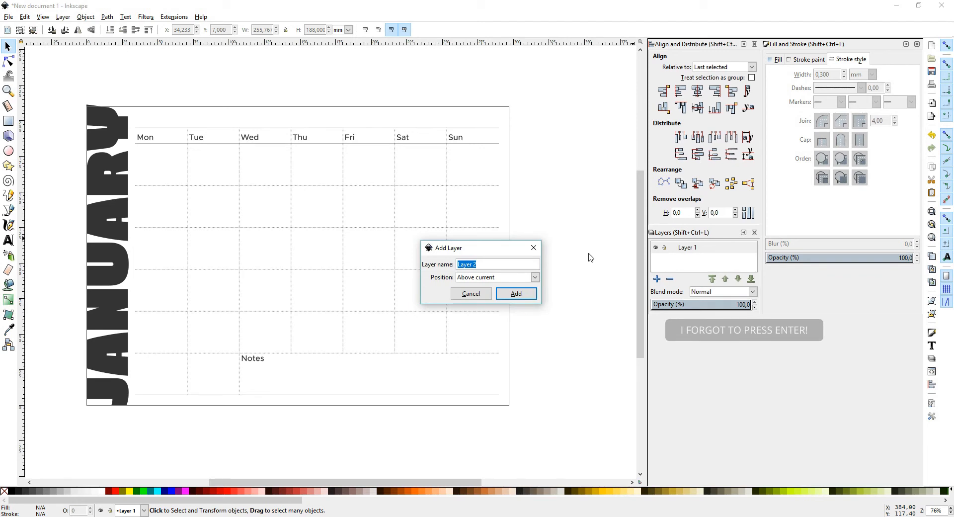
type("january")
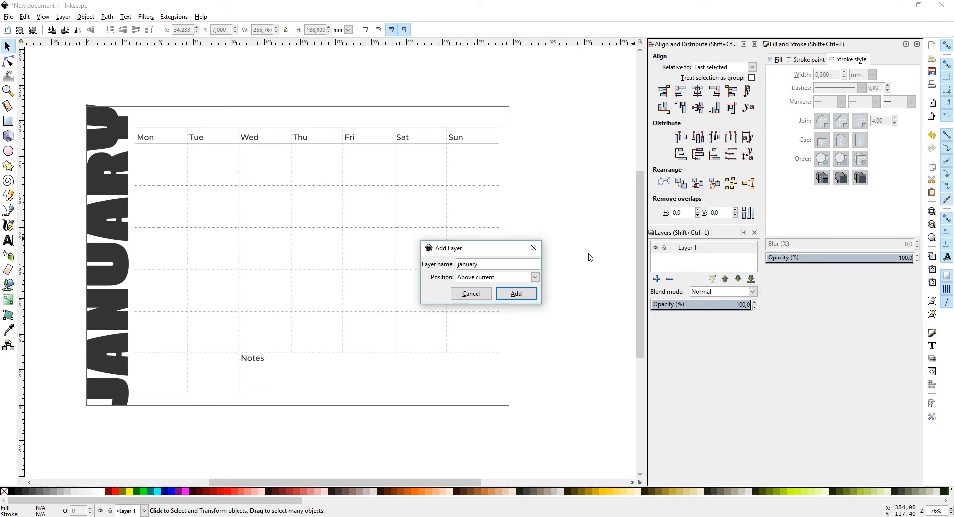
left_click(517, 294)
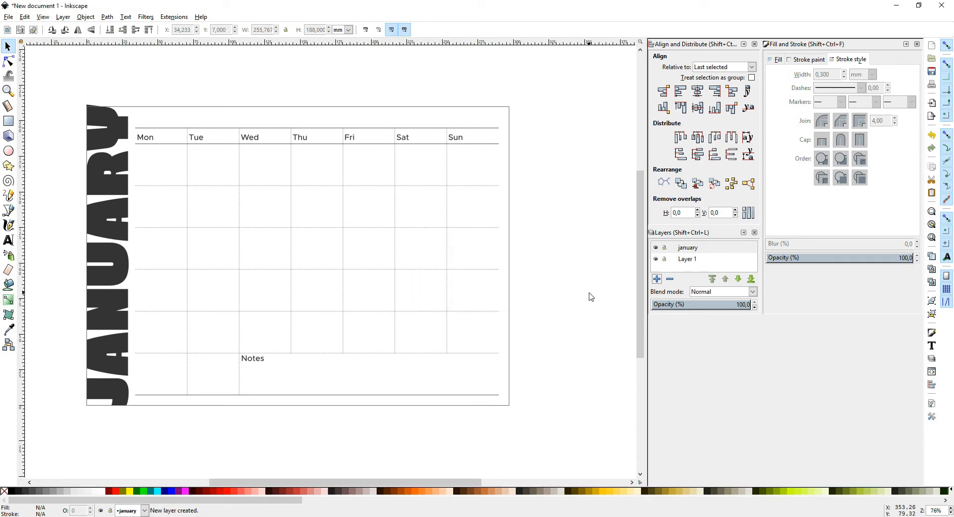
Step: Move the vertical JANUARY title from Layer 1 to the january layer, keeping its exact position on the page
left_click(110, 320)
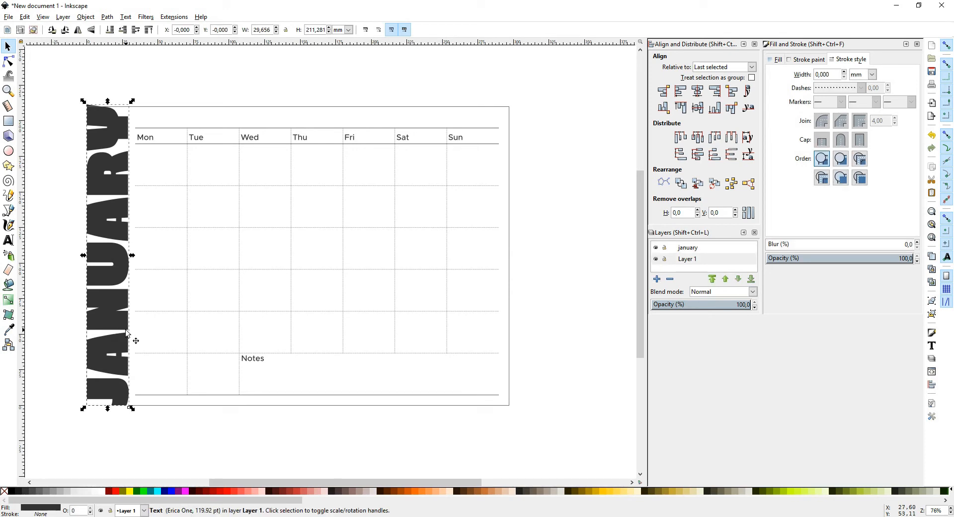
key("ctrl+x")
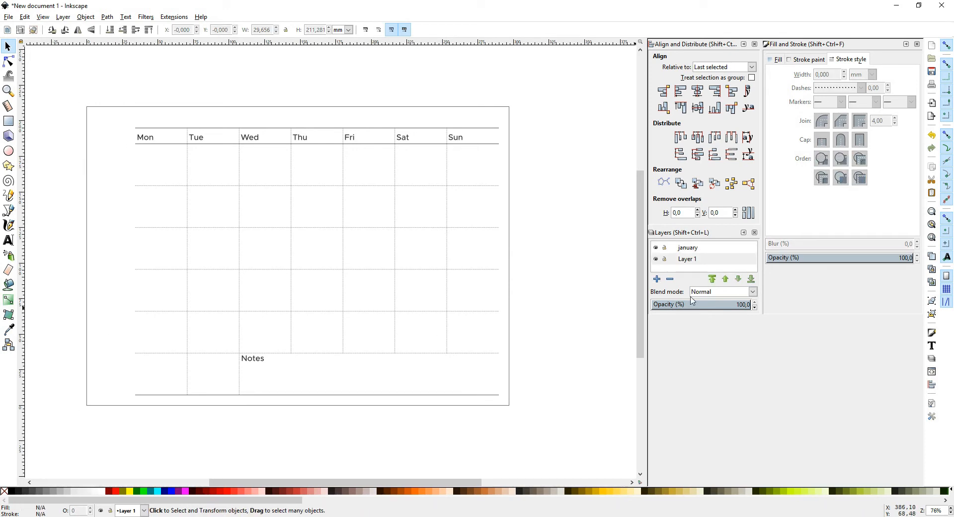
left_click(680, 250)
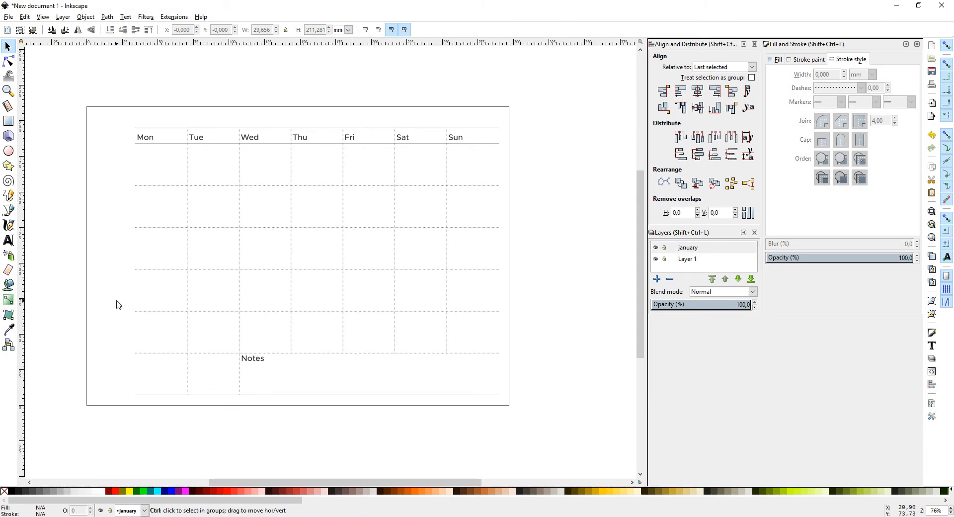
key("ctrl+alt+v")
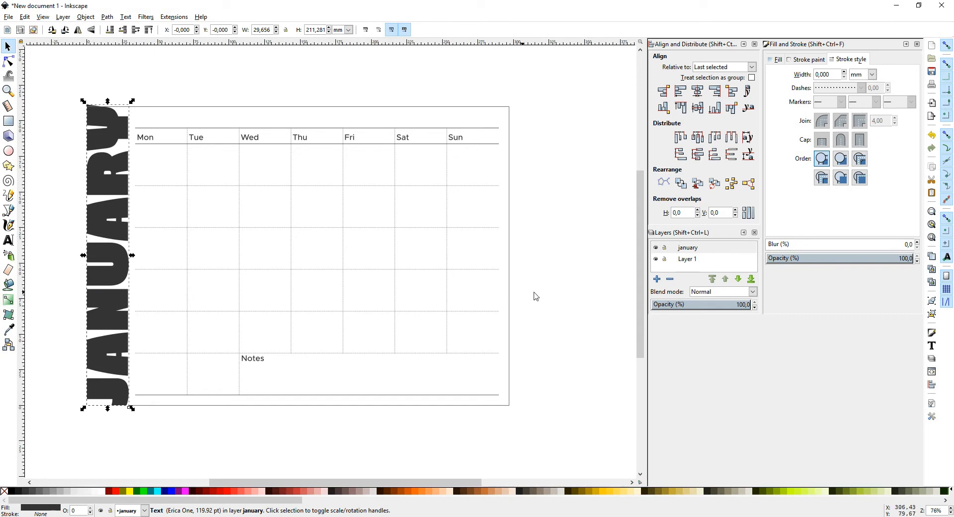
Step: Rename Layer 1 as "template" and lock it
left_click(689, 263)
left_click(686, 260)
type("template")
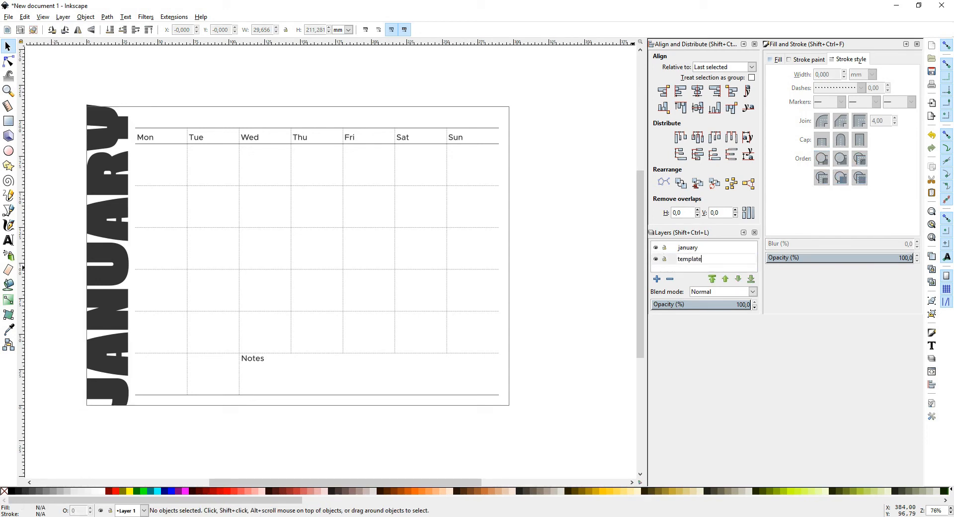
key("Return")
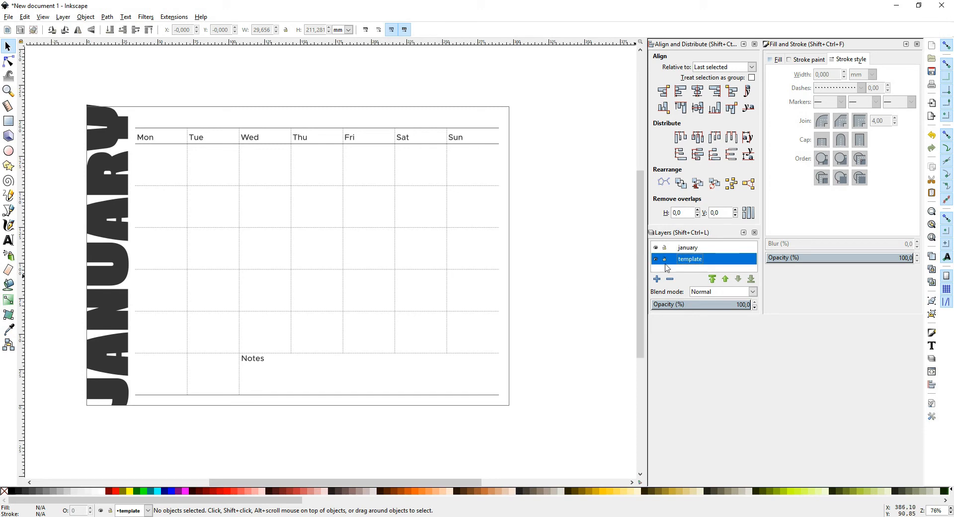
left_click(665, 259)
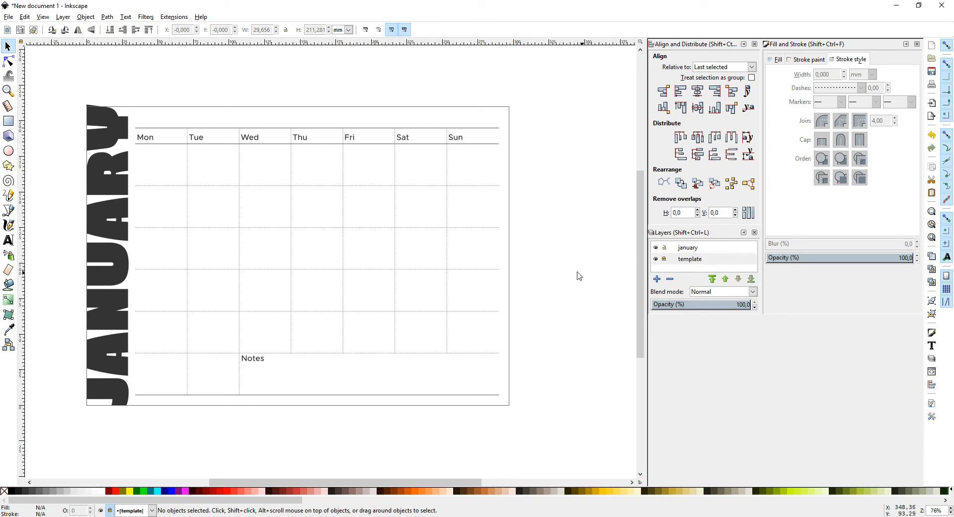
Step: On the january layer, add a single text line above the page with the space-separated numbers 1 to 31 followed by 1 to 11
scroll(574, 287, "up", 2)
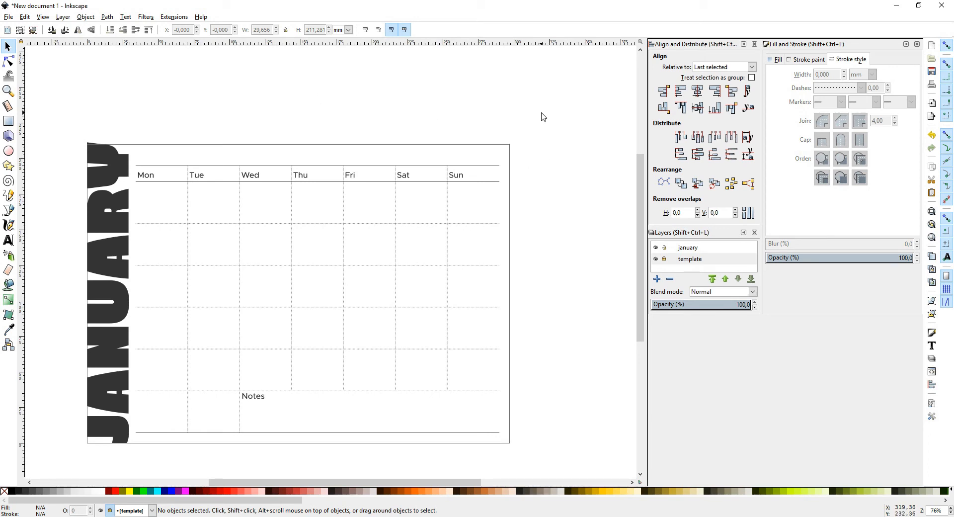
left_click_drag(540, 117, 577, 288)
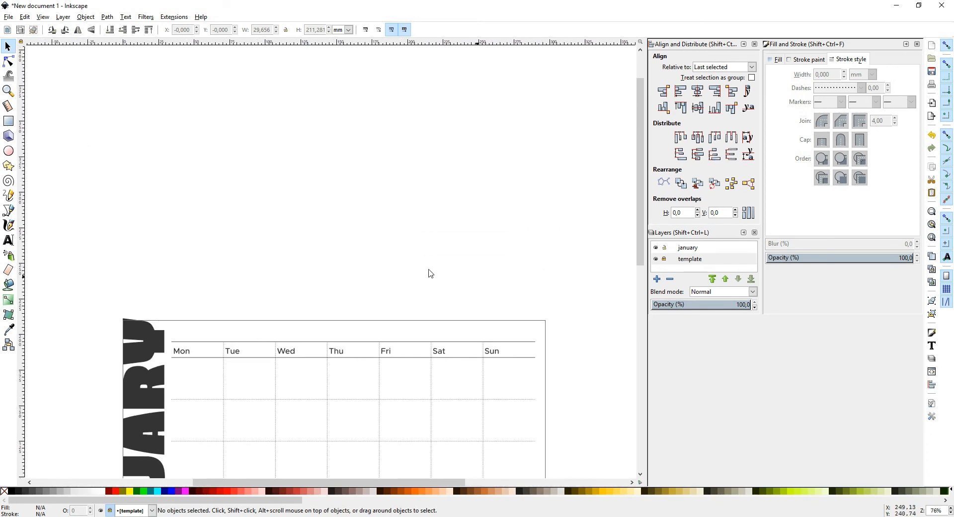
left_click(12, 241)
left_click(152, 218)
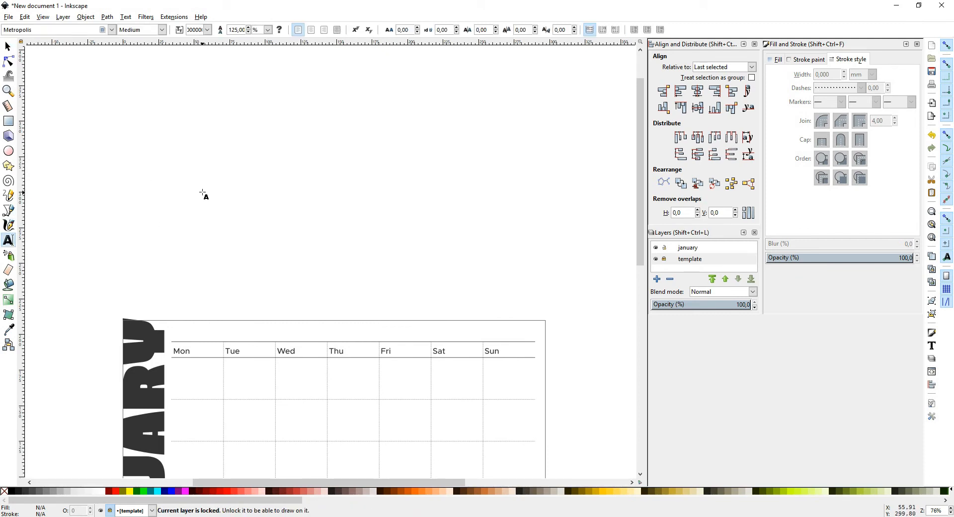
scroll(213, 166, "down", 7)
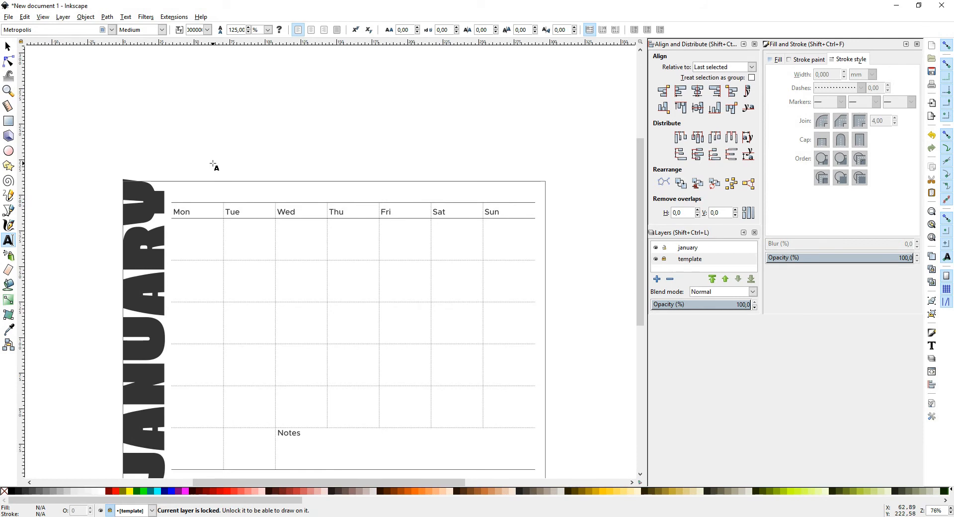
scroll(212, 166, "down", 2)
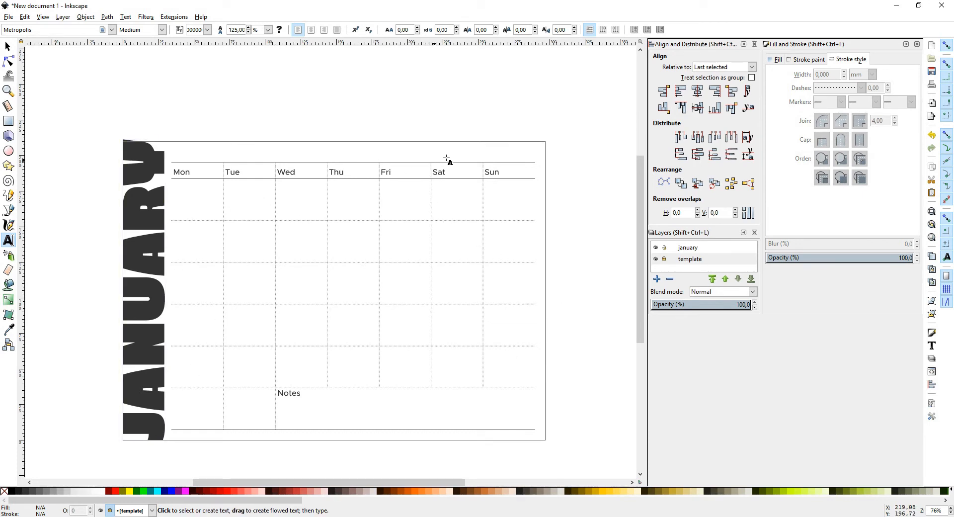
left_click_drag(181, 91, 232, 281)
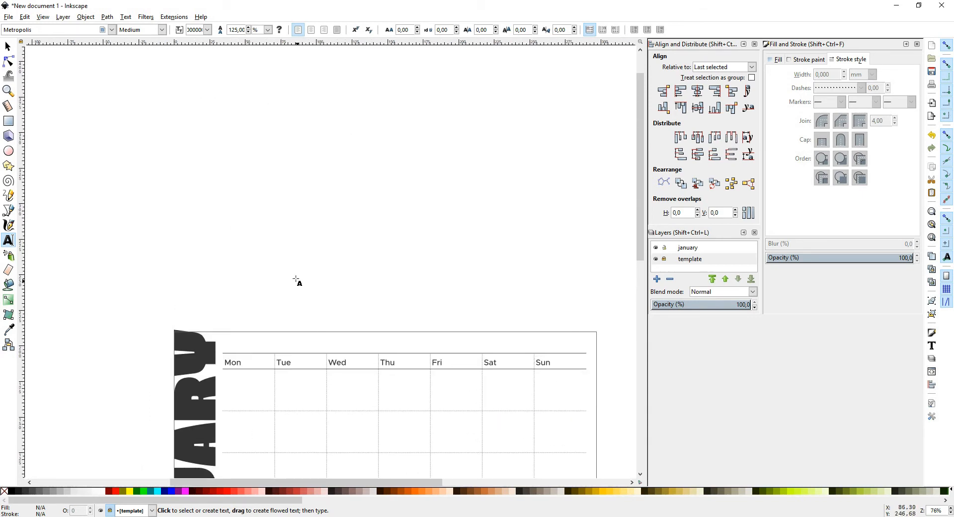
left_click(172, 176)
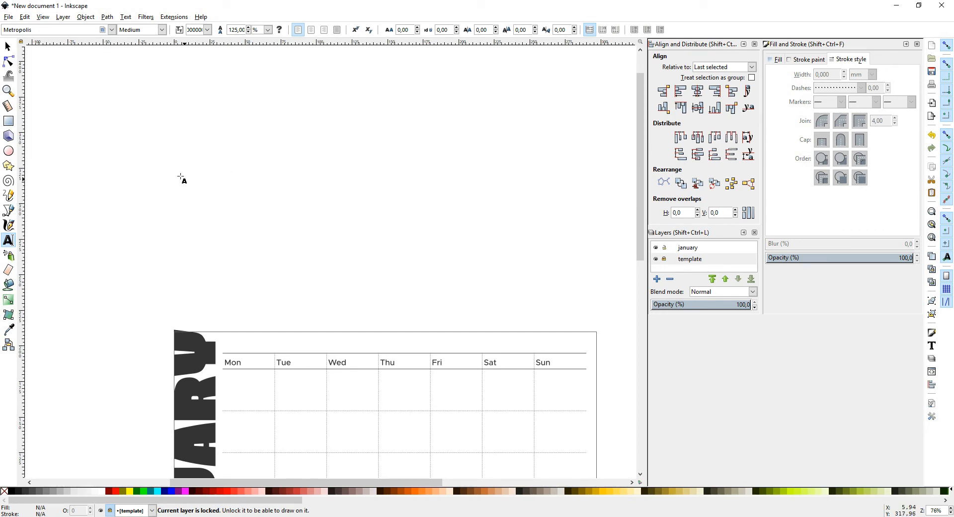
left_click(684, 247)
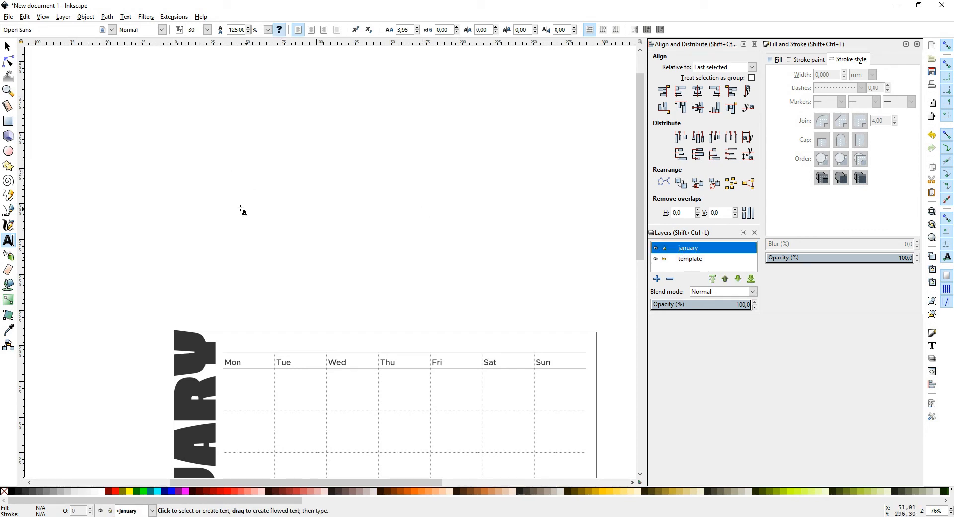
left_click(173, 171)
type("1 2")
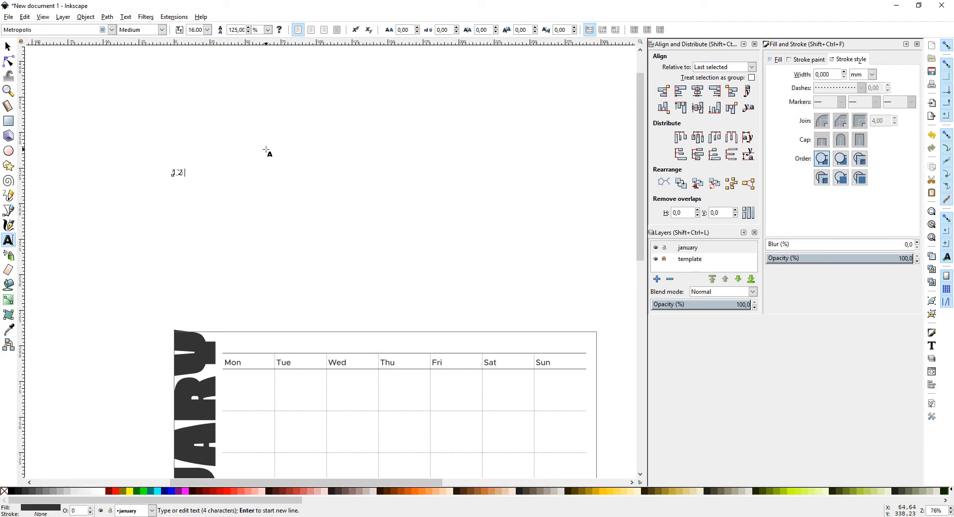
type(" 3 4 5 6 7 8 9 ")
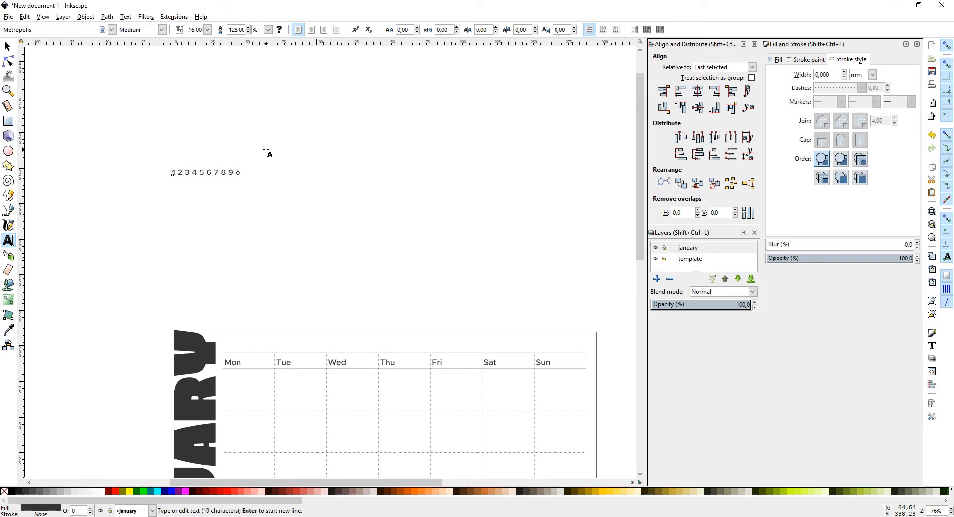
type("10 11 12 13 14 15 16 17 18 19 20 21 22 23 24 25 26 27 28 29 30 31 1 2 3")
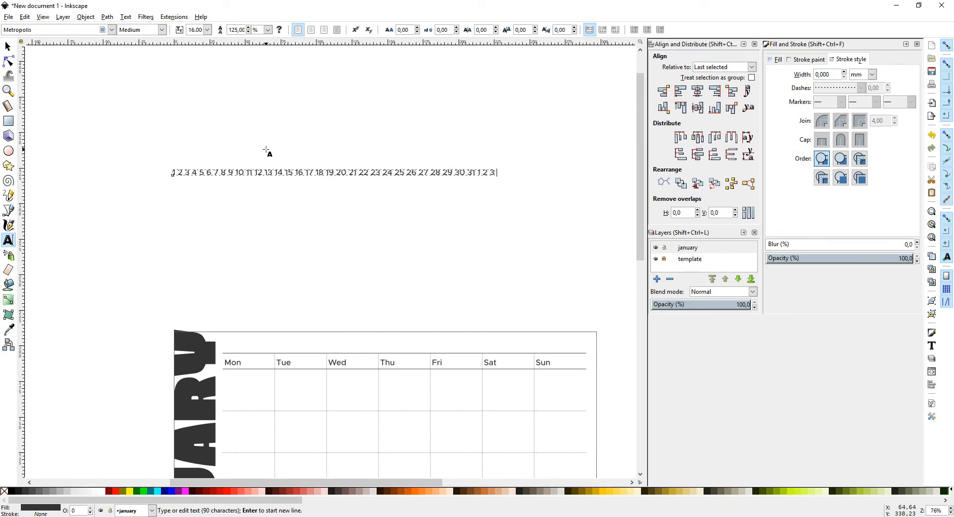
type(" 4 5 6 7 8 9 10 11")
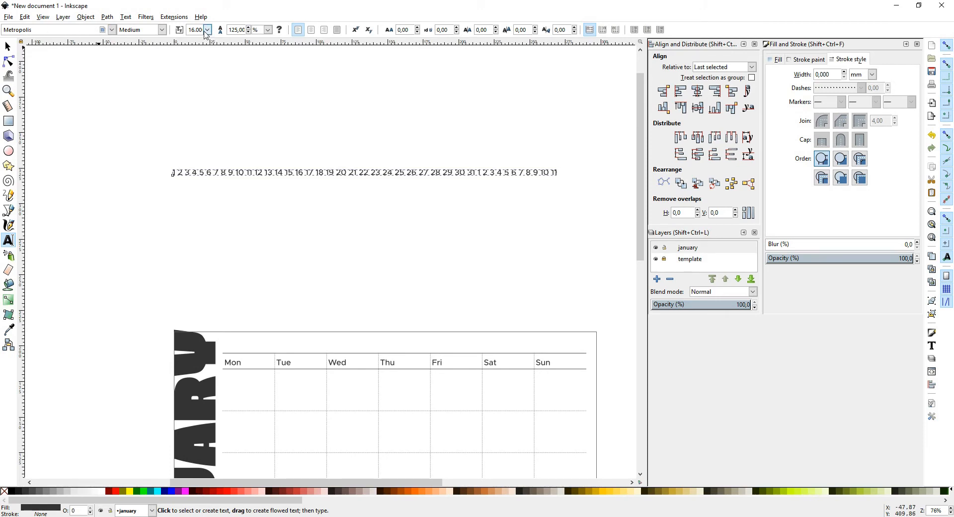
Step: Split the line of date numbers above the page into separate text objects by words
key("F1")
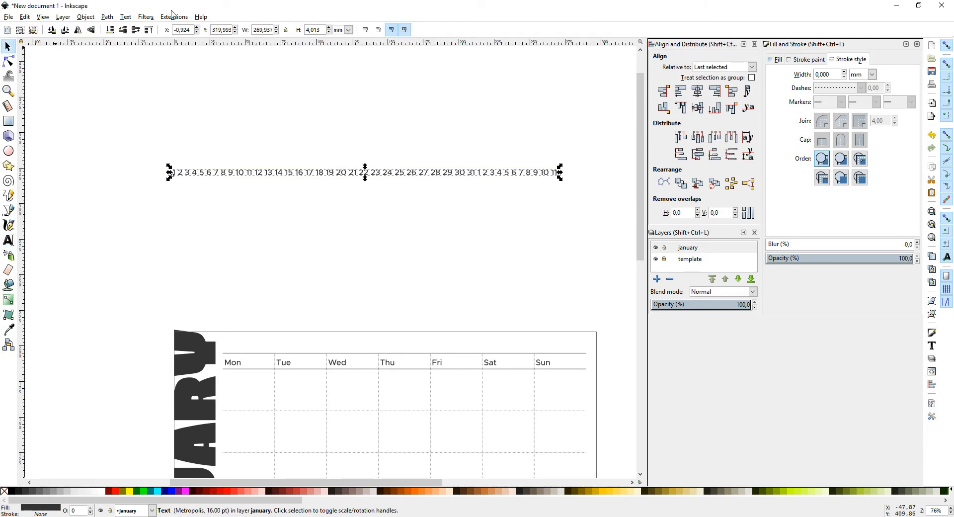
left_click(172, 17)
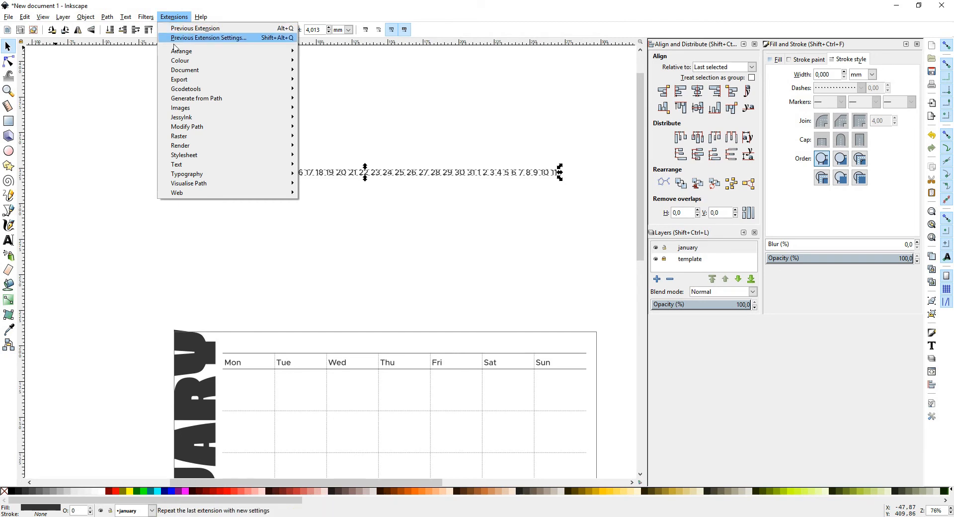
mouse_move(269, 164)
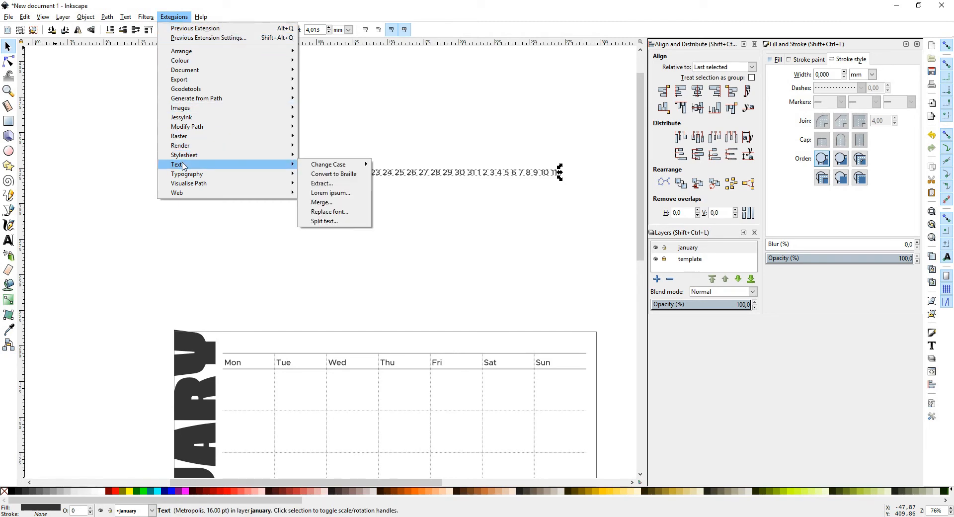
left_click(315, 221)
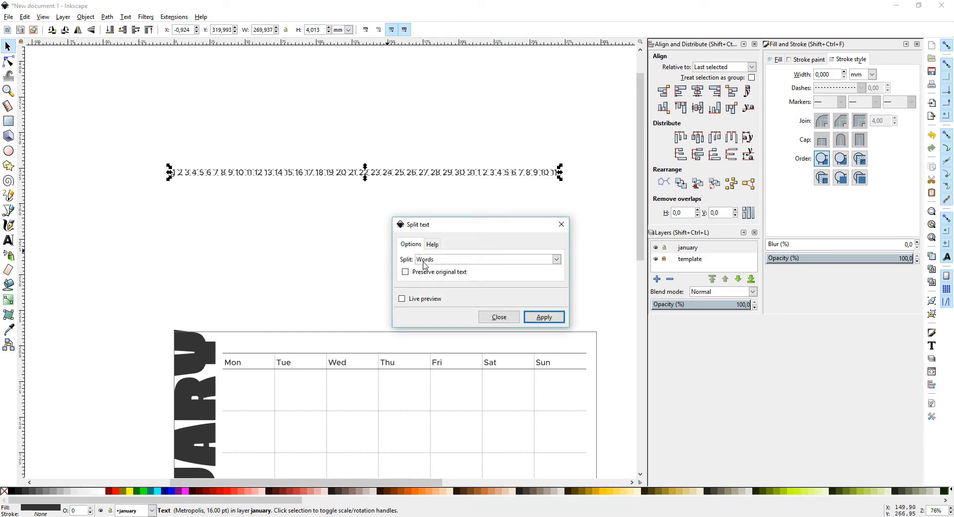
left_click(541, 319)
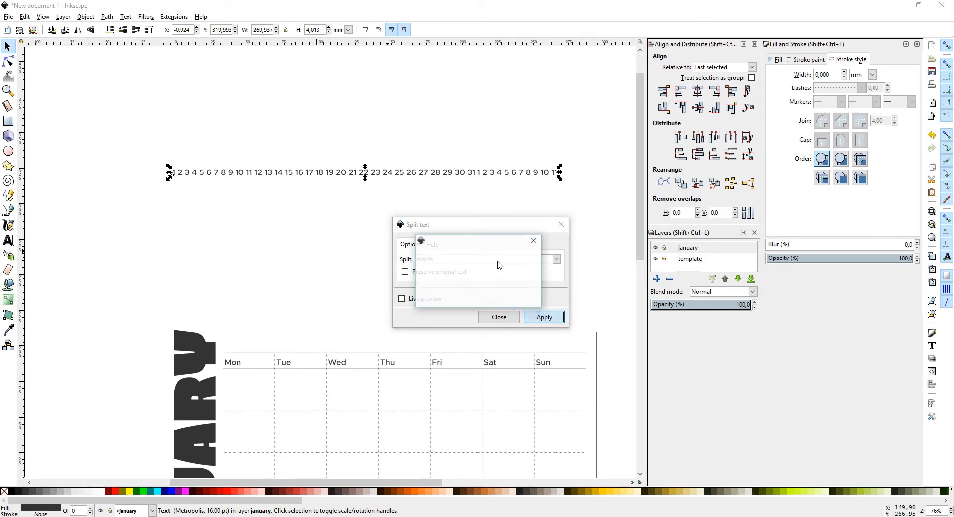
left_click(561, 224)
Step: Arrange all the separated numbers into a grid of 6 rows and 7 columns with 20 px horizontal and vertical spacing
left_click_drag(366, 207, 142, 118)
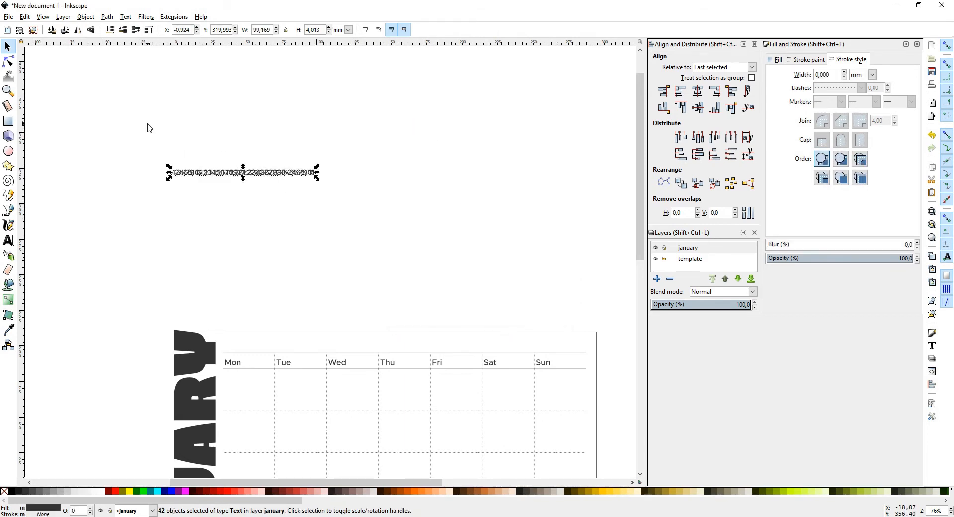
left_click(85, 17)
left_click(102, 311)
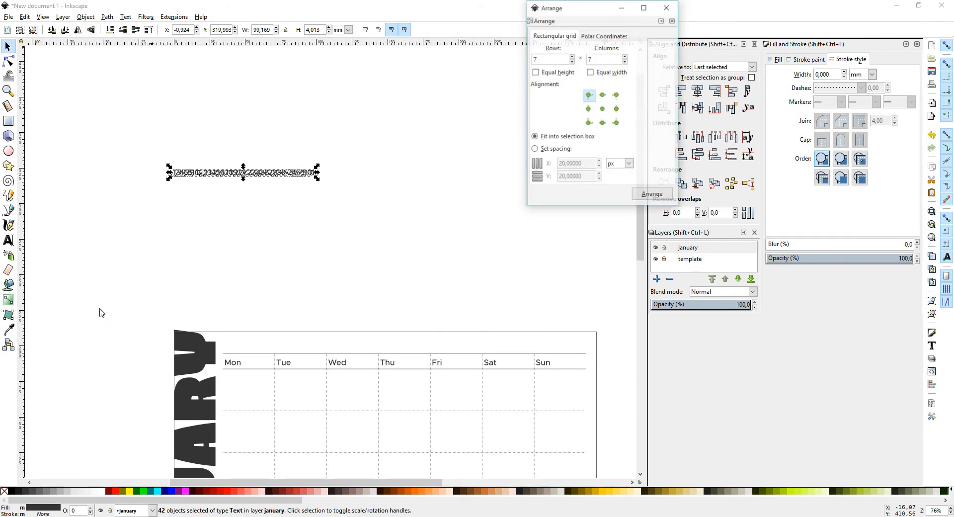
left_click_drag(581, 10, 458, 78)
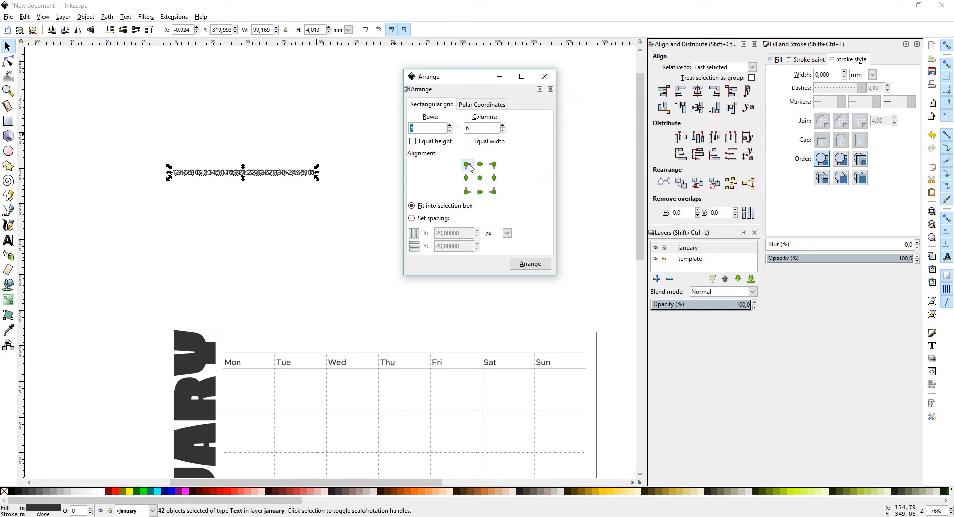
left_click(412, 218)
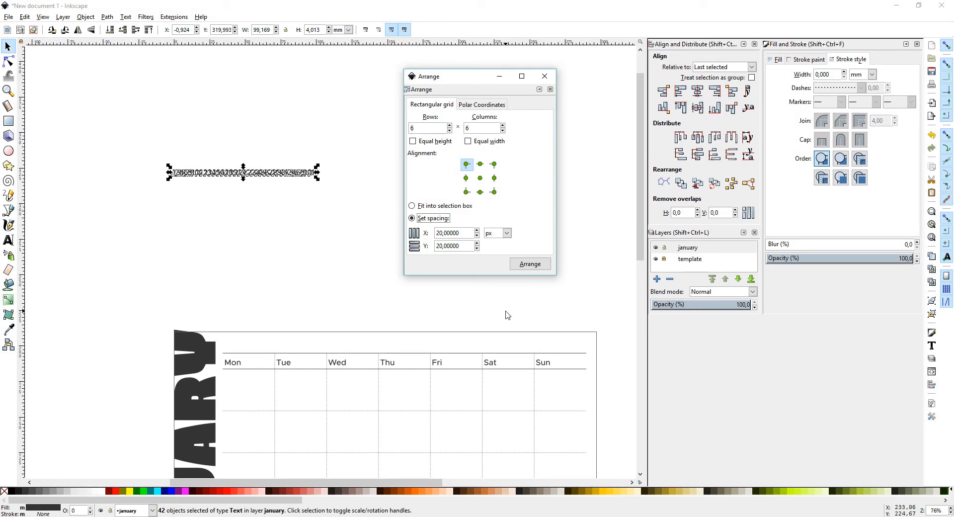
left_click(525, 264)
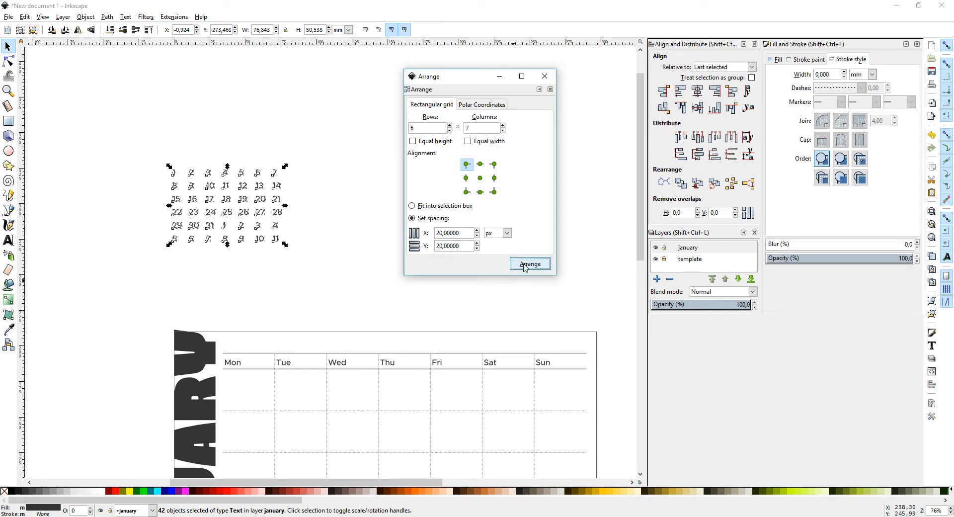
left_click(343, 169)
Step: Fill the trailing numbers 1 to 11 after the 31 with light grey
scroll(248, 212, "up", 3)
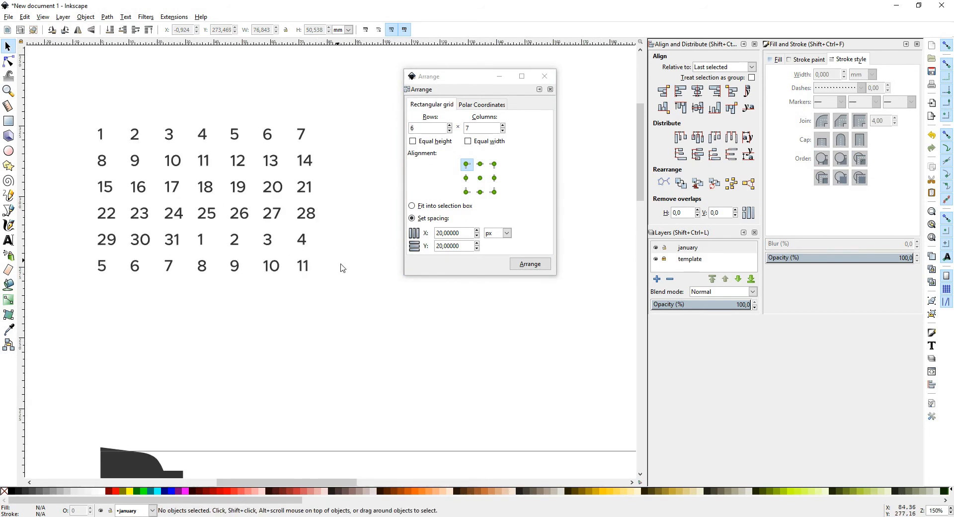
left_click_drag(337, 301, 193, 227)
left_click_drag(185, 287, 78, 252)
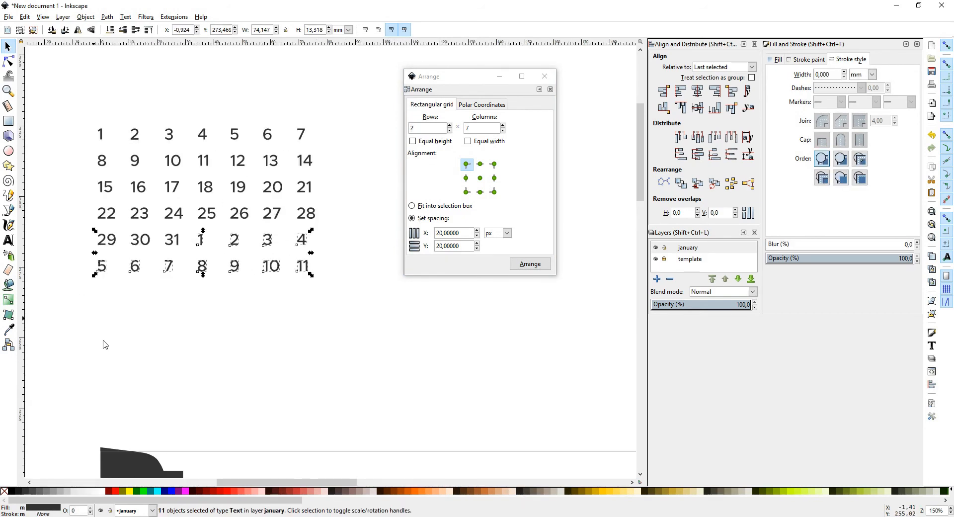
left_click(74, 493)
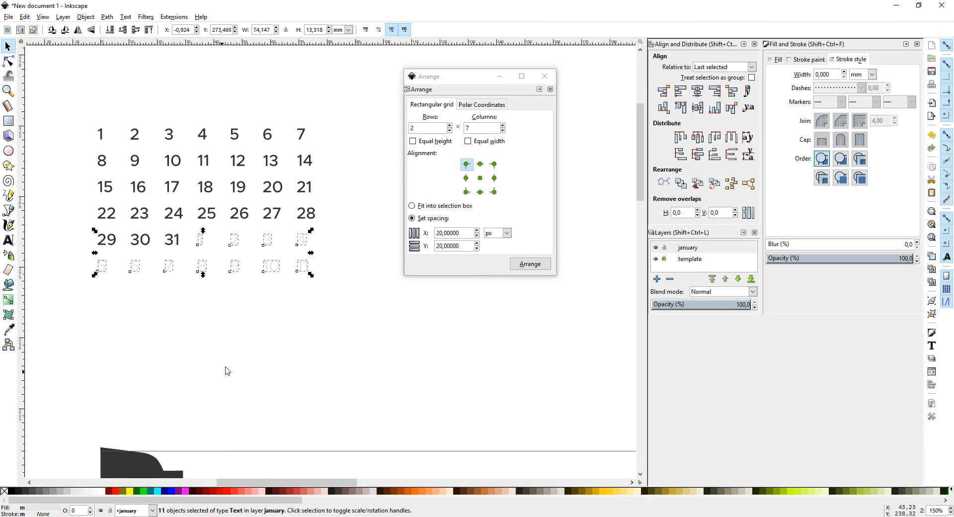
left_click(234, 351)
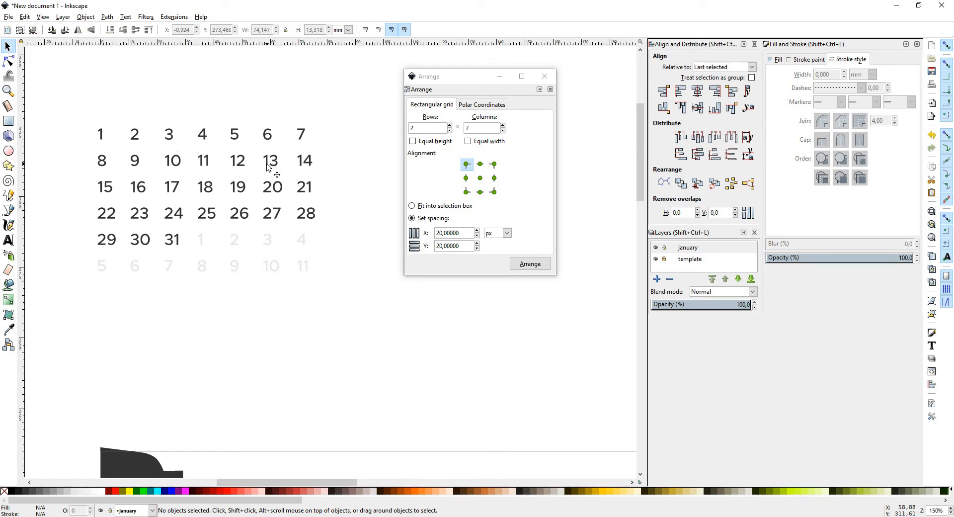
Step: Switch to File Explorer and import the mo-31-00 SVG from the "monday start separate" folder, placing it beyond the page's Sunday edge
scroll(263, 167, "down", 3)
scroll(251, 170, "down", 2)
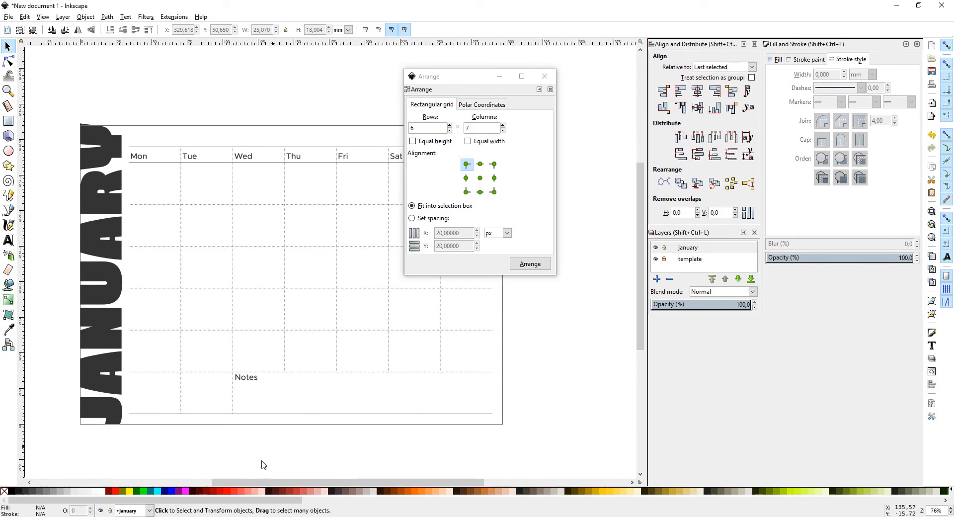
mouse_move(202, 516)
left_click(254, 484)
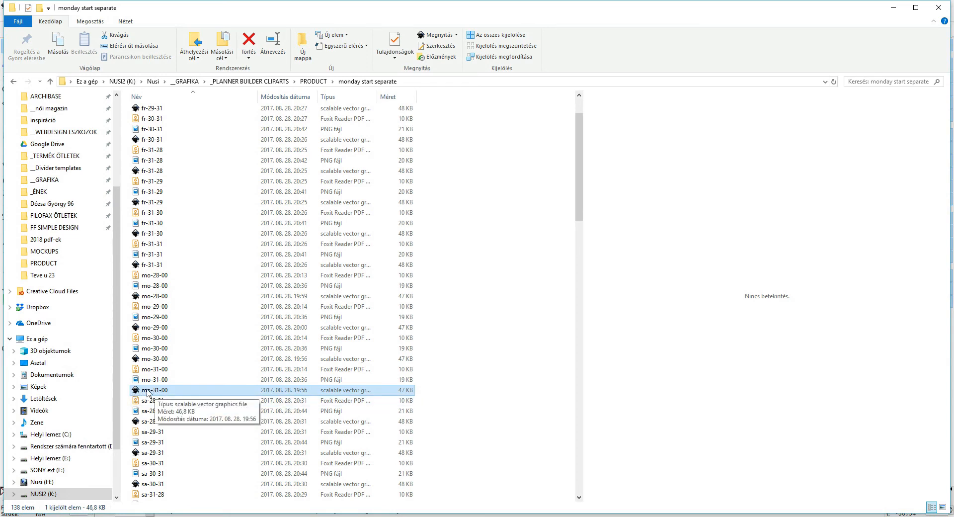
left_click_drag(154, 394, 219, 348)
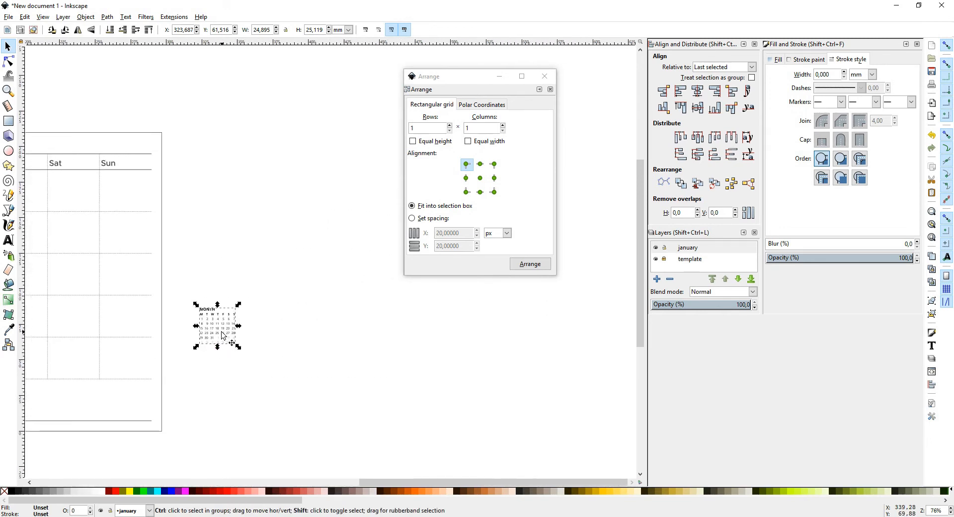
Step: Ungroup the imported mini calendar and delete its month title and weekday letters, keeping only the dates
key("ctrl+shift+g")
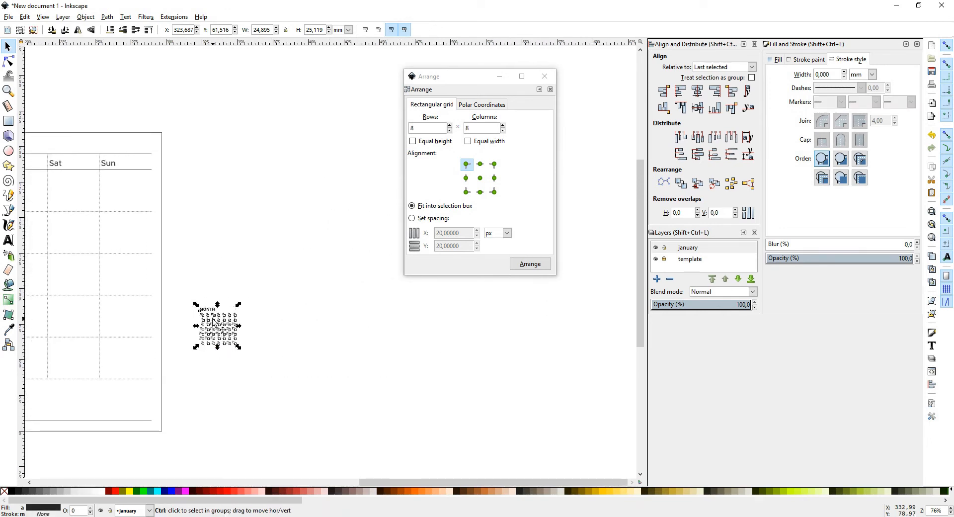
scroll(212, 317, "up", 4)
left_click(135, 247)
left_click_drag(128, 240, 353, 313)
key("Delete")
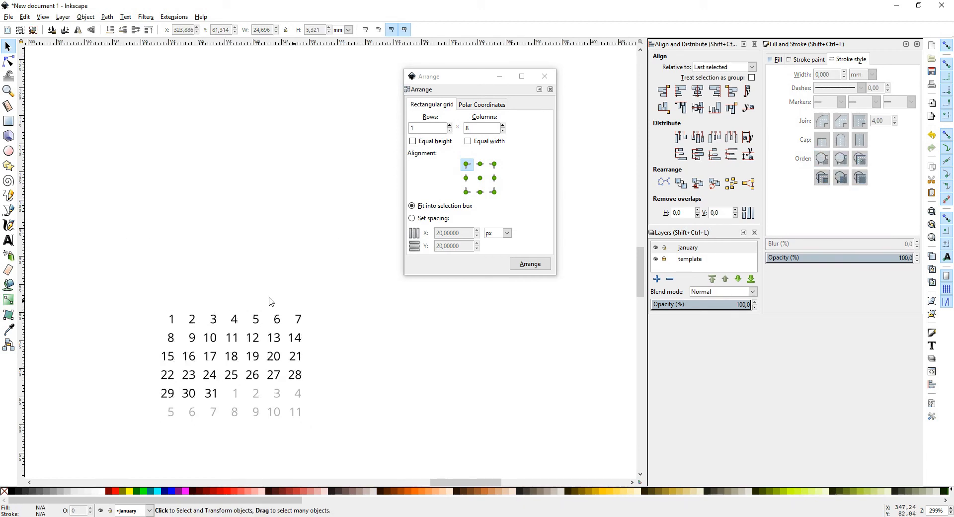
Step: Enlarge all the imported dates together to about 101 mm wide and 73 mm high
left_click_drag(115, 272, 389, 448)
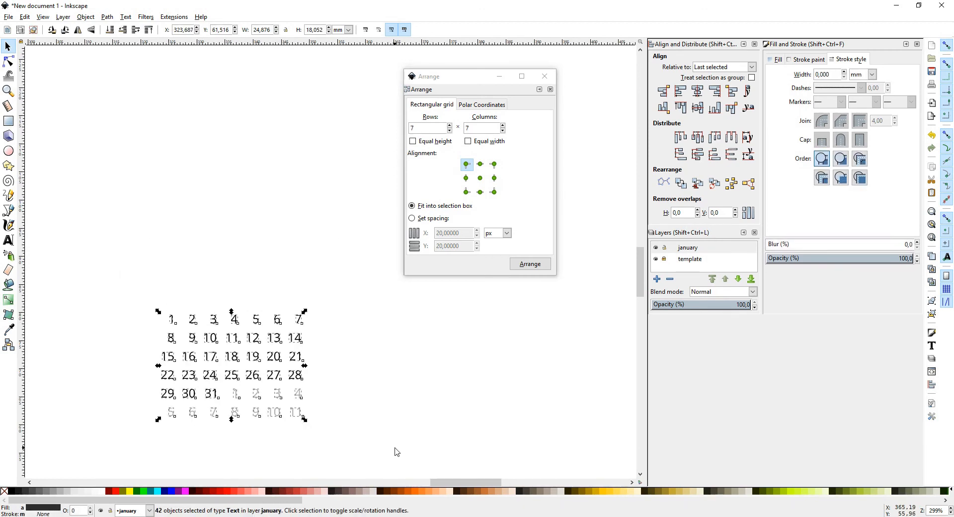
scroll(422, 341, "down", 5)
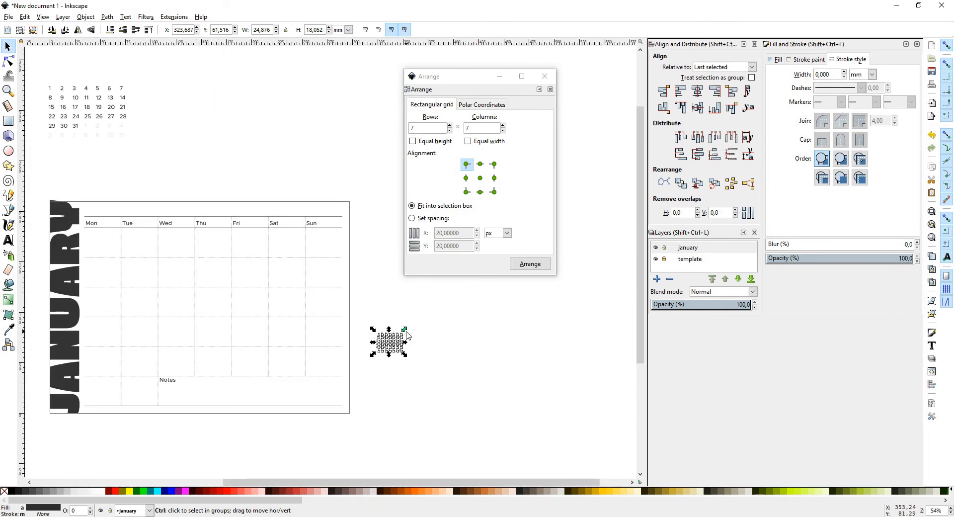
left_click_drag(406, 332, 388, 361)
scroll(323, 426, "up", 2)
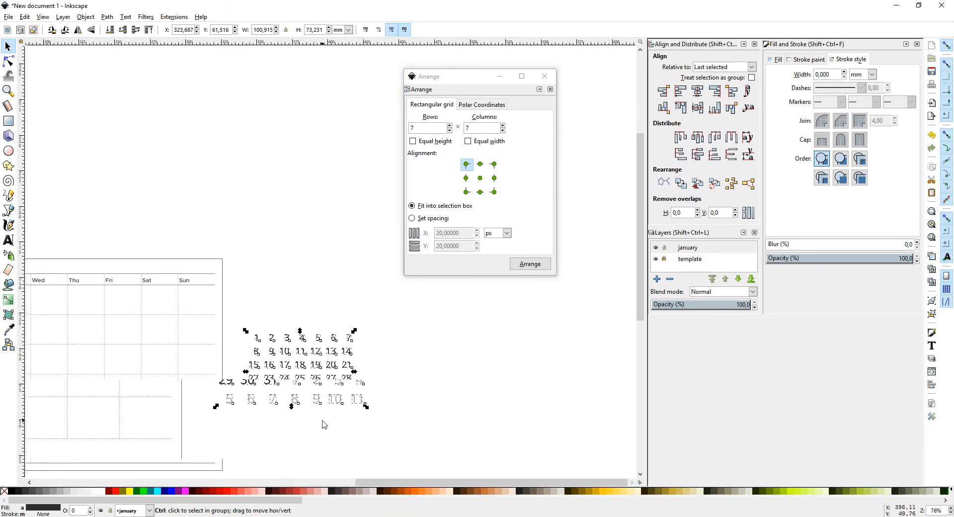
Step: Check the font of the imported number 11, and set all the imported dates to Metropolis Medium
left_click(8, 241)
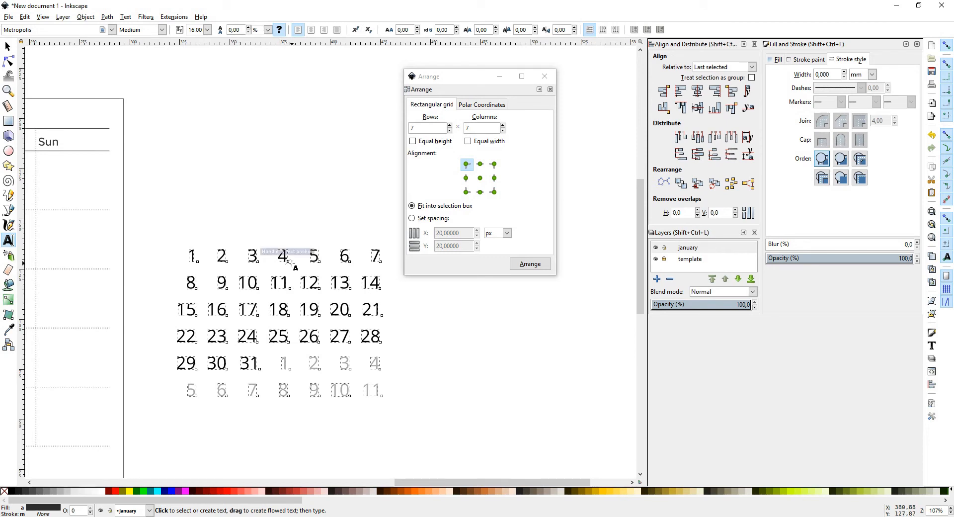
scroll(293, 264, "up", 3)
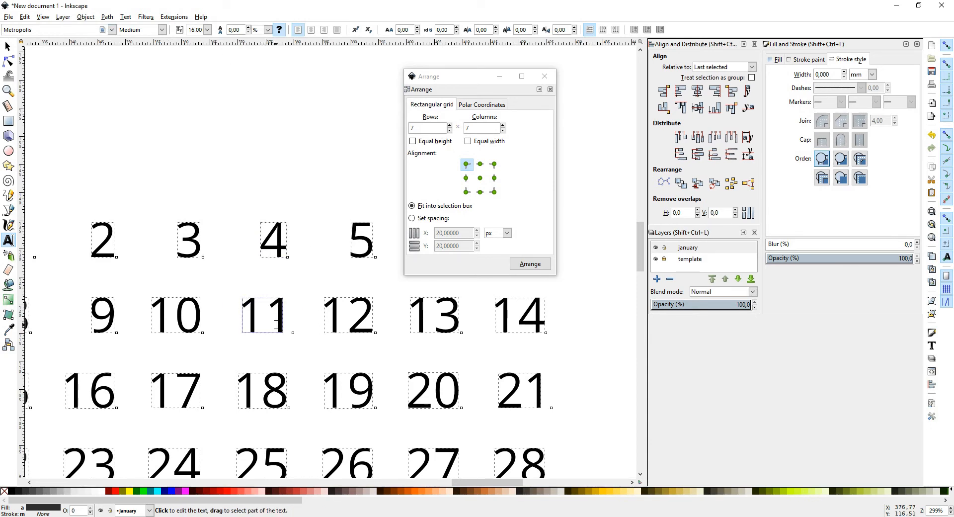
left_click(277, 322)
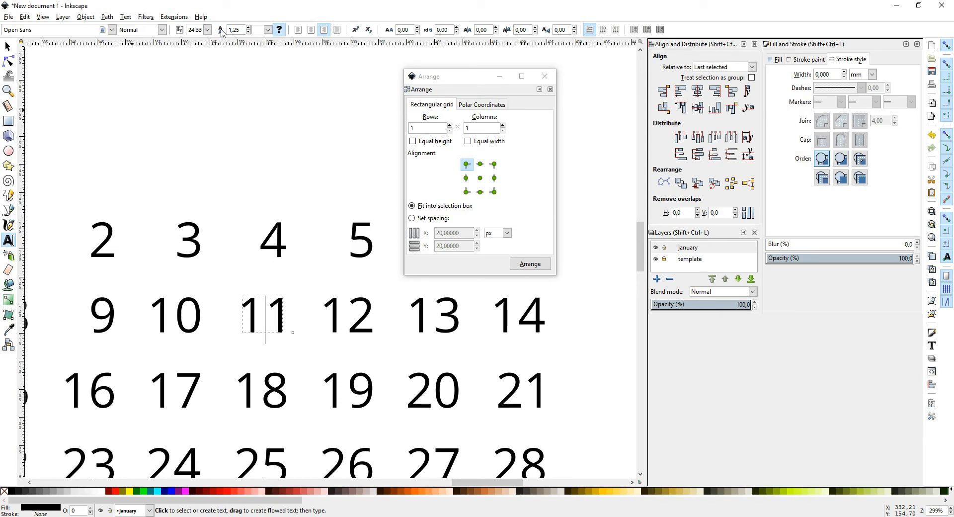
left_click(7, 46)
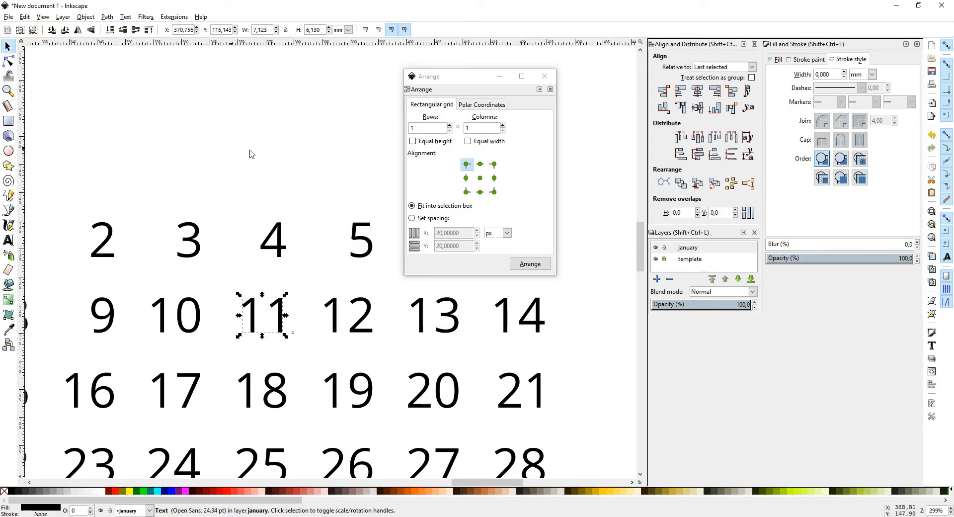
scroll(263, 154, "down", 4, "ctrl")
left_click_drag(187, 143, 370, 308)
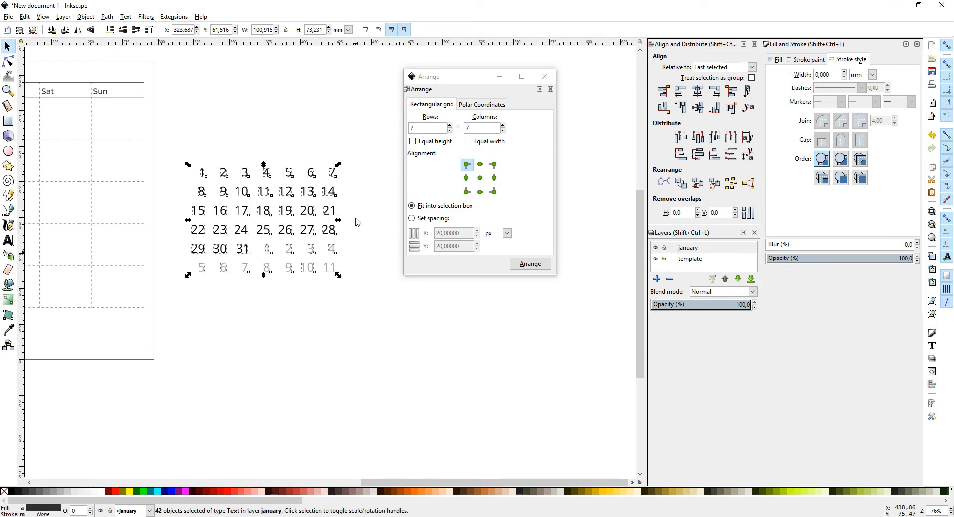
left_click(8, 240)
left_click_drag(54, 29, 1, 30)
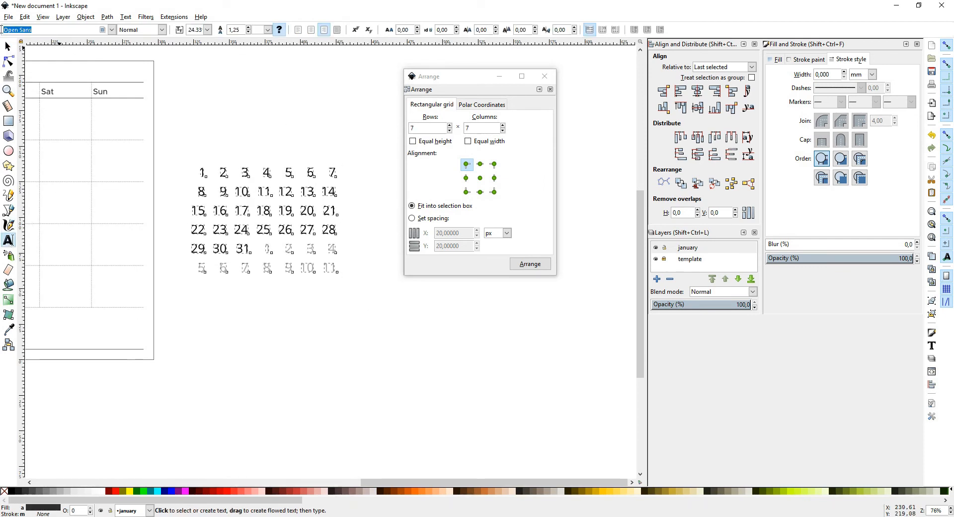
type("metrop")
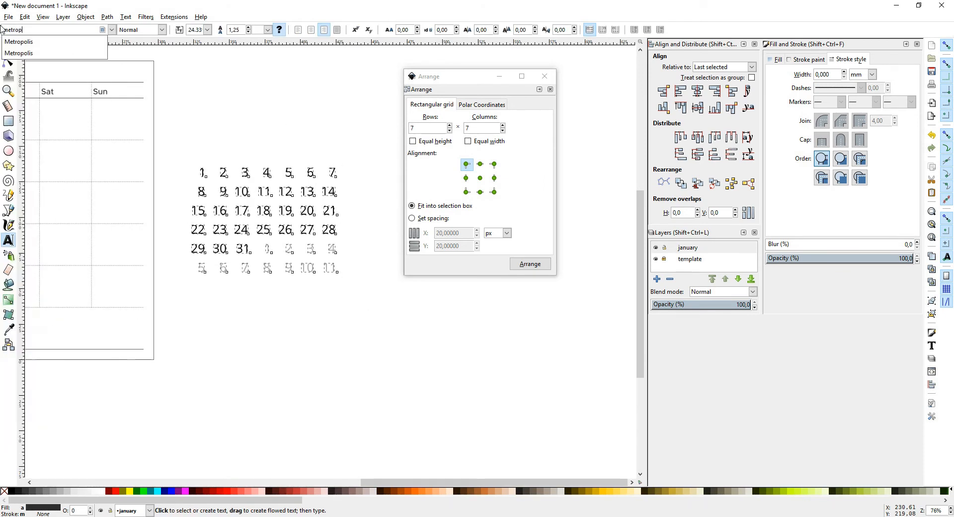
left_click(20, 41)
left_click_drag(143, 29, 109, 29)
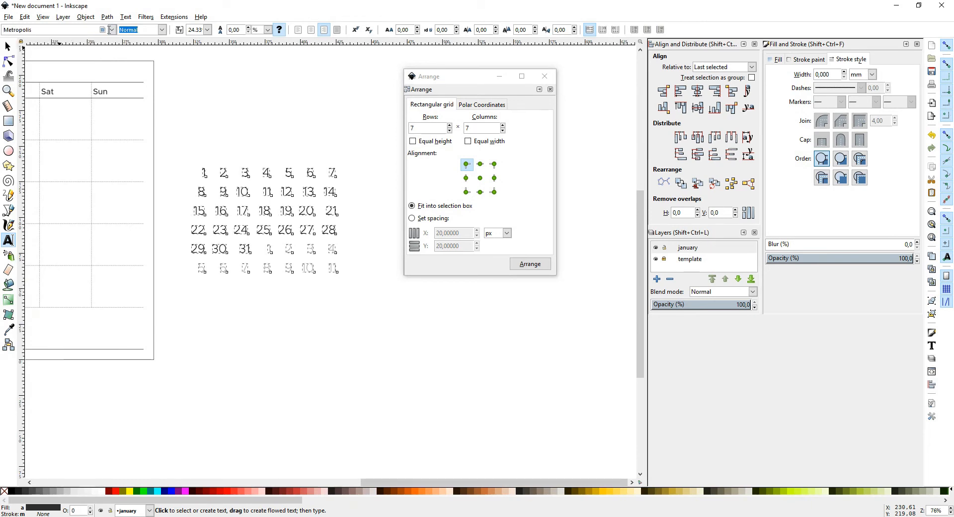
left_click(162, 30)
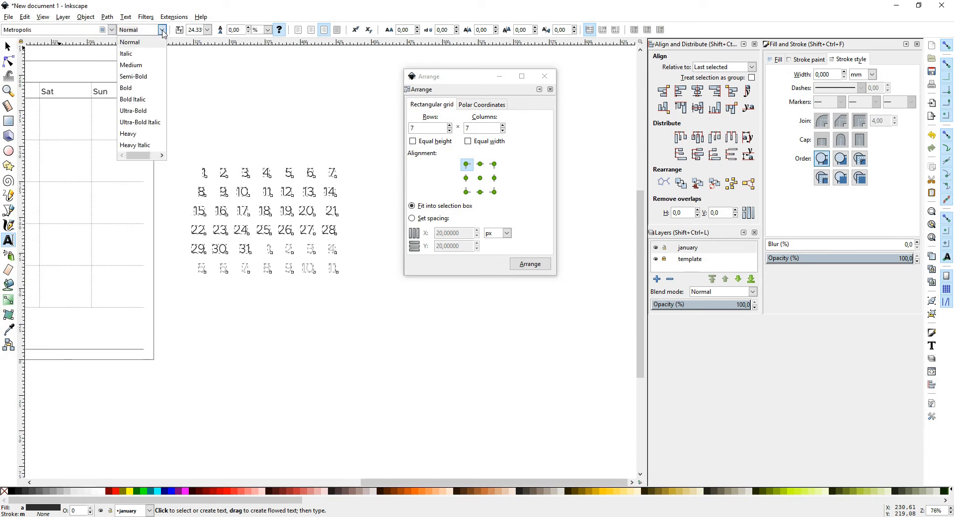
left_click(136, 66)
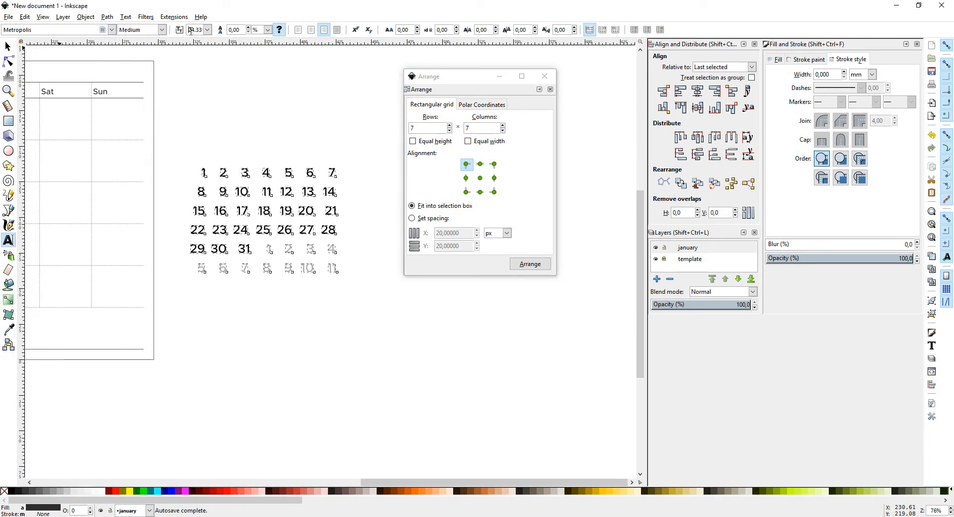
Step: Try to set the imported dates' font size to 16, and left-align their text
triple_click(190, 30)
type("16")
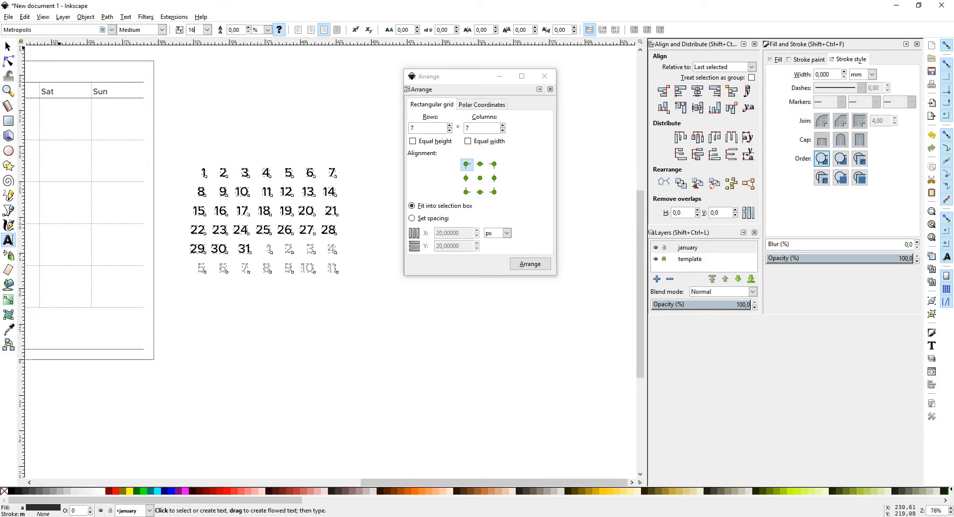
left_click(299, 30)
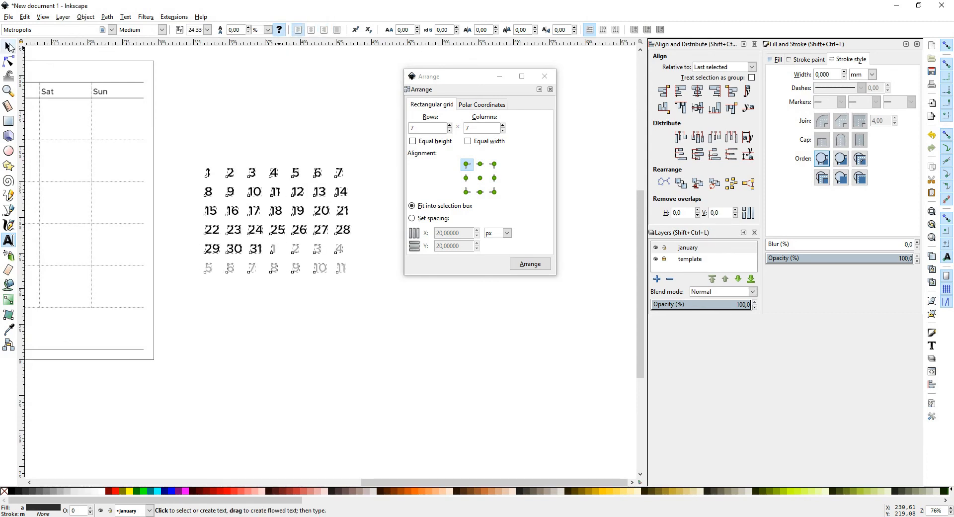
left_click(8, 47)
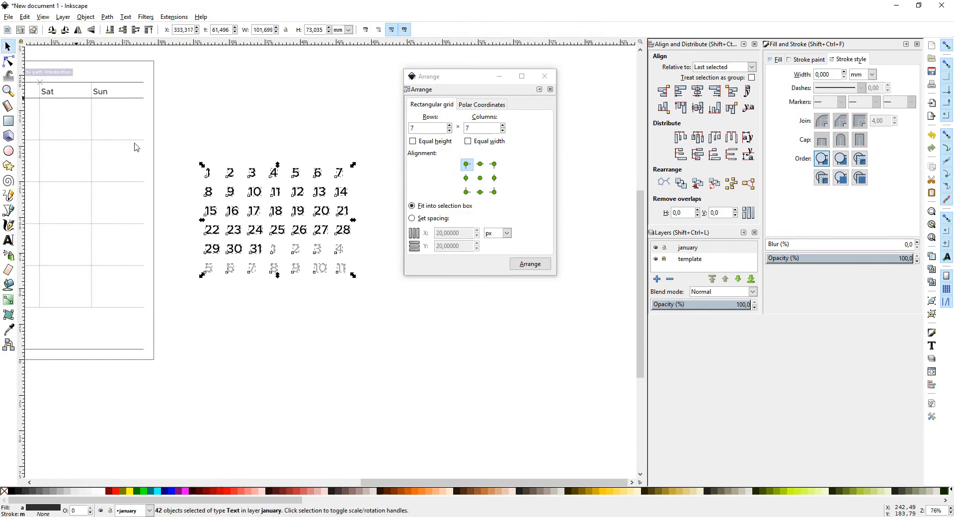
Step: Move all the imported dates onto the calendar page, and place the 1 to 7 row at the guides beneath Mon
left_click_drag(277, 313, 549, 427)
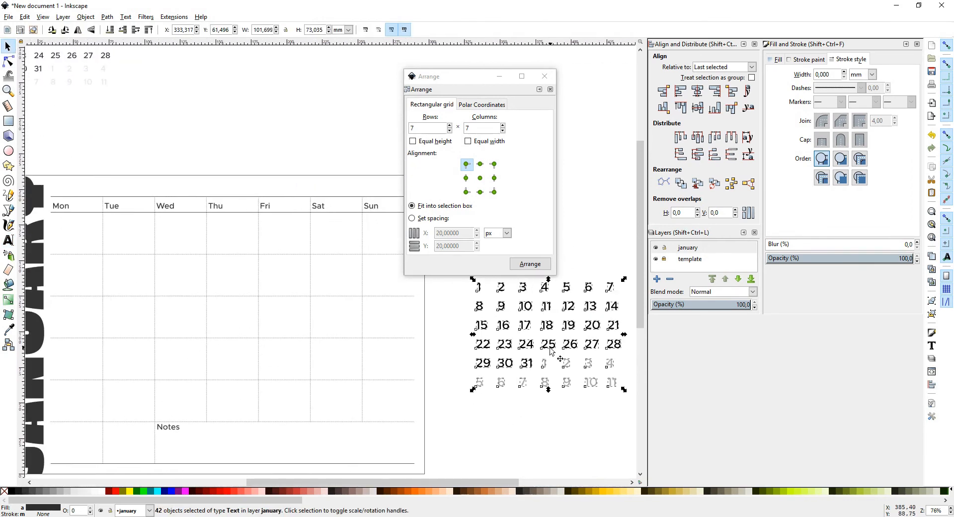
left_click_drag(550, 350, 291, 337)
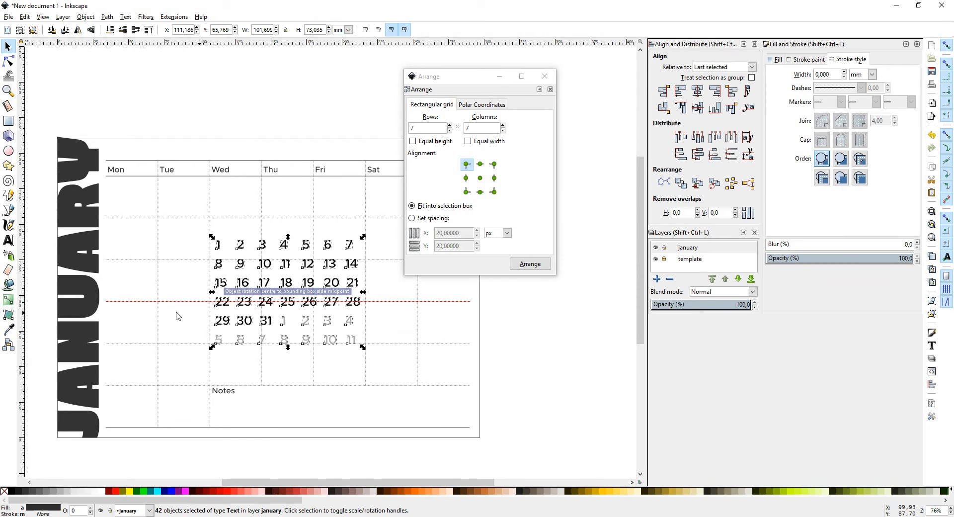
left_click(237, 234)
left_click_drag(187, 228, 379, 257)
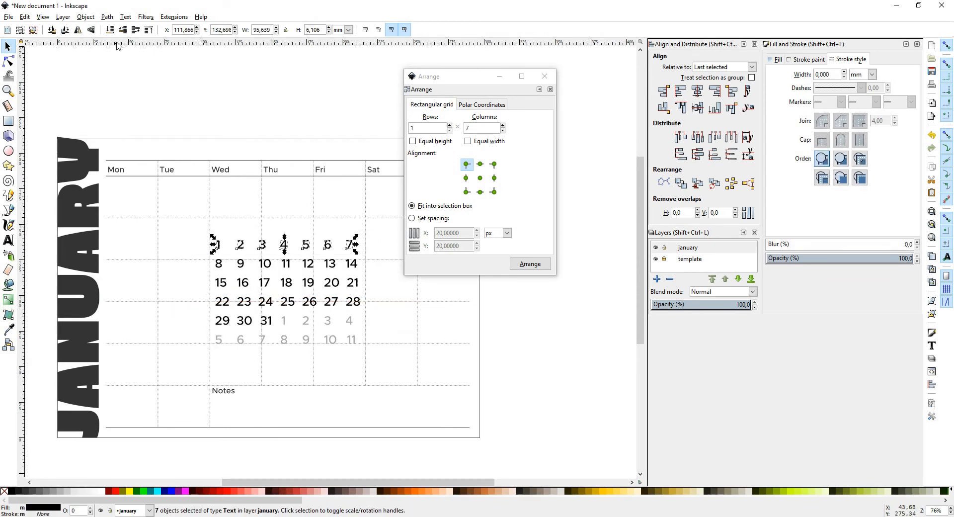
left_click_drag(117, 46, 122, 53)
scroll(128, 206, "up", 2)
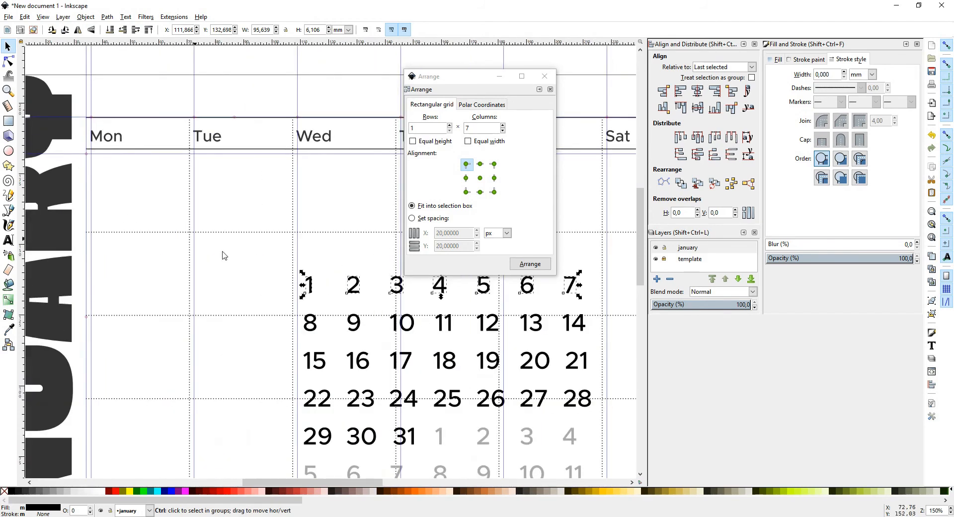
left_click_drag(308, 283, 95, 159)
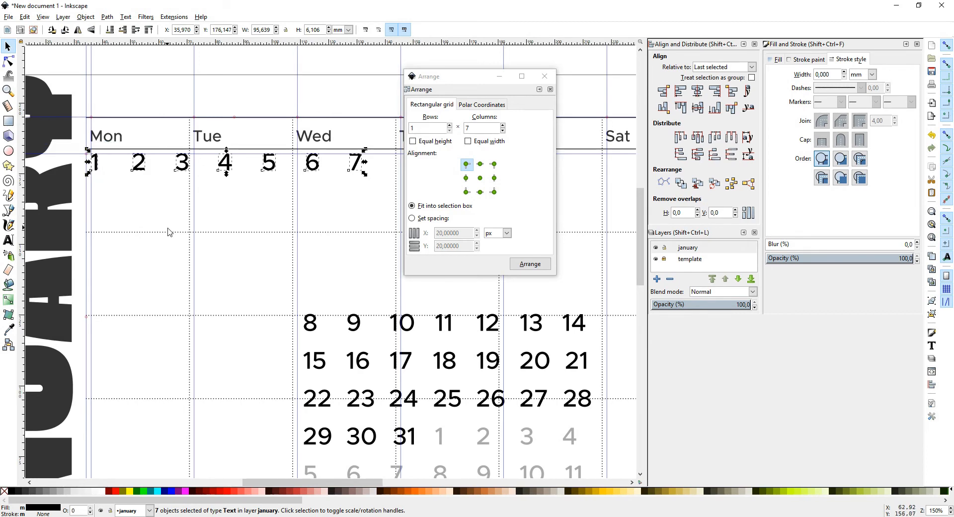
Step: Recolour the dates 1 to 31 dark grey, leaving out the light grey next-month dates
scroll(174, 240, "down", 2)
left_click_drag(222, 315, 183, 291)
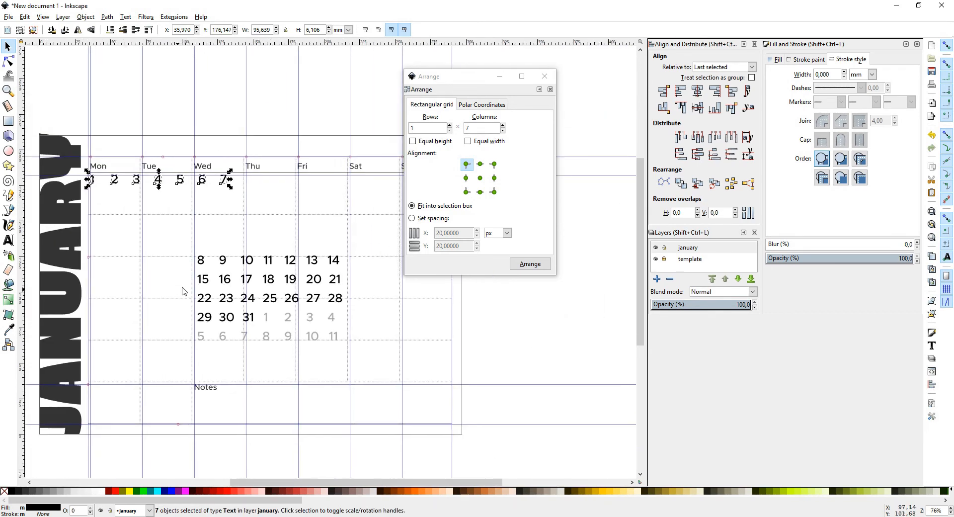
scroll(302, 304, "up", 2)
scroll(235, 294, "down", 1)
scroll(238, 298, "up", 2)
scroll(237, 297, "left", 4)
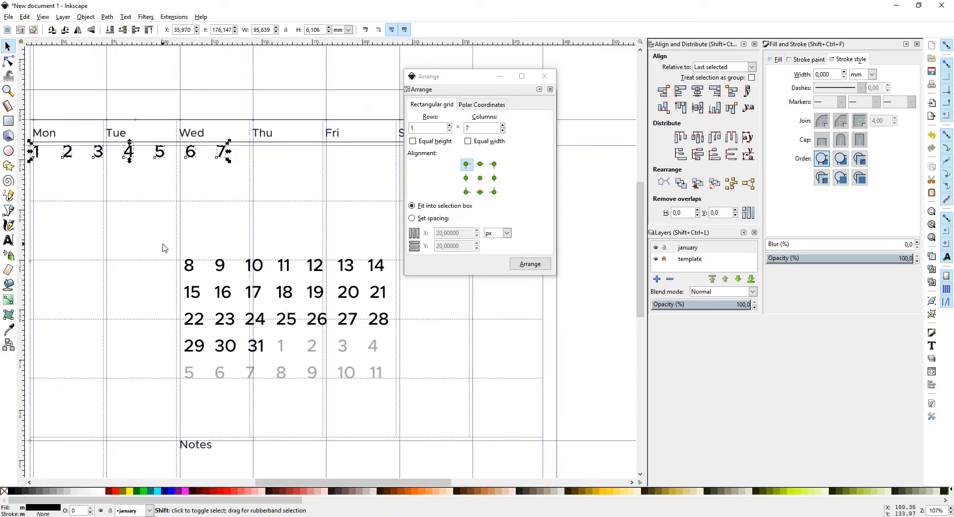
left_click_drag(162, 243, 420, 334)
left_click_drag(167, 330, 281, 370, "shift")
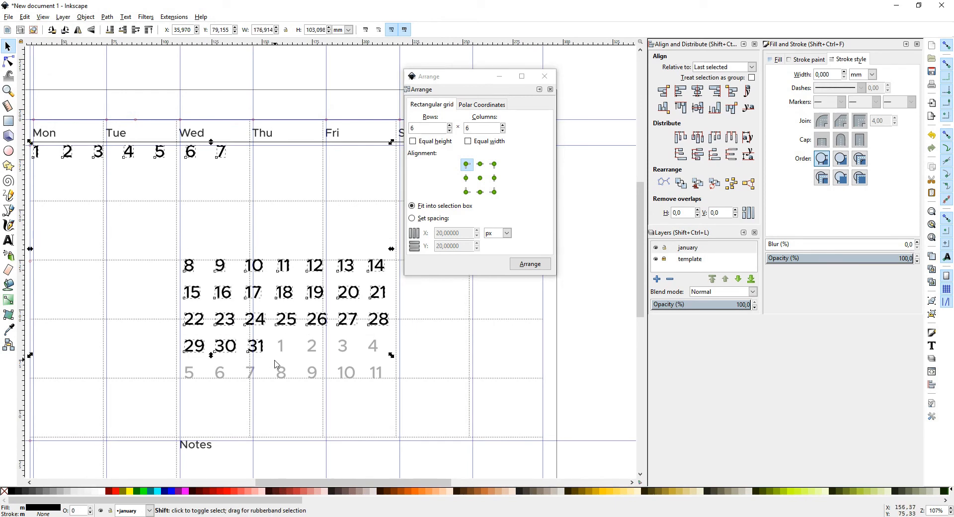
left_click(27, 492)
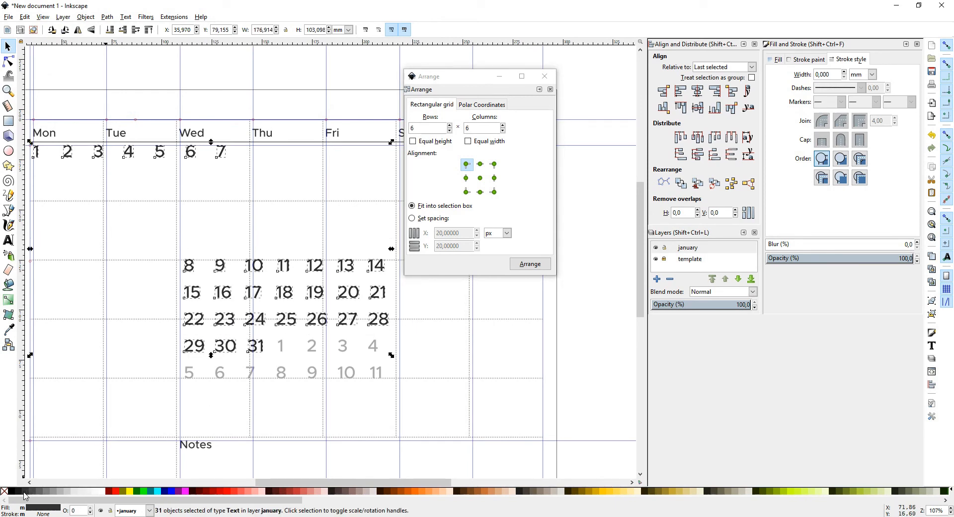
left_click(7, 46)
left_click(213, 407)
Step: Move the last row of light grey dates, 5 to 11, to the guides at the start of the Notes row
left_click_drag(213, 408, 271, 362)
left_click_drag(488, 357, 235, 311)
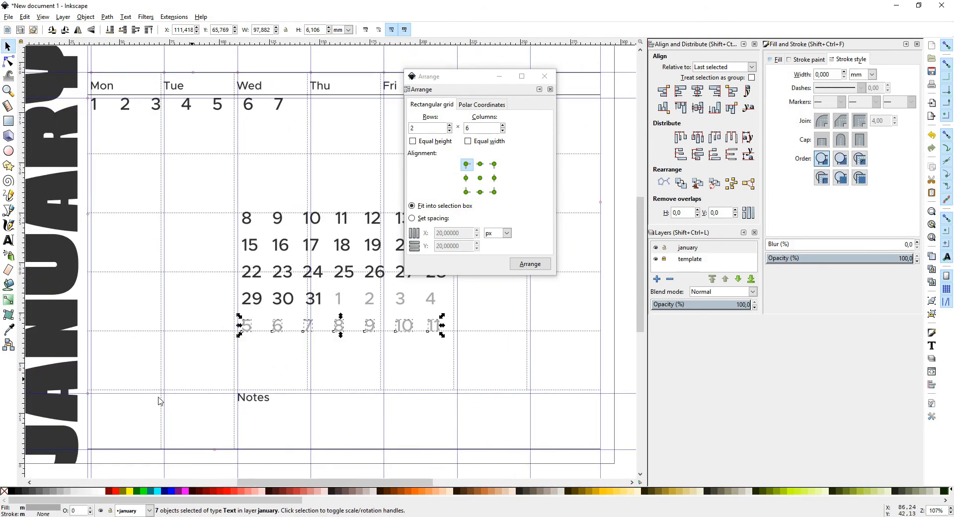
left_click_drag(152, 409, 264, 374)
scroll(295, 361, "up", 2)
scroll(295, 361, "down", 2)
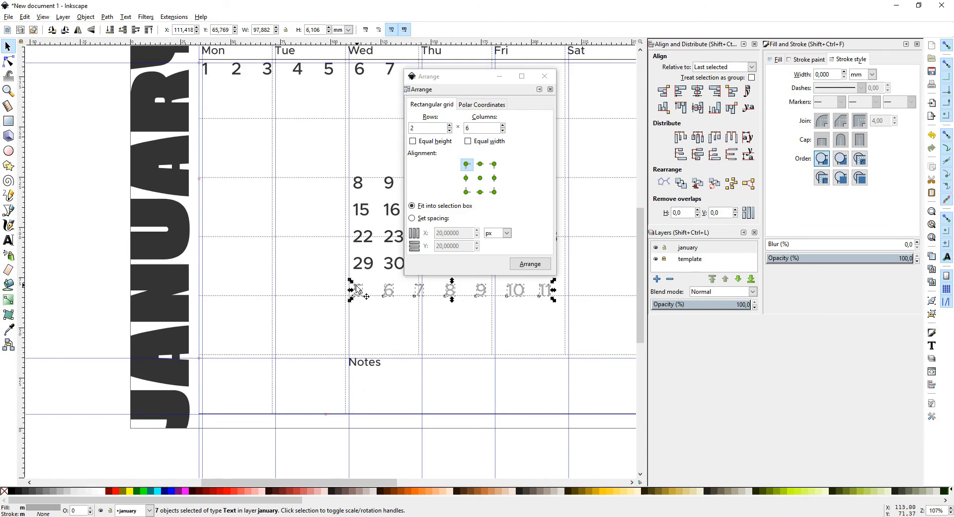
left_click_drag(356, 288, 204, 375)
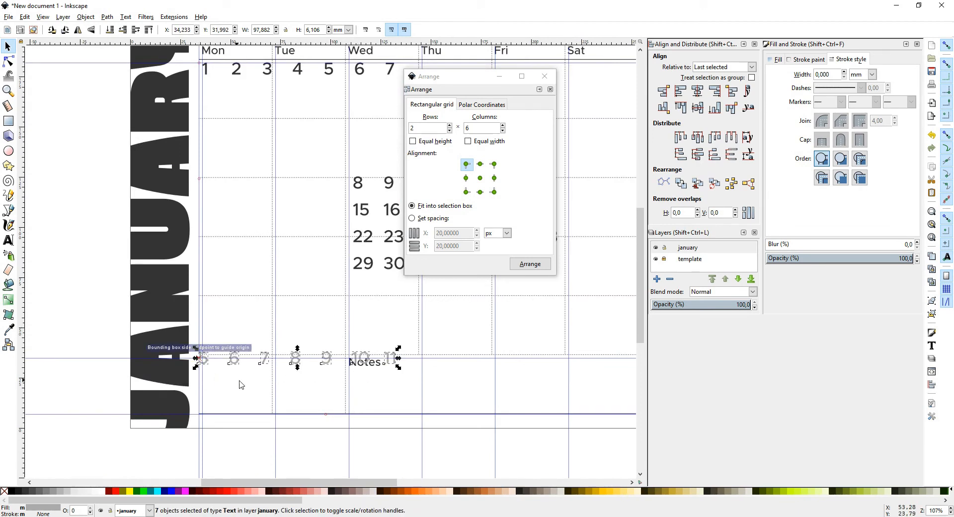
scroll(241, 385, "up", 3)
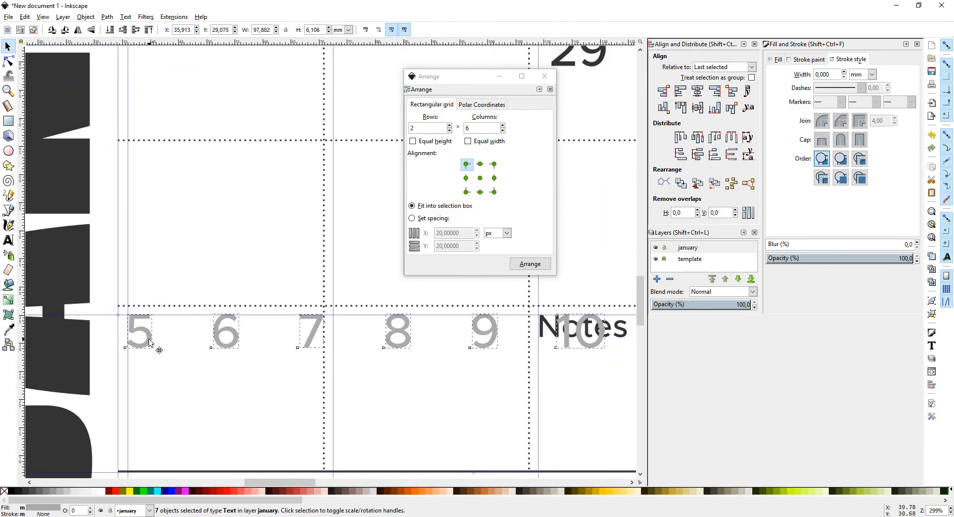
left_click_drag(149, 343, 150, 343)
left_click(163, 425)
Step: Set the font size of all the dates on the page to 16
scroll(117, 412, "down", 4)
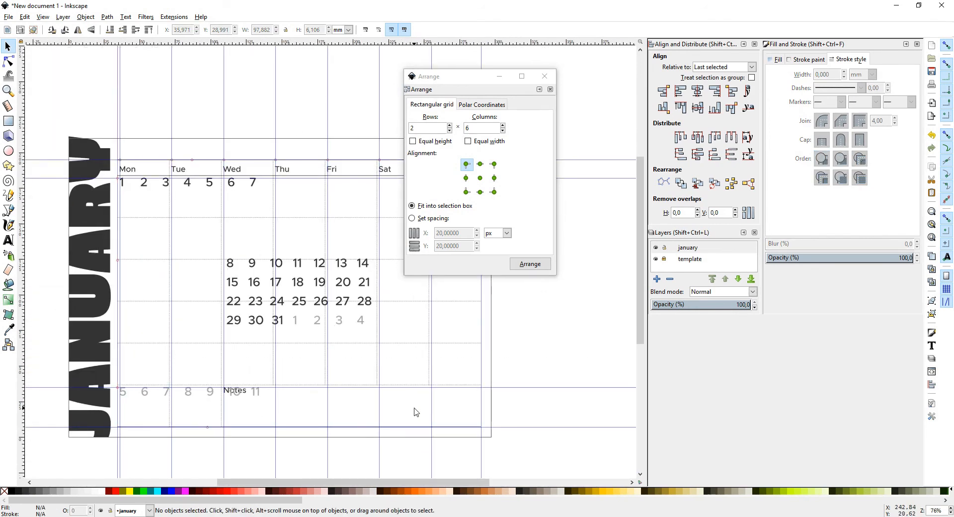
left_click_drag(416, 412, 118, 178)
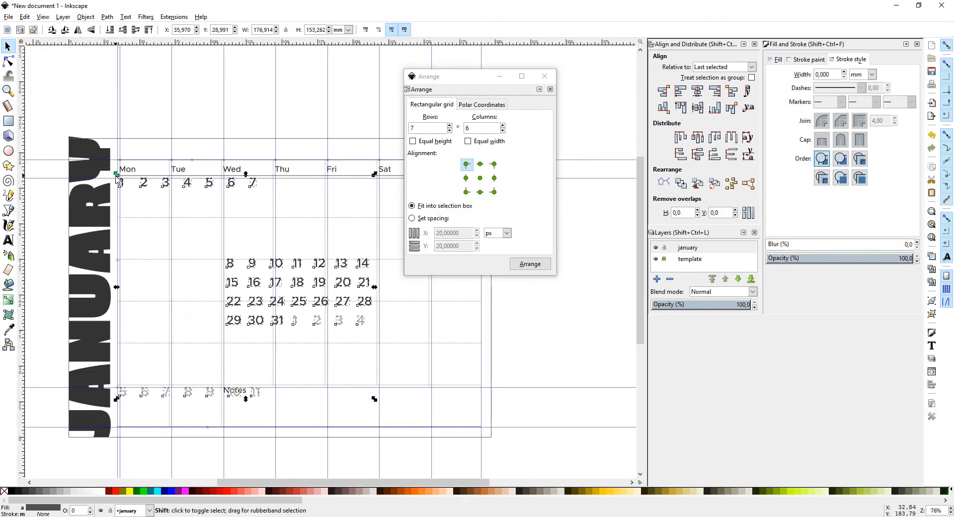
key("t")
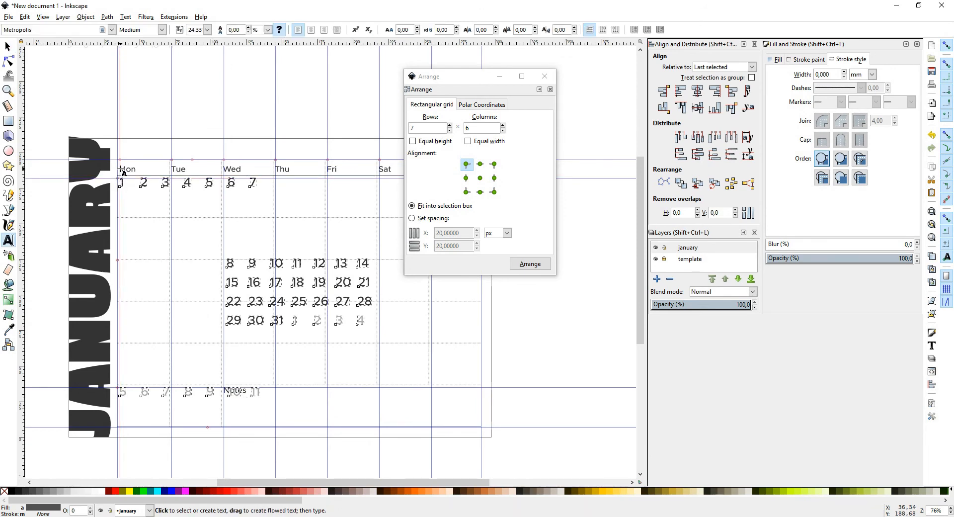
triple_click(196, 29)
type("16")
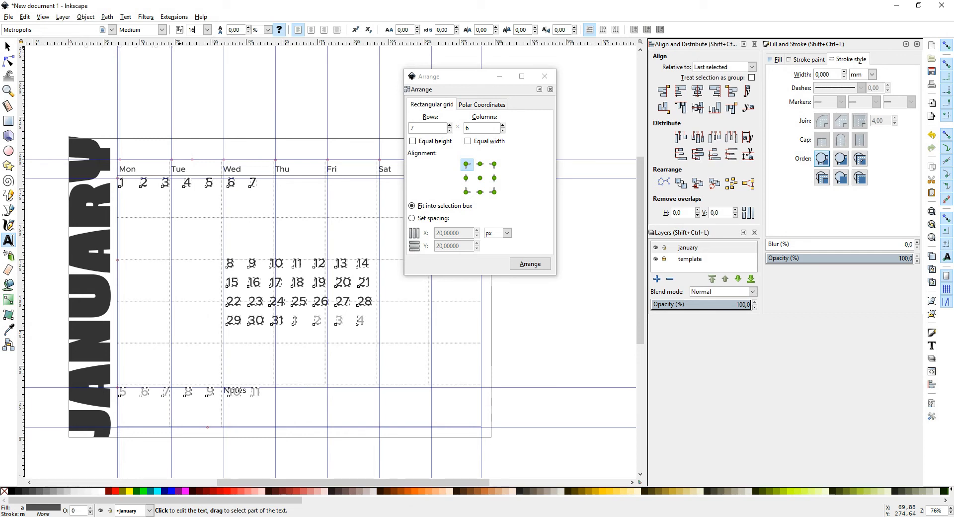
key("Return")
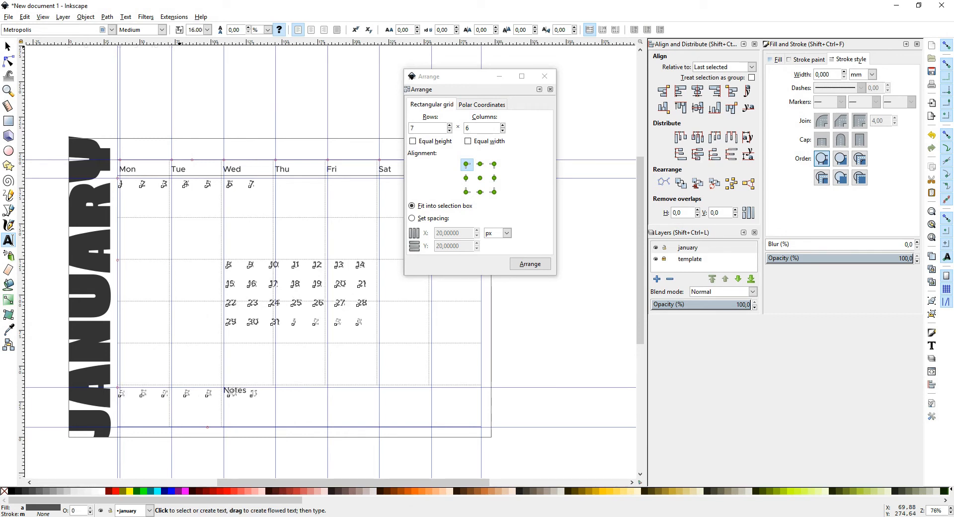
left_click(8, 47)
Step: Realign the resized 1 to 7 row with the guides in the Mon column's first cell
scroll(149, 149, "up", 3)
left_click(105, 276)
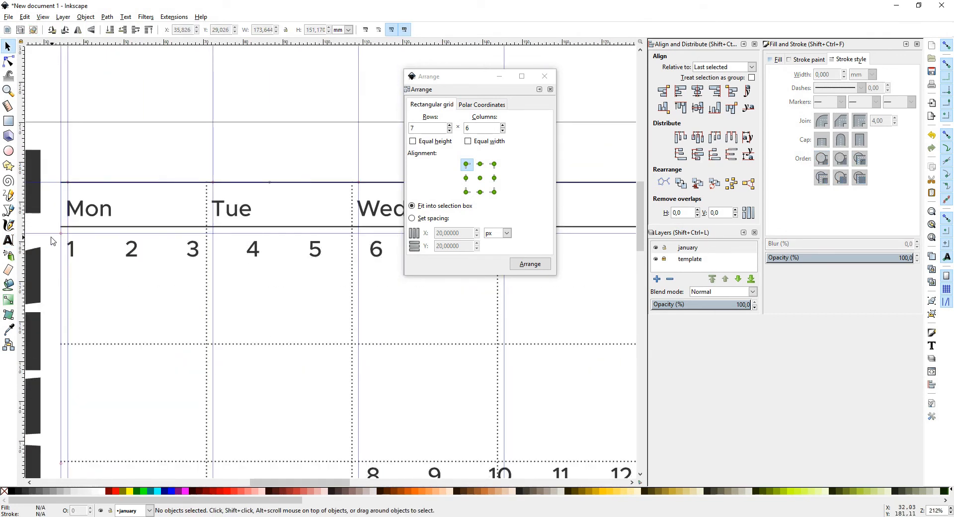
left_click_drag(558, 326, 78, 243)
scroll(78, 250, "up", 2)
scroll(127, 354, "down", 5)
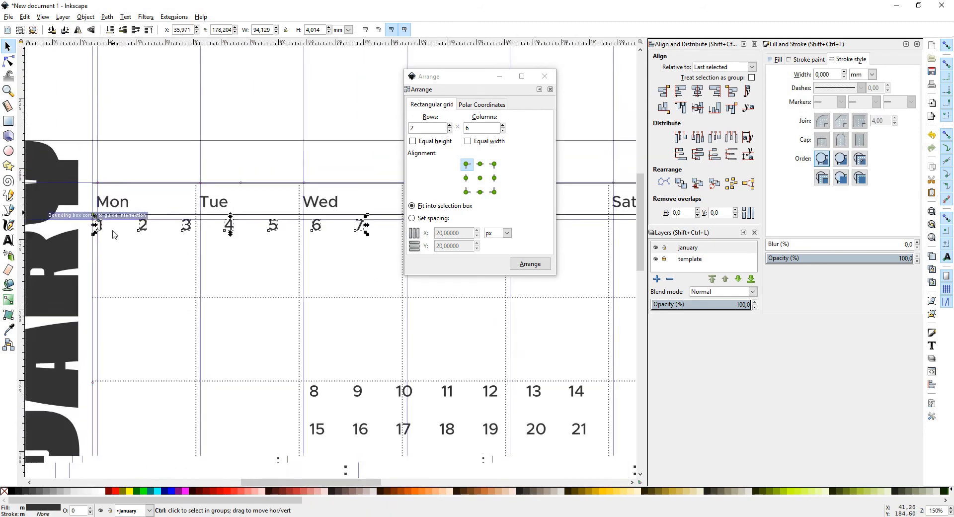
Step: Raise the resized light grey 5 to 11 row so its top meets the horizontal guide of the Notes row
scroll(126, 353, "up", 2)
left_click(64, 373)
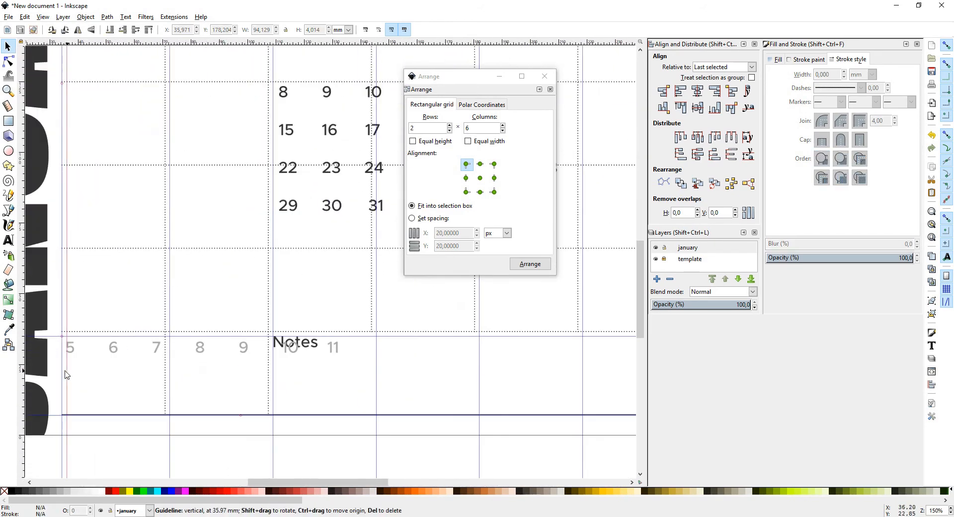
left_click_drag(405, 323, 58, 374)
scroll(68, 356, "up", 5)
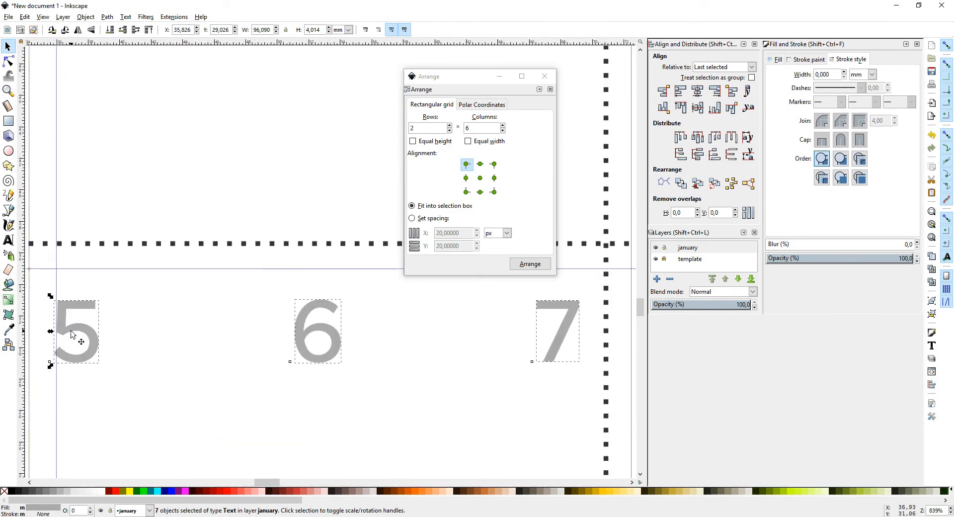
left_click_drag(72, 305, 71, 300)
left_click(131, 360)
scroll(101, 418, "down", 6)
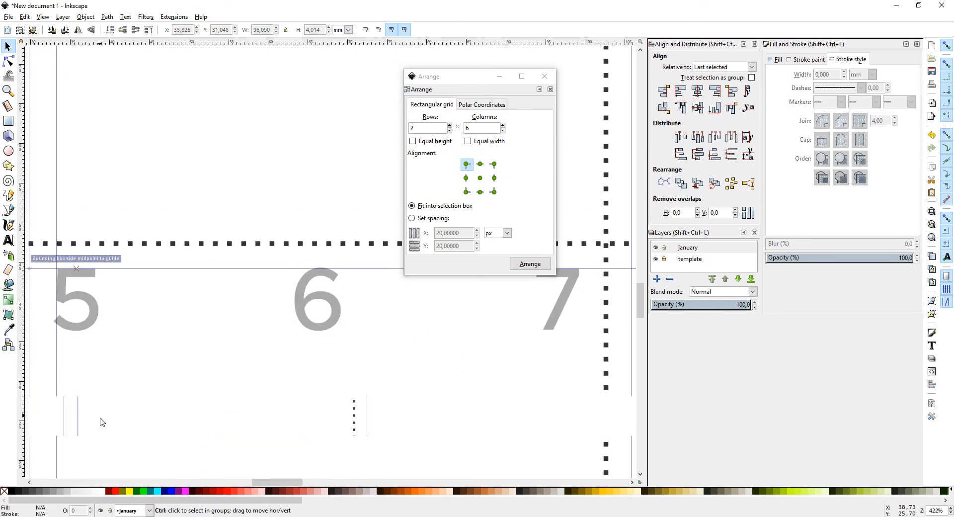
Step: Move the 22 to 28 row sideways until the left edge of 28 meets the Sun column's vertical guide
scroll(377, 347, "up", 3)
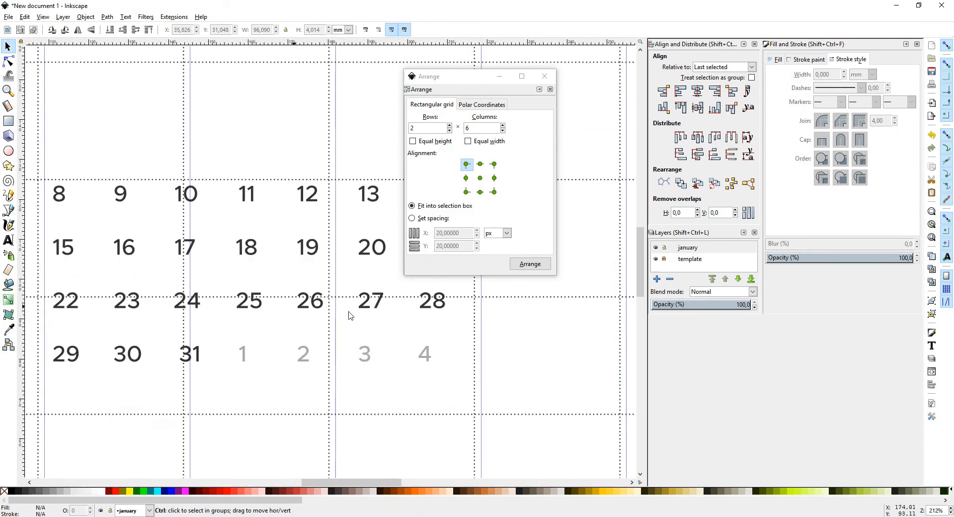
left_click_drag(323, 360, 272, 332)
scroll(326, 382, "down", 2)
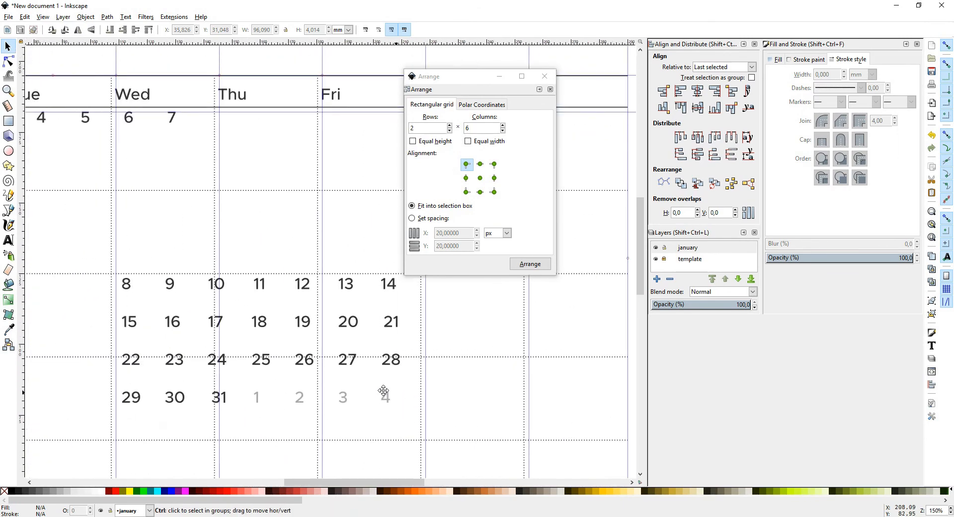
left_click_drag(85, 342, 447, 357)
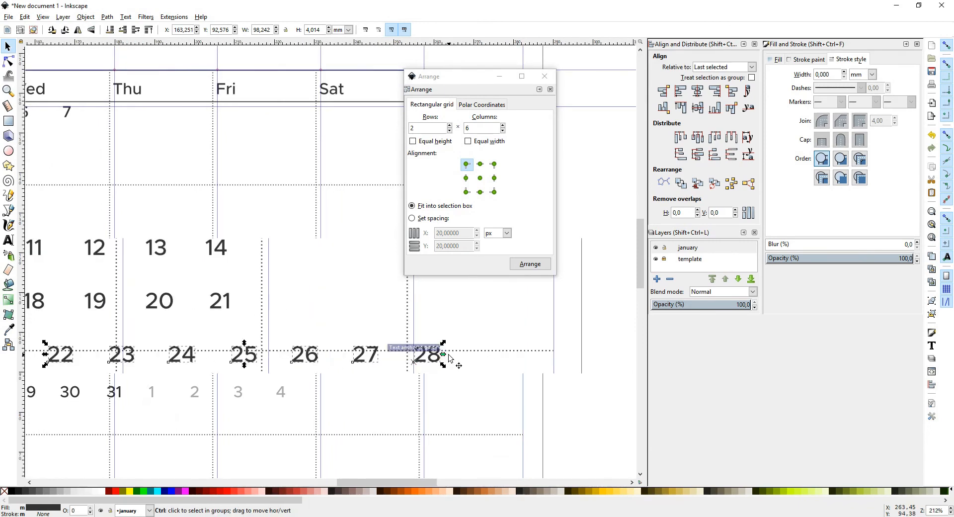
scroll(437, 359, "up", 4)
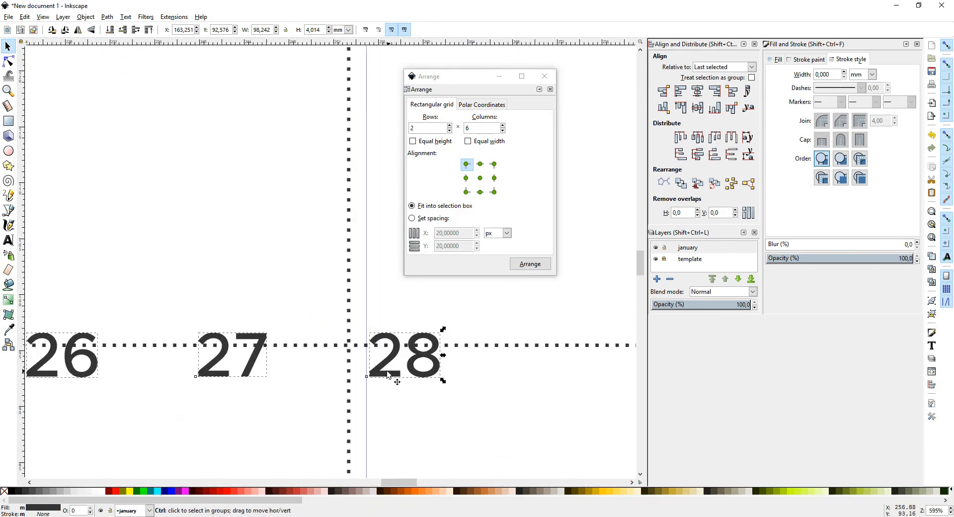
left_click_drag(386, 367, 384, 367)
scroll(375, 276, "down", 6)
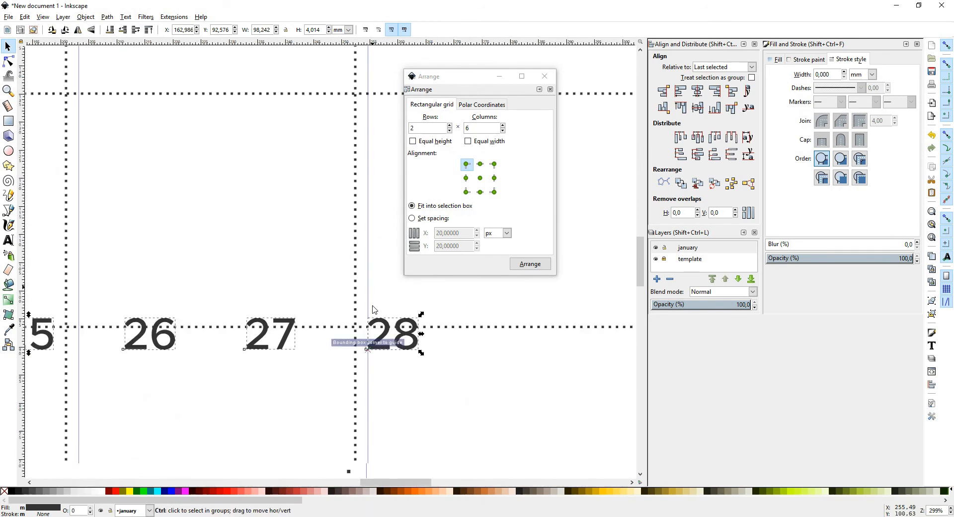
Step: Hide the guides and the template layer
scroll(265, 56, "down", 1)
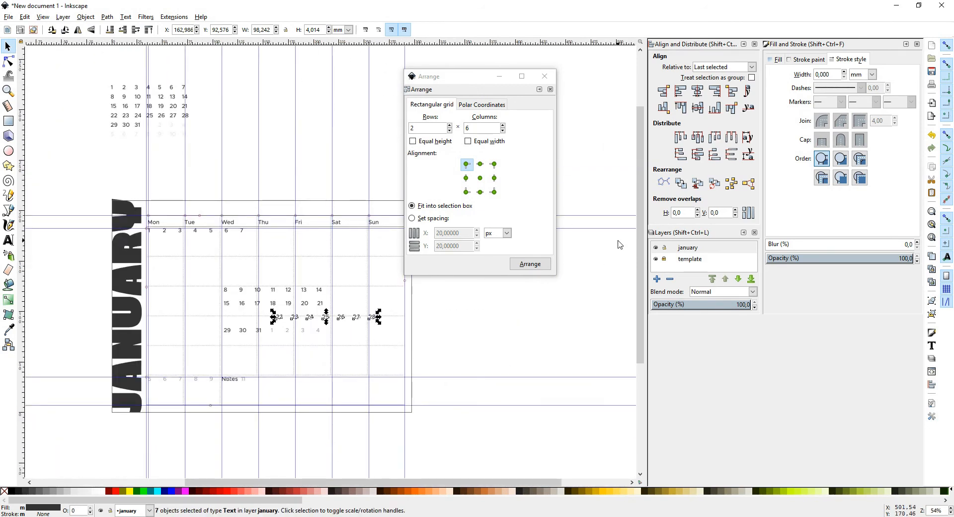
key("bar")
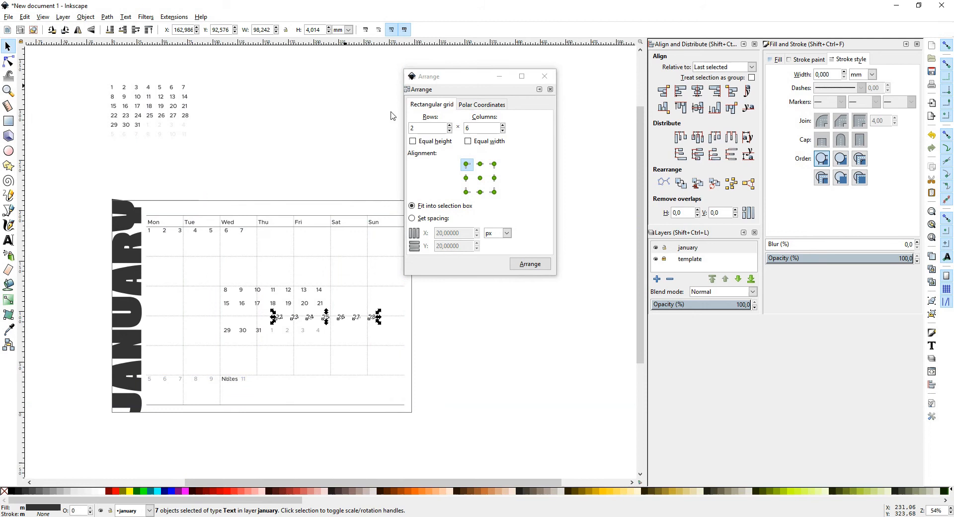
left_click(655, 259)
left_click(424, 353)
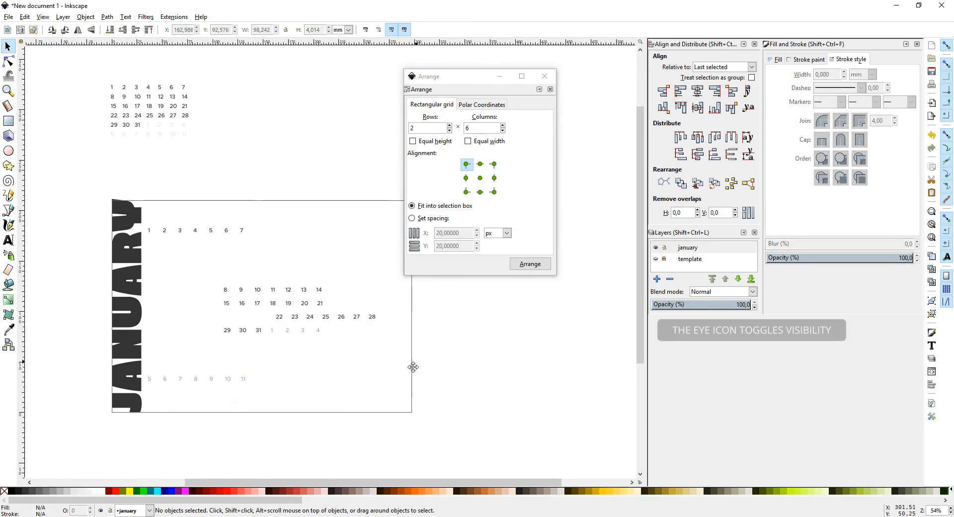
left_click_drag(413, 361, 402, 399)
left_click_drag(250, 368, 230, 352)
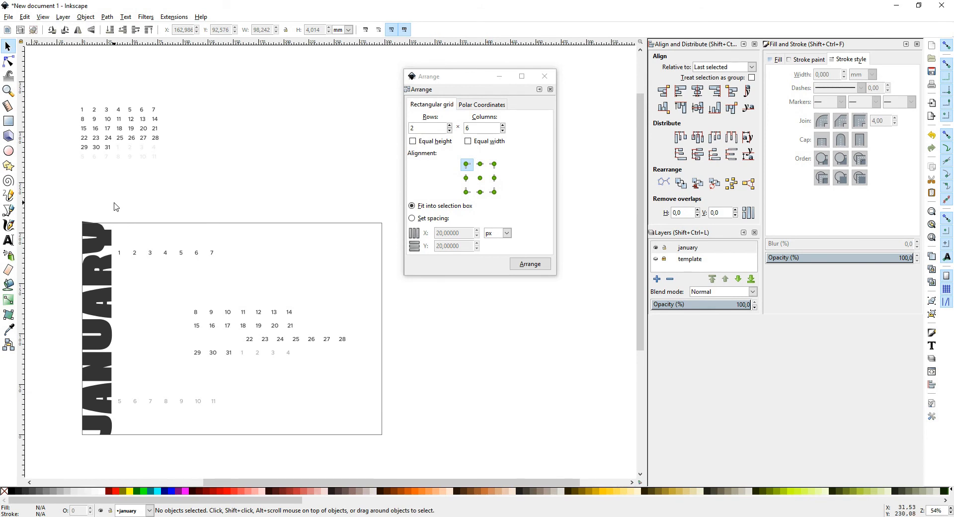
Step: Arrange all the date numbers on the page into a grid of 6 rows and 7 columns fitted into the selection box
left_click_drag(114, 207, 450, 420)
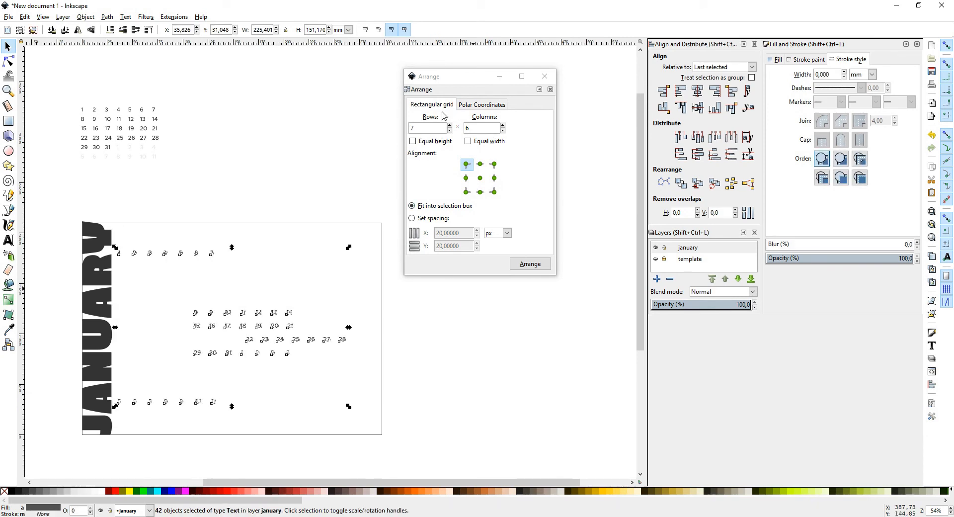
left_click(407, 128)
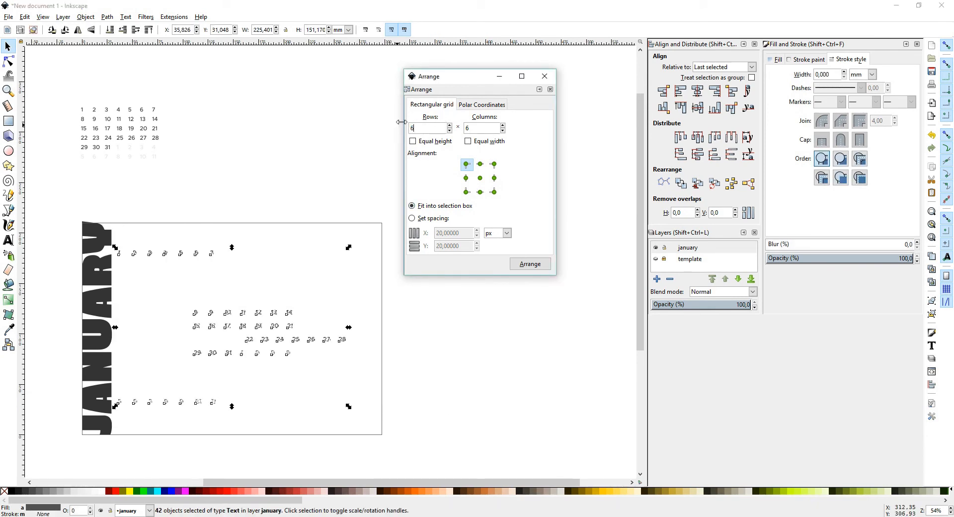
type("6")
left_click(423, 218)
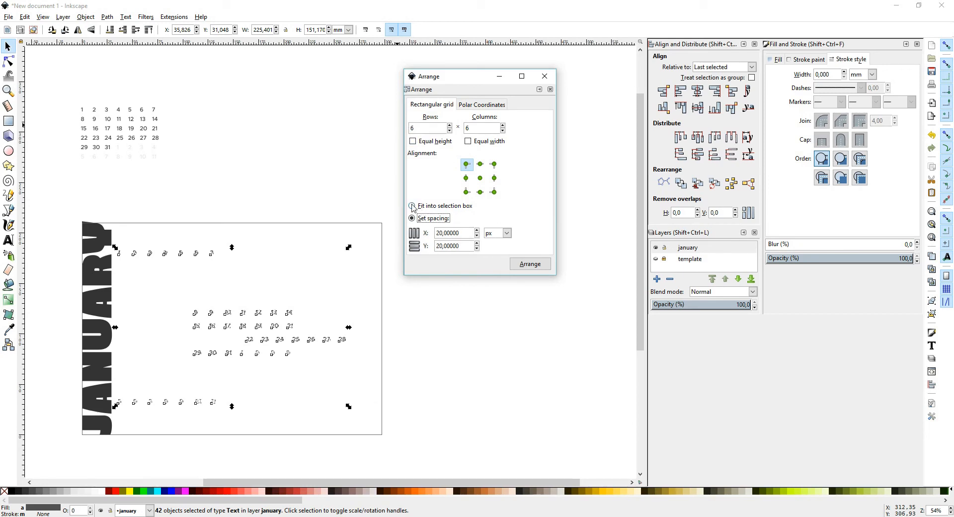
left_click(413, 207)
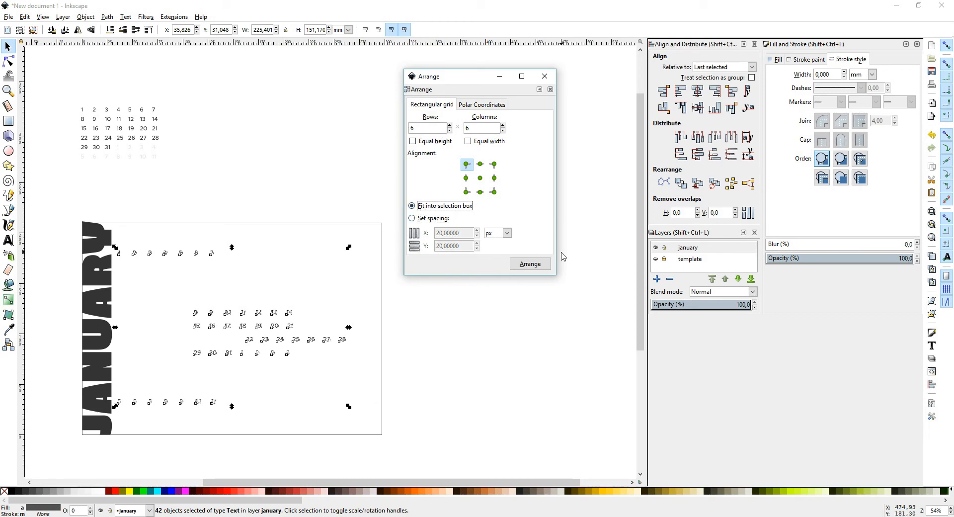
left_click(533, 268)
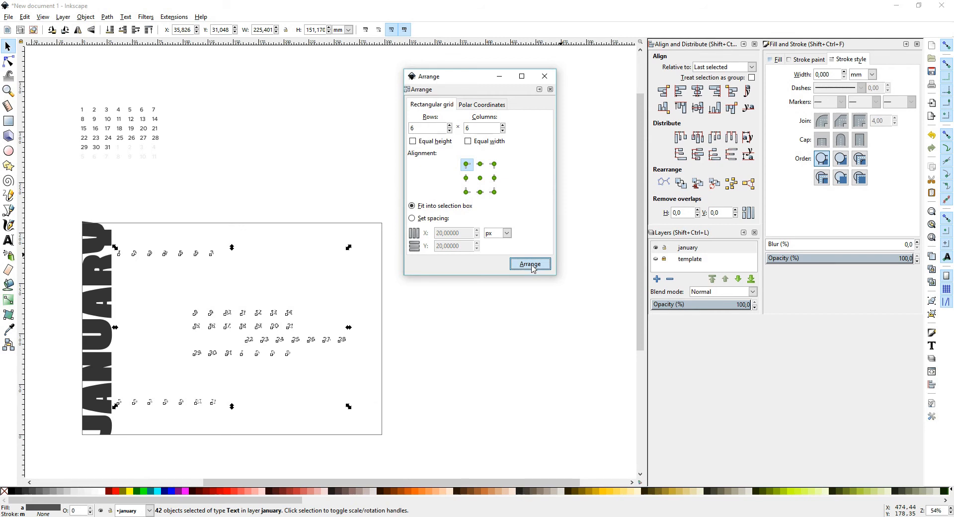
left_click(509, 344)
Step: Show the template layer and delete the light grey dates 7 to 11 from the Notes row
left_click_drag(243, 406, 229, 382)
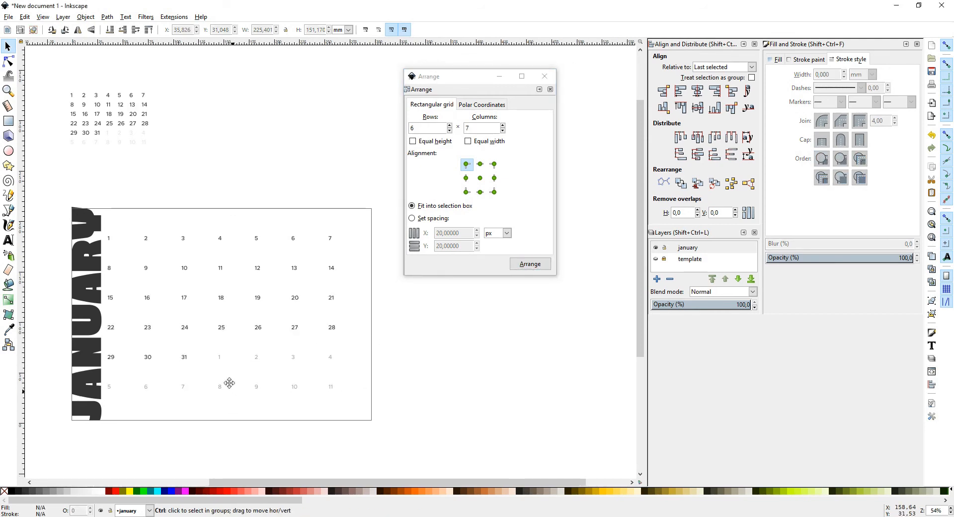
scroll(229, 382, "up", 1, "ctrl")
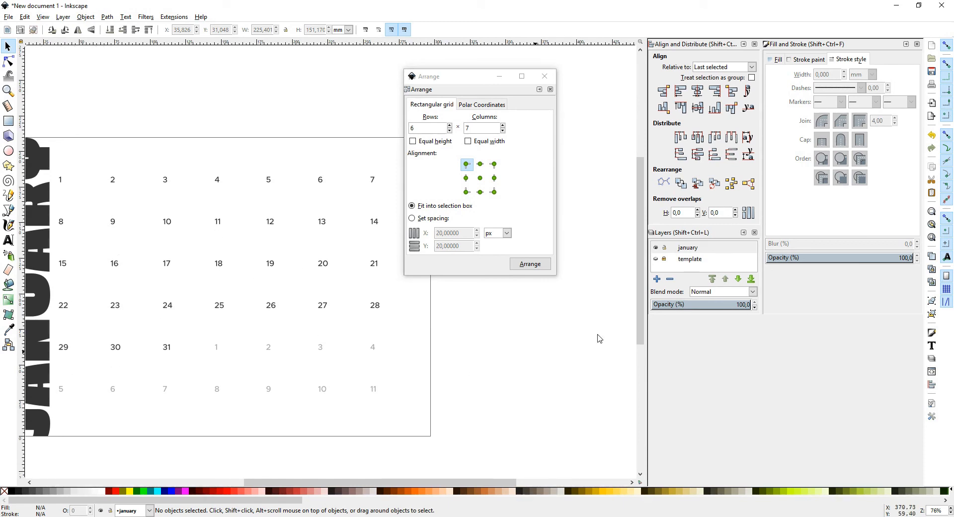
left_click(655, 259)
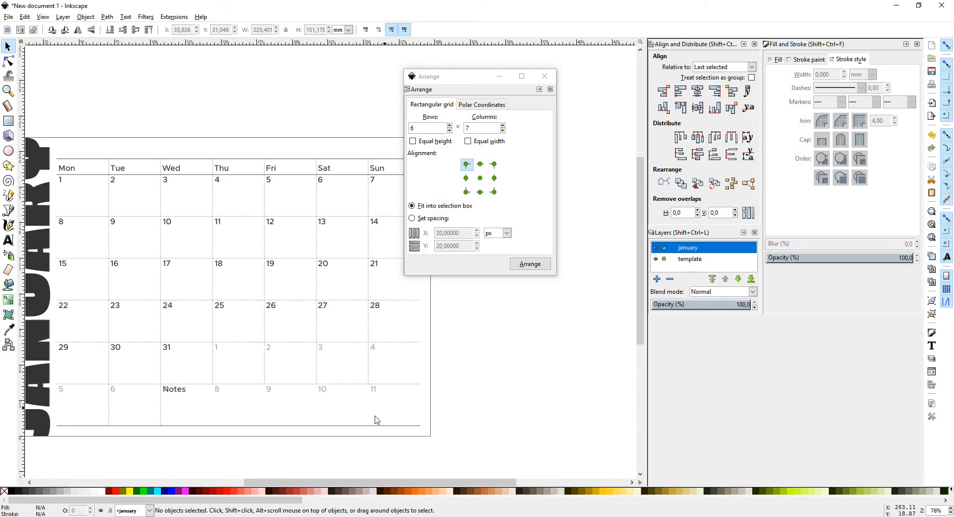
left_click_drag(403, 410, 160, 386)
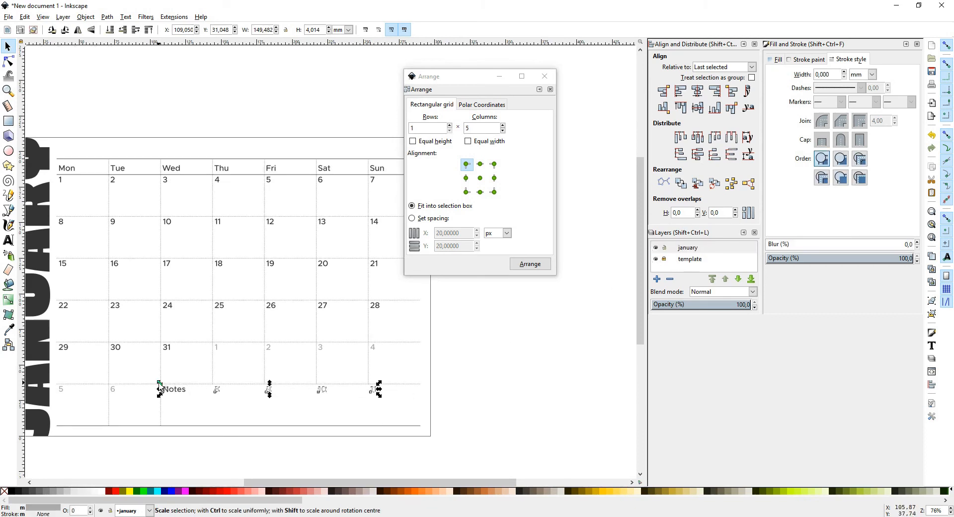
key("Delete")
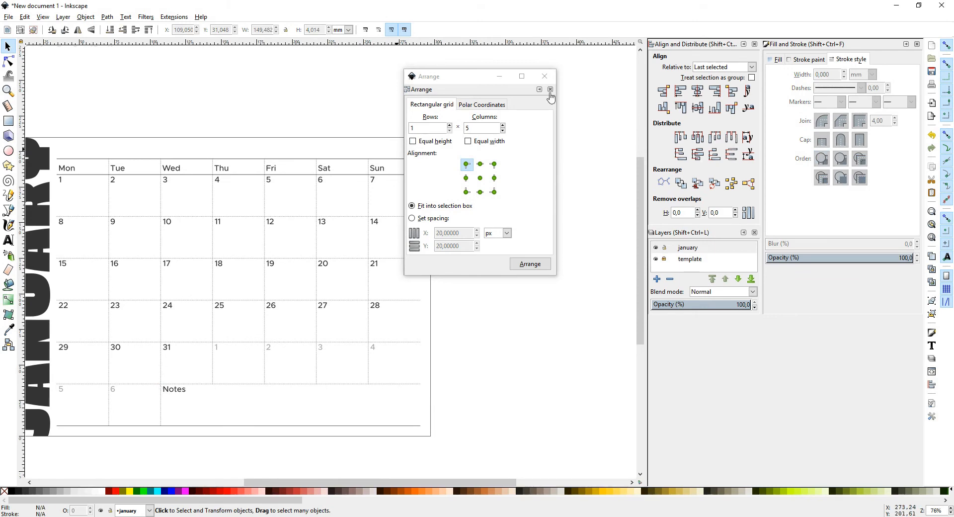
left_click(545, 76)
left_click_drag(159, 273, 228, 249)
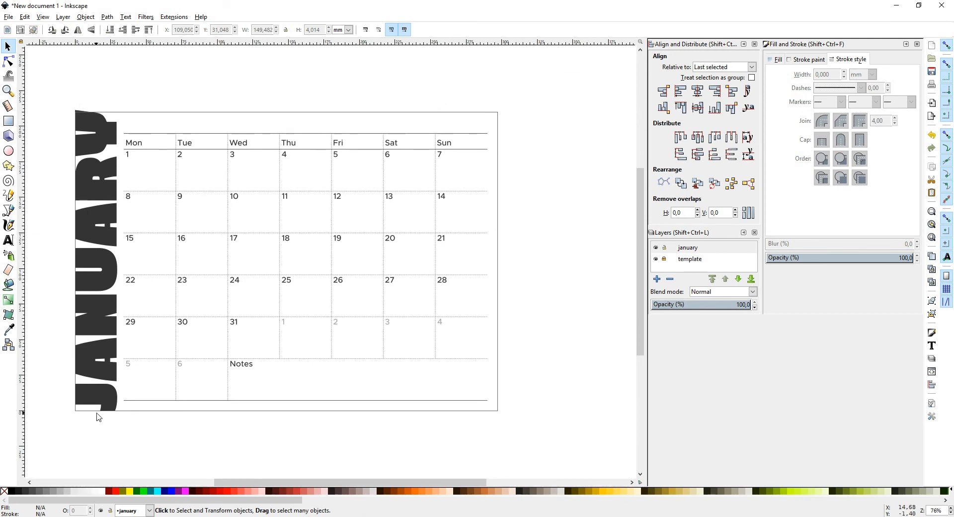
Step: Check the default import resolution in the bitmap preferences
left_click(24, 17)
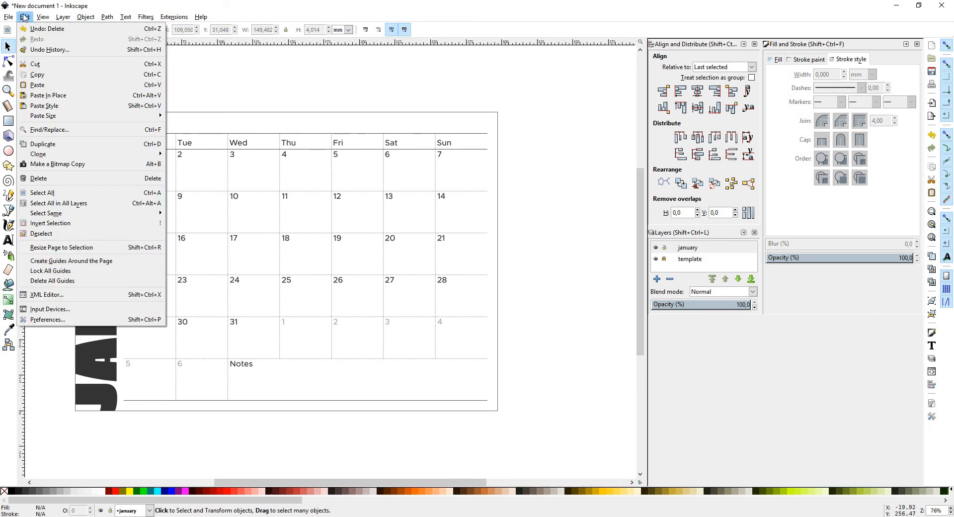
left_click(68, 323)
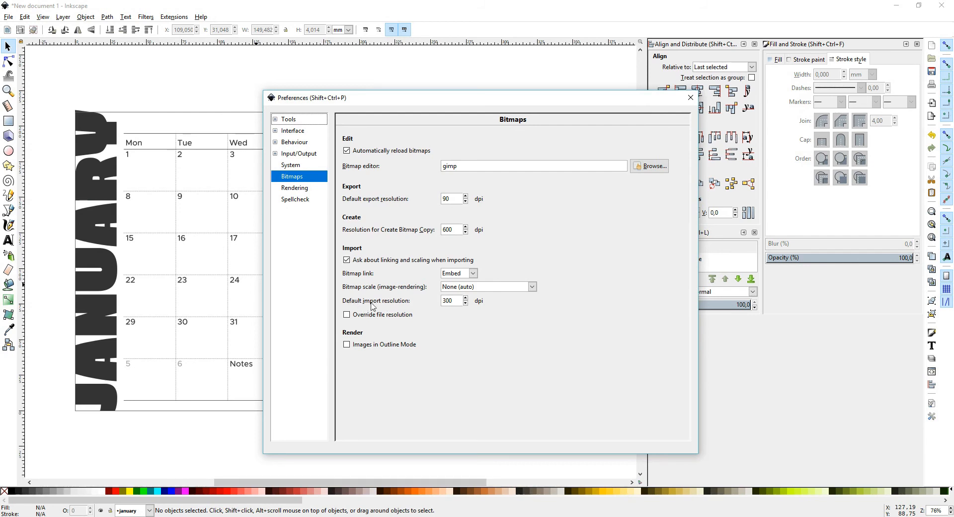
double_click(454, 302)
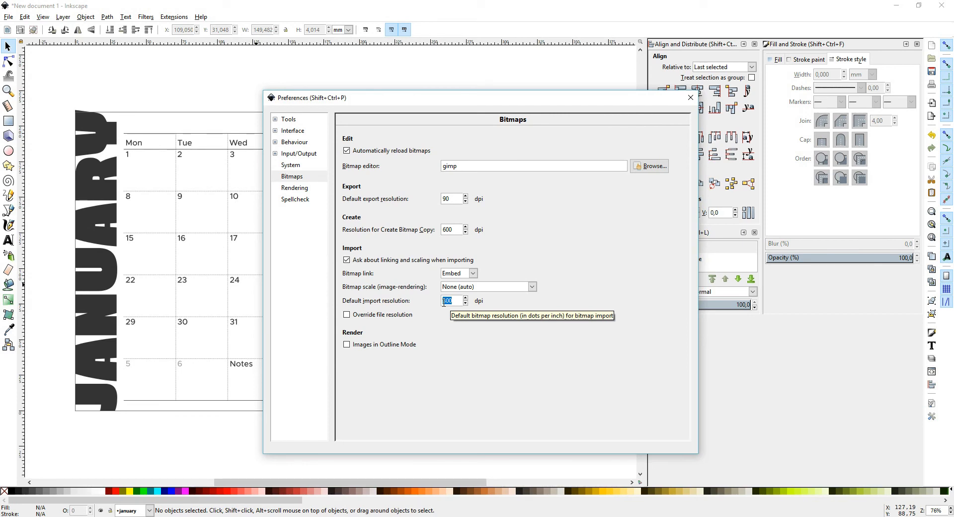
left_click(690, 98)
Step: Import a JPEG from the Background images folder, embedded, with its DPI taken from the file
key("alt+Tab")
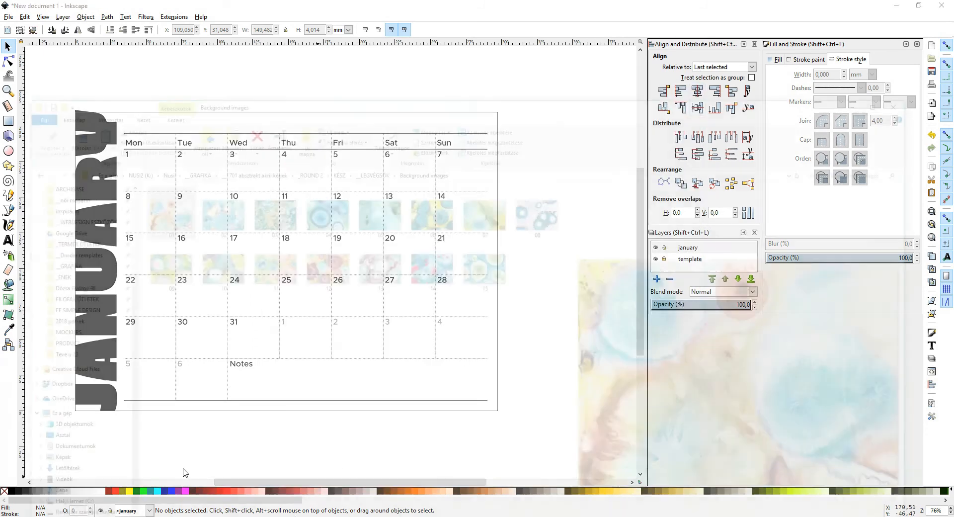
left_click_drag(156, 124, 314, 293)
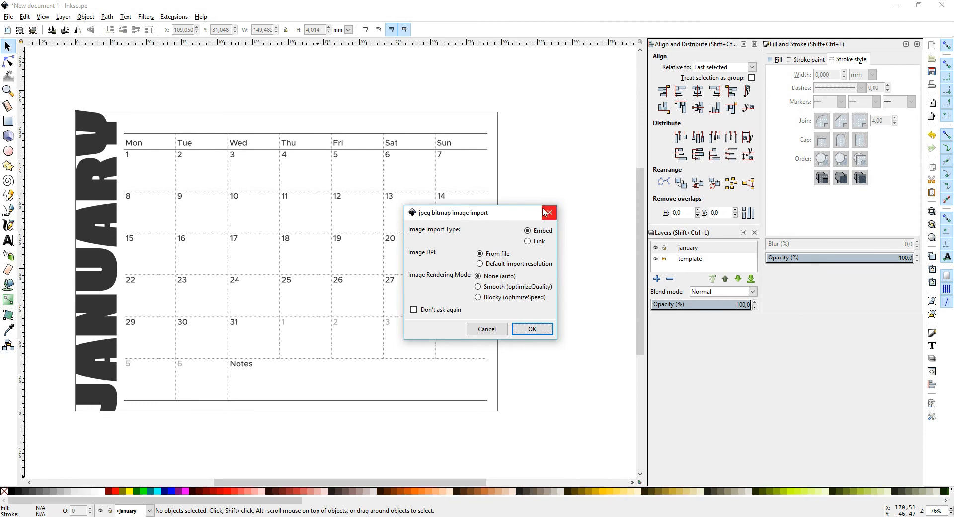
left_click(531, 330)
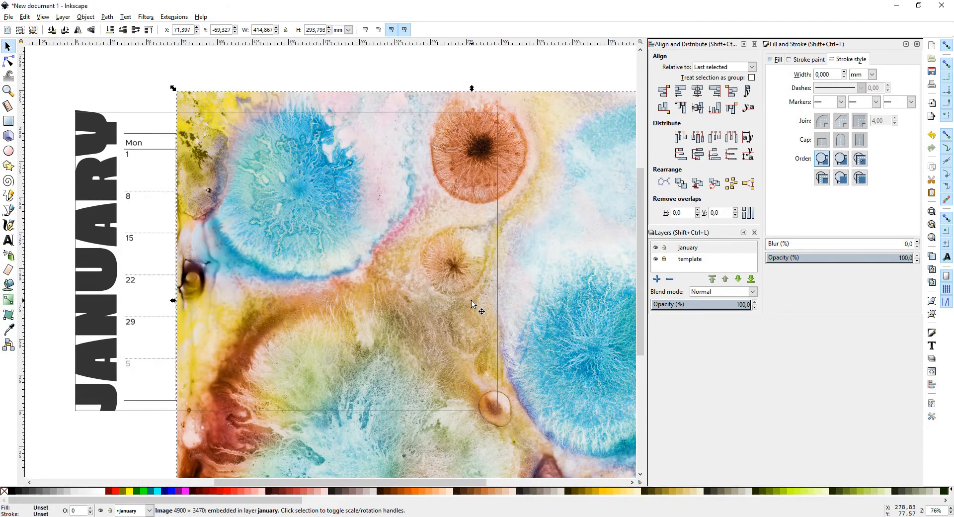
Step: Move the imported image over the whole page and lower it to the bottom of the january layer
left_click_drag(578, 335, 381, 329)
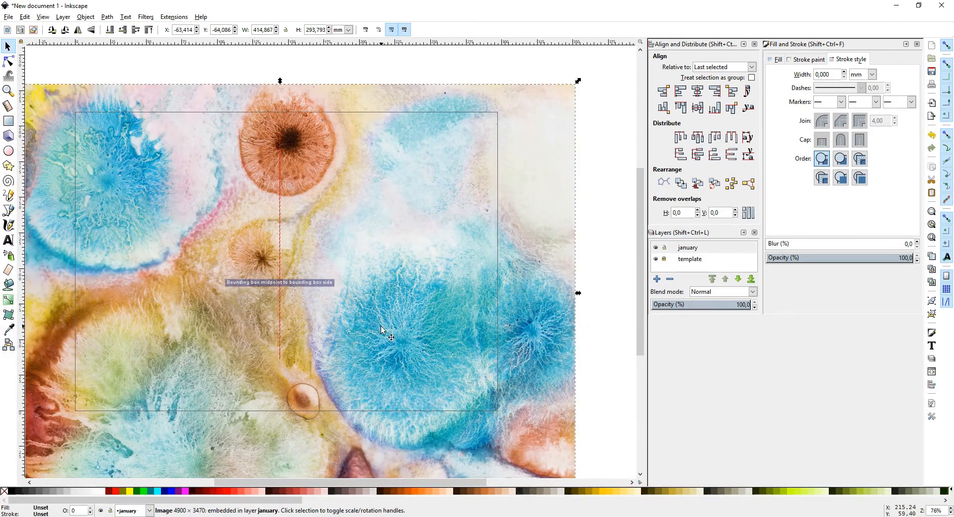
left_click(111, 31)
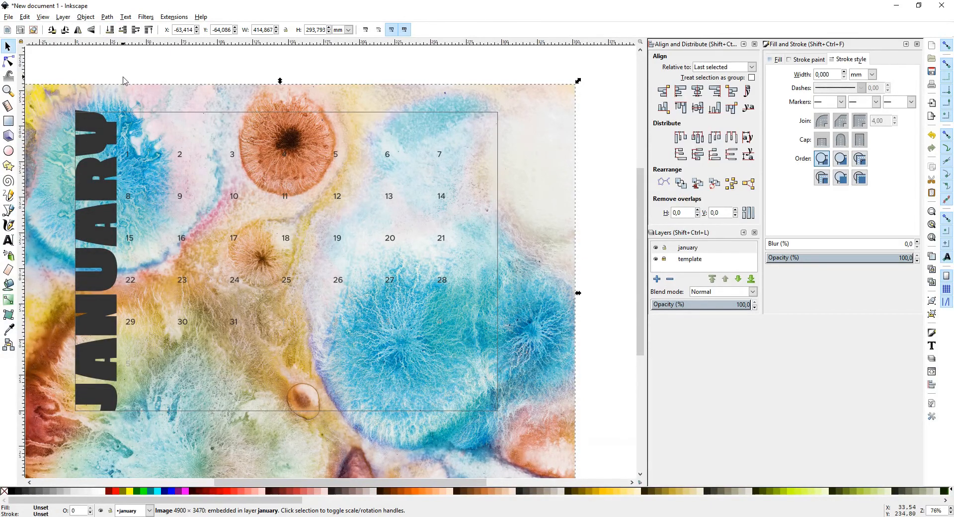
left_click_drag(117, 101, 229, 88)
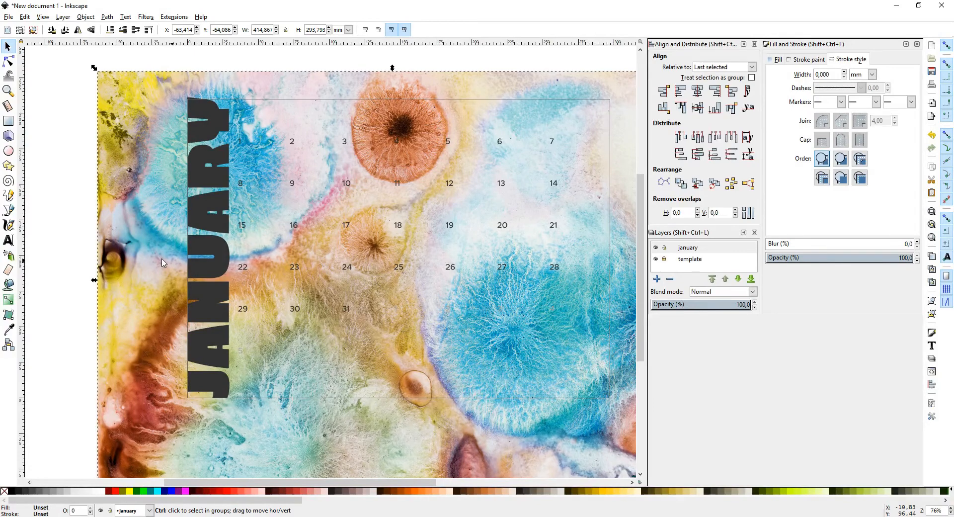
Step: Group the background image on its own and clip the group with the vertical JANUARY text
key("ctrl+g")
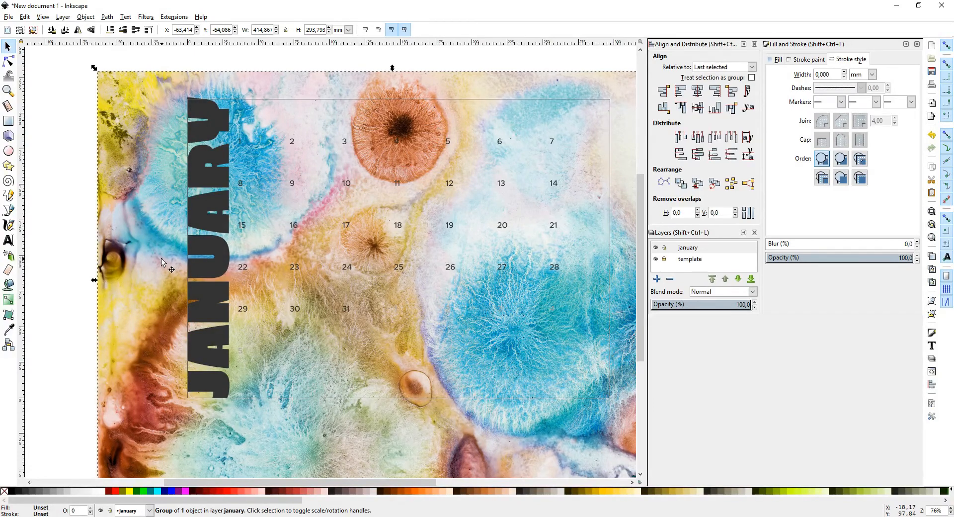
left_click(219, 380, "shift")
right_click(219, 380)
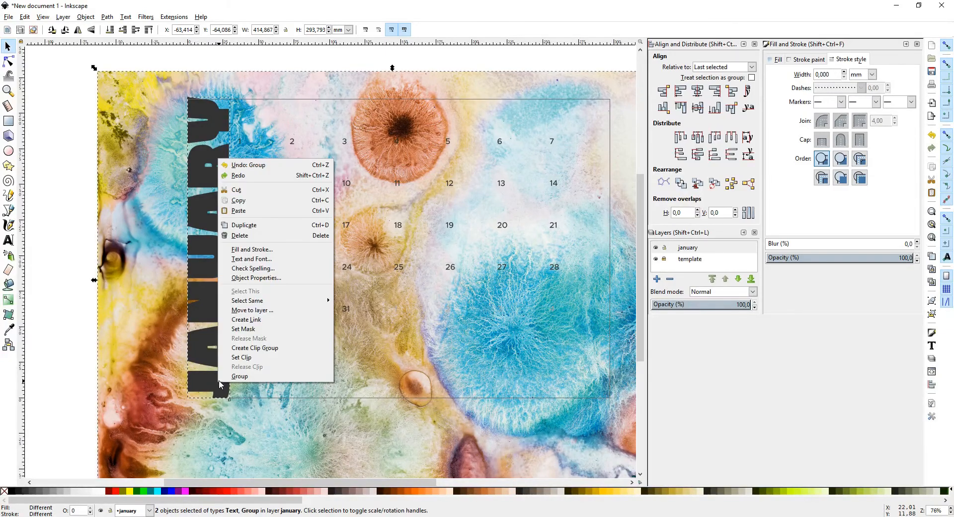
left_click(252, 357)
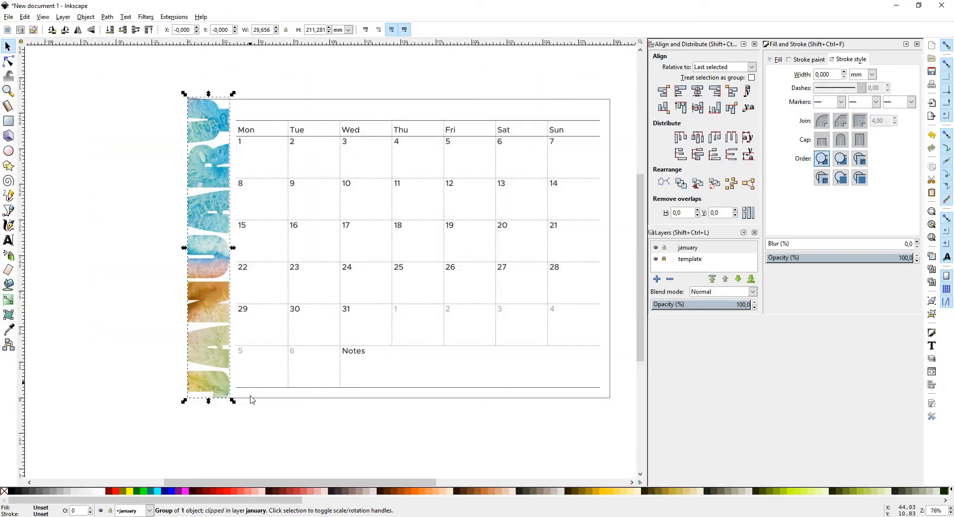
left_click(245, 417)
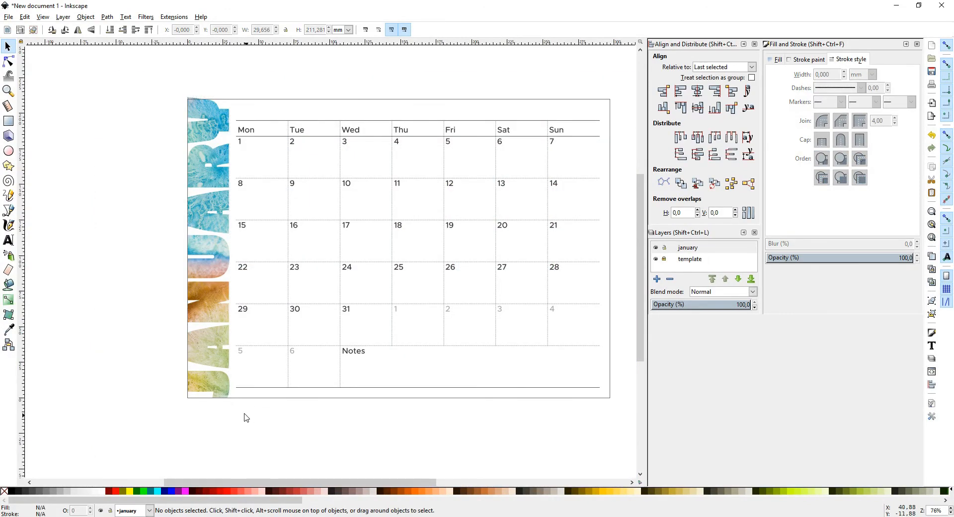
Step: Enter the clipped JANUARY group, reposition its image to about X -92 mm, Y -40 mm, and return to the parent layer
left_click(219, 383)
right_click(218, 383)
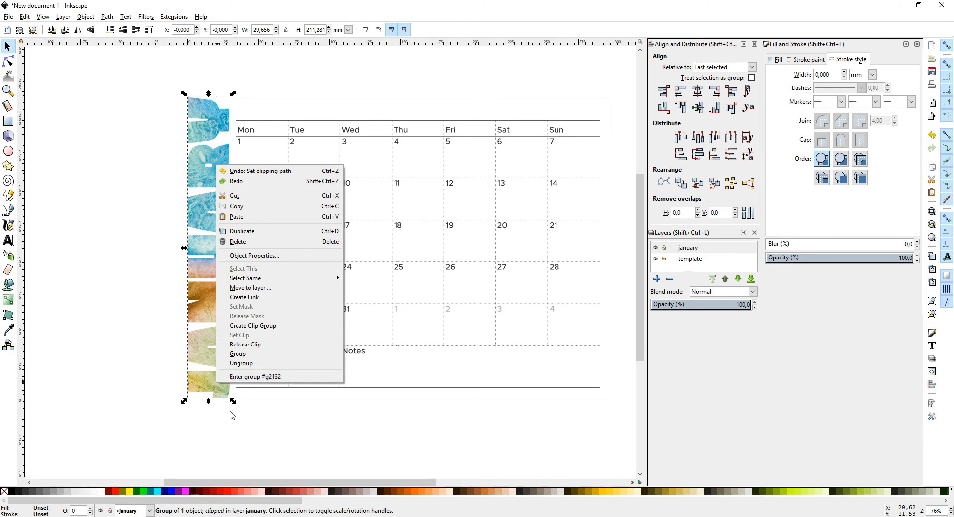
left_click(231, 379)
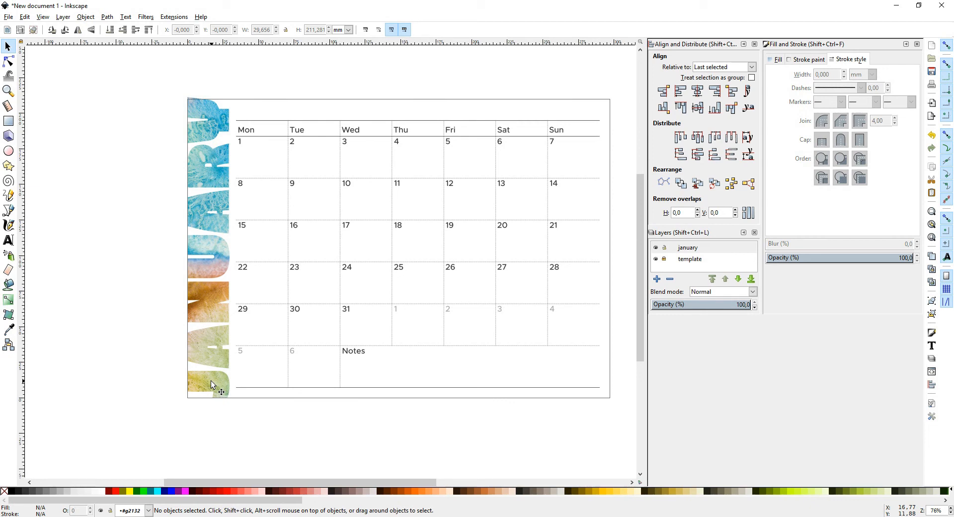
left_click(211, 381)
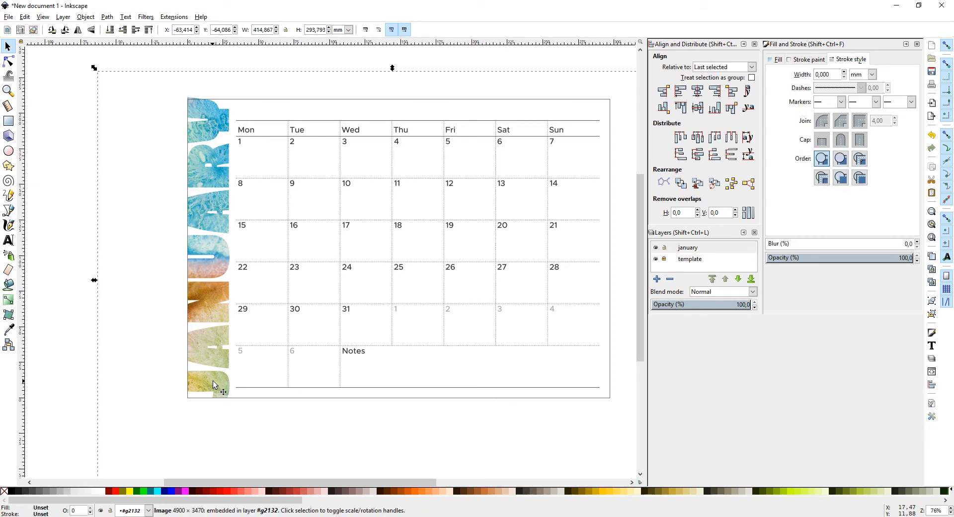
left_click_drag(222, 381, 161, 352)
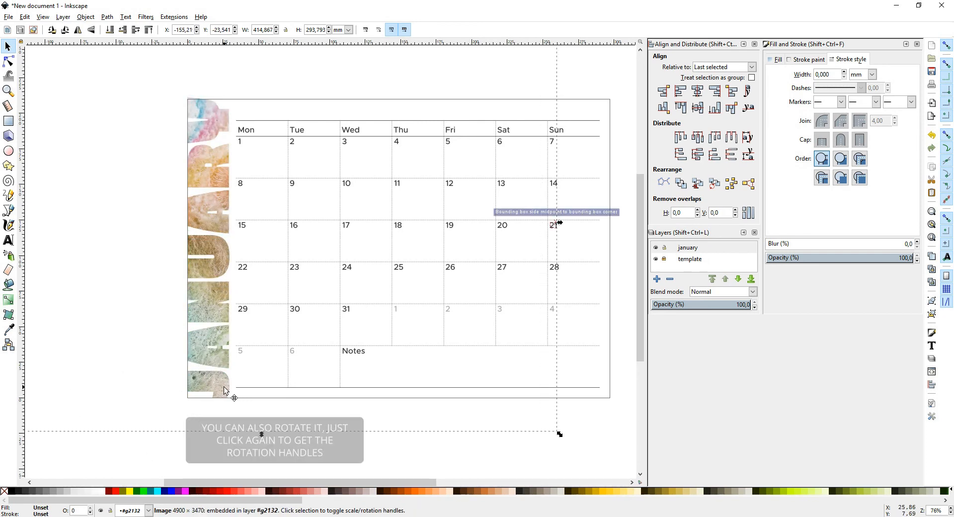
left_click_drag(222, 386, 148, 383)
left_click_drag(110, 409, 312, 412)
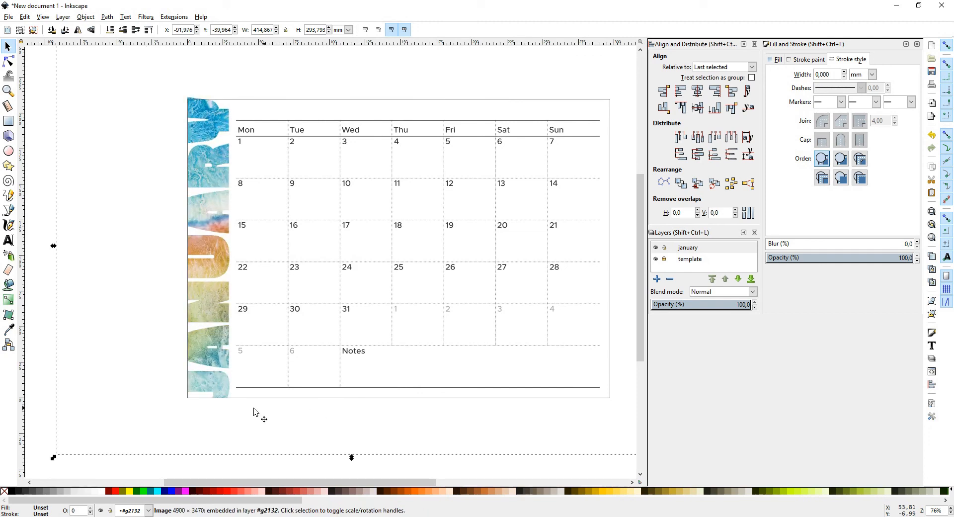
right_click(213, 384)
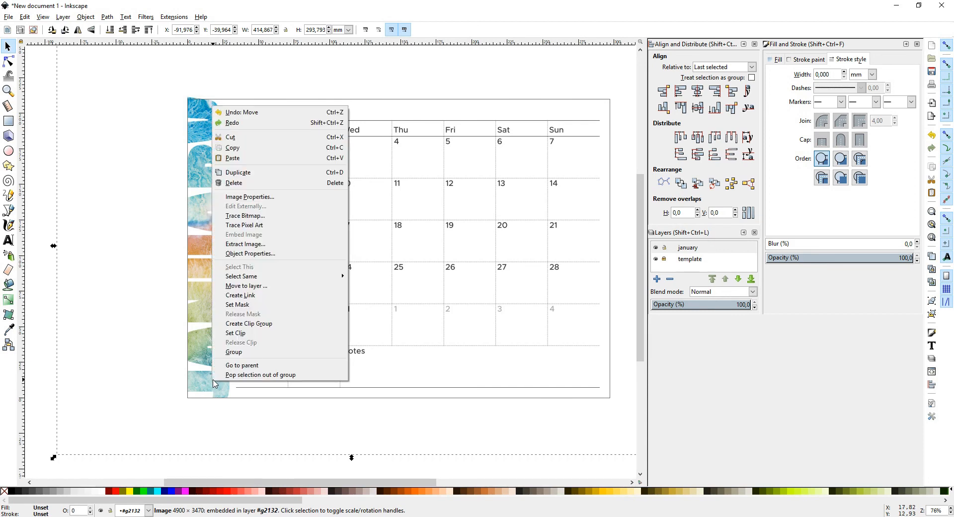
left_click(243, 365)
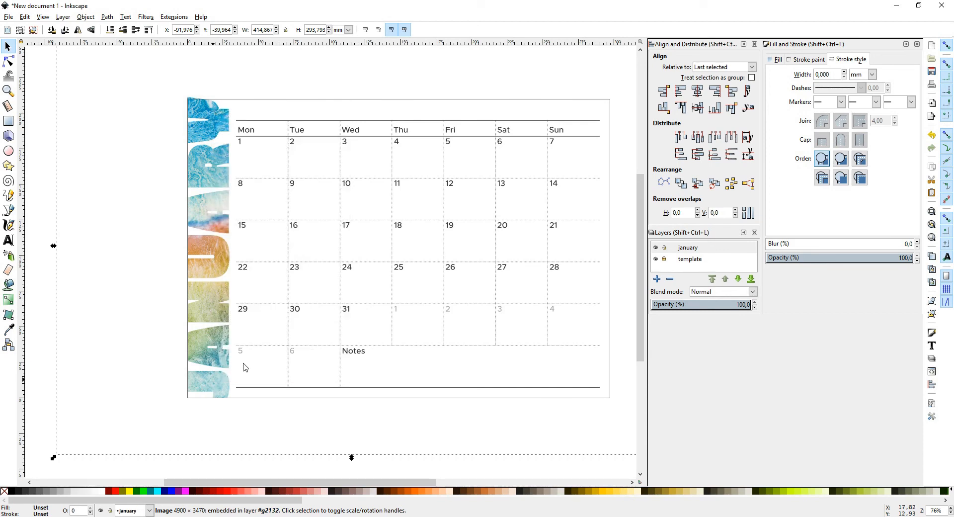
left_click(108, 471)
left_click_drag(297, 402, 195, 436)
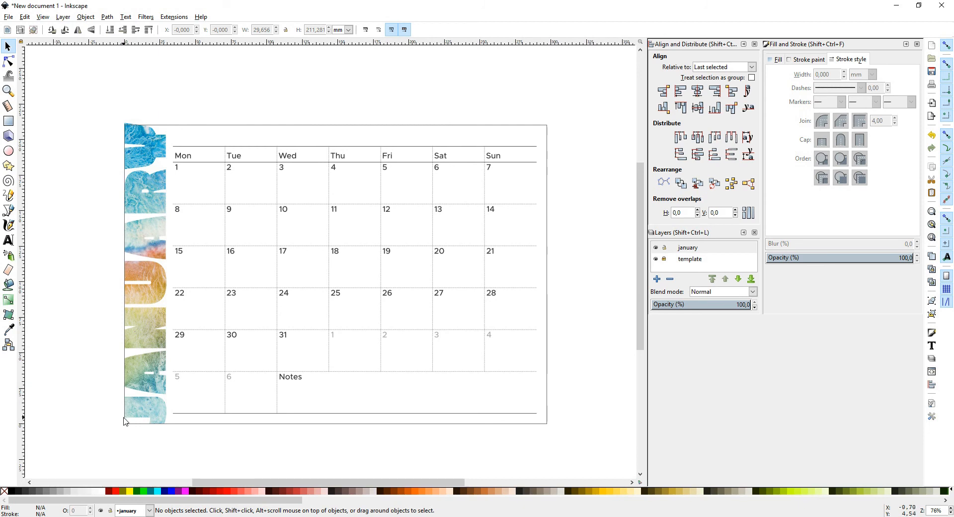
Step: Select the clipped JANUARY group and check the bitmap copy resolution in the Bitmaps preferences
left_click_drag(125, 421, 184, 418)
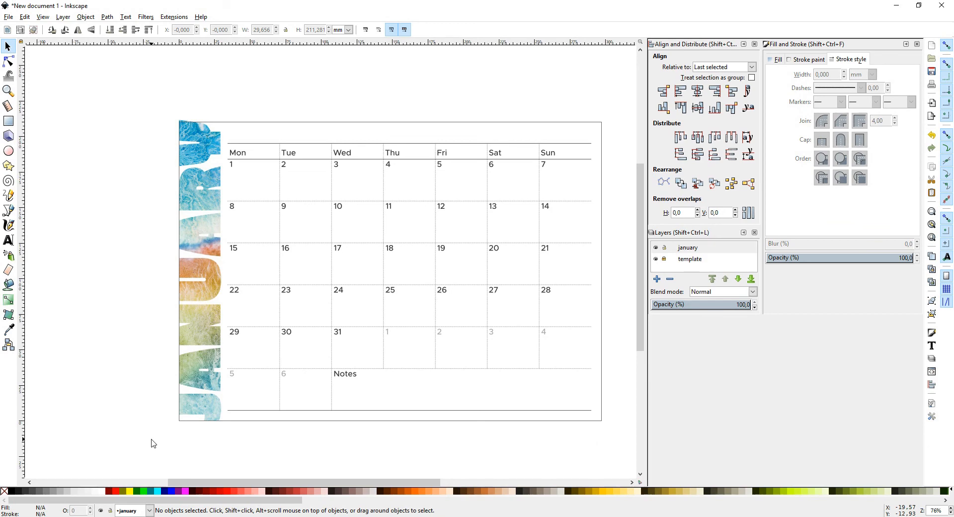
scroll(208, 434, "up", 4, "ctrl")
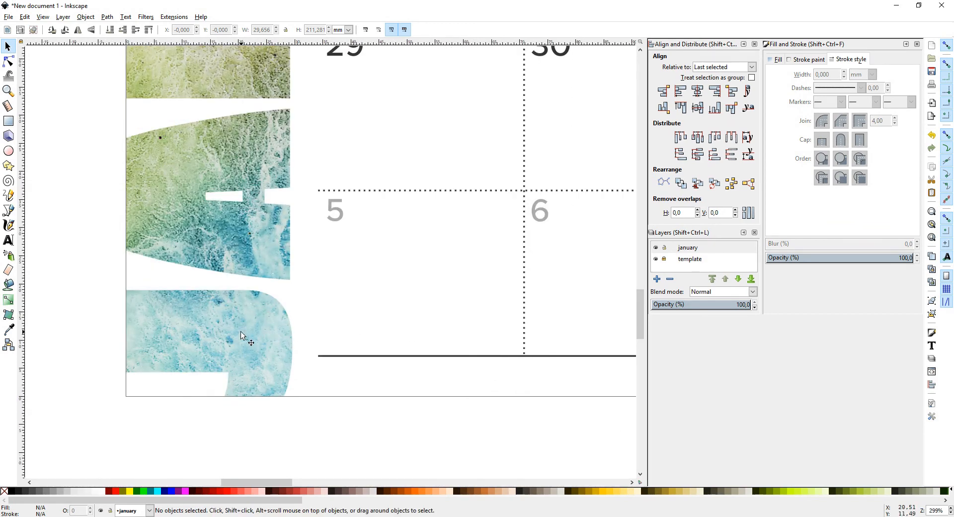
left_click(241, 331)
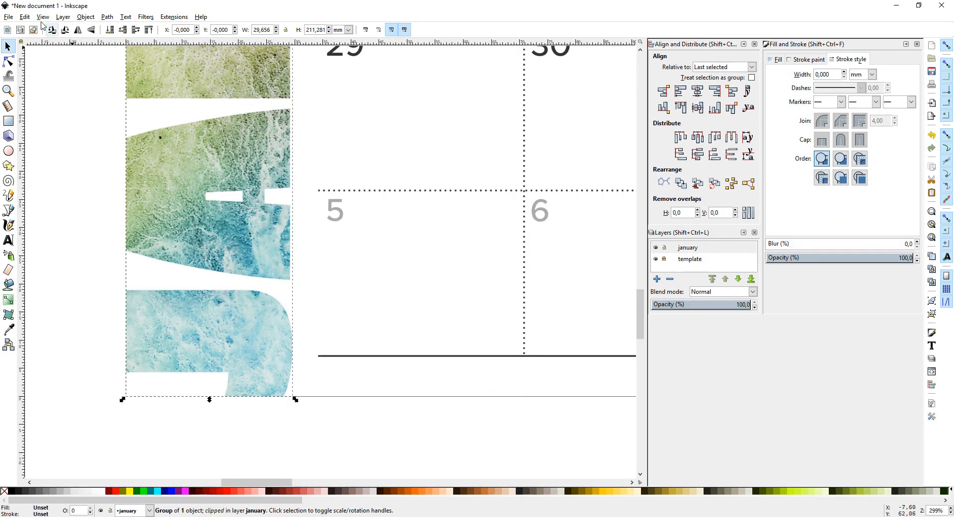
left_click(25, 16)
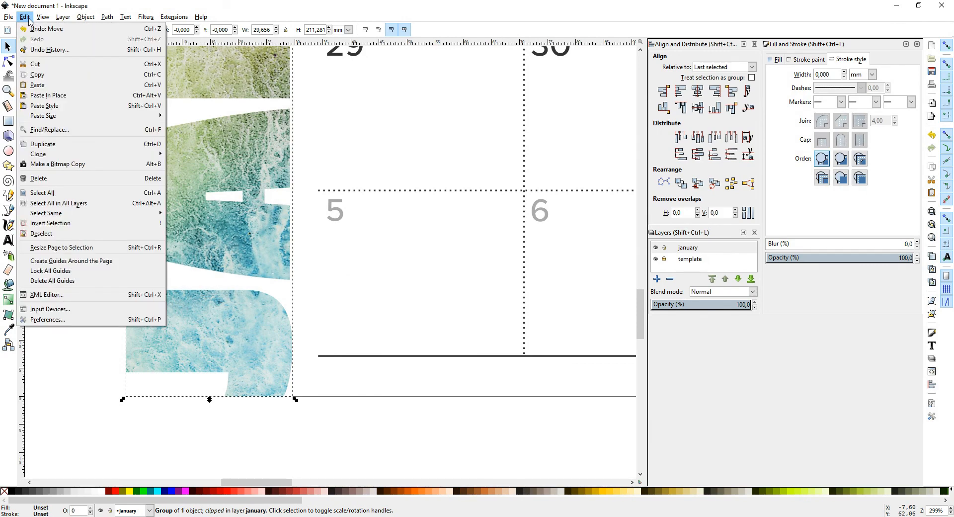
left_click(56, 320)
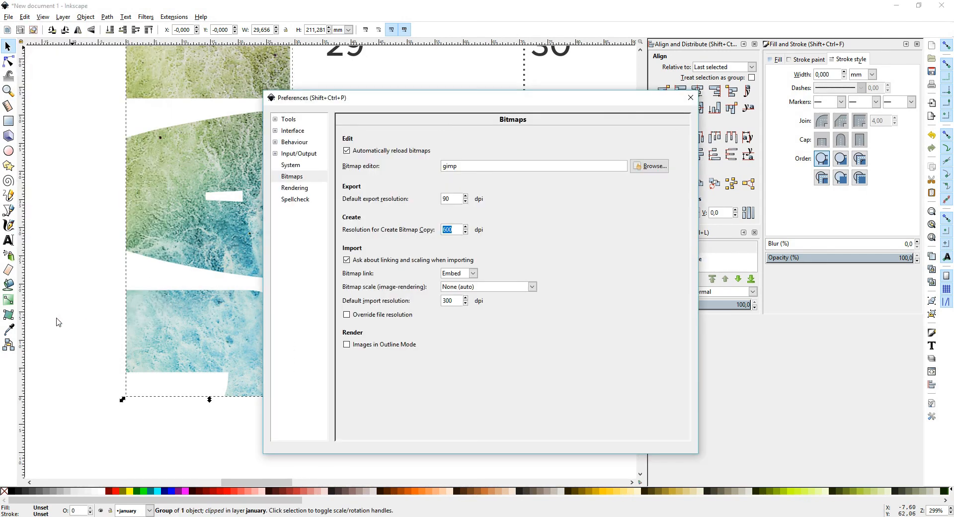
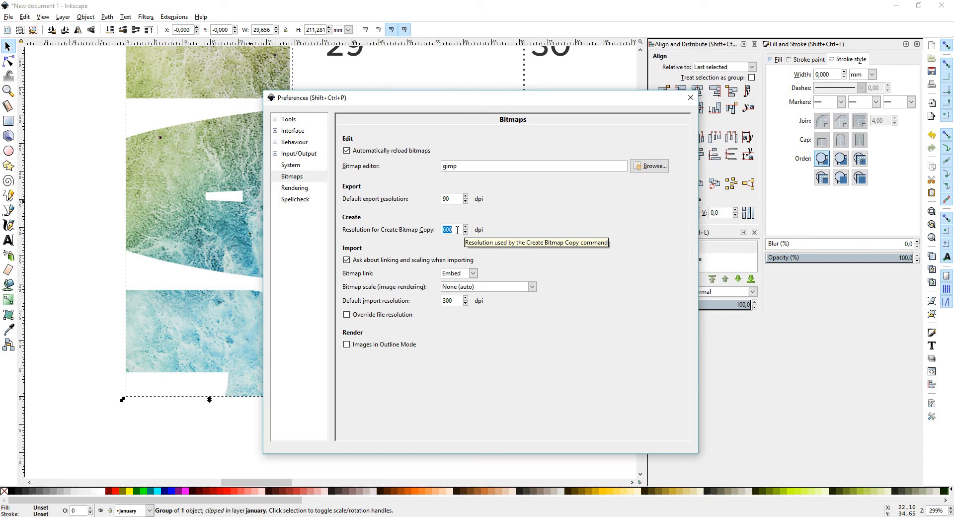
left_click(694, 98)
Step: Make a bitmap copy of the clipped JANUARY group and inspect the edges of its lettering
scroll(424, 362, "up", 2)
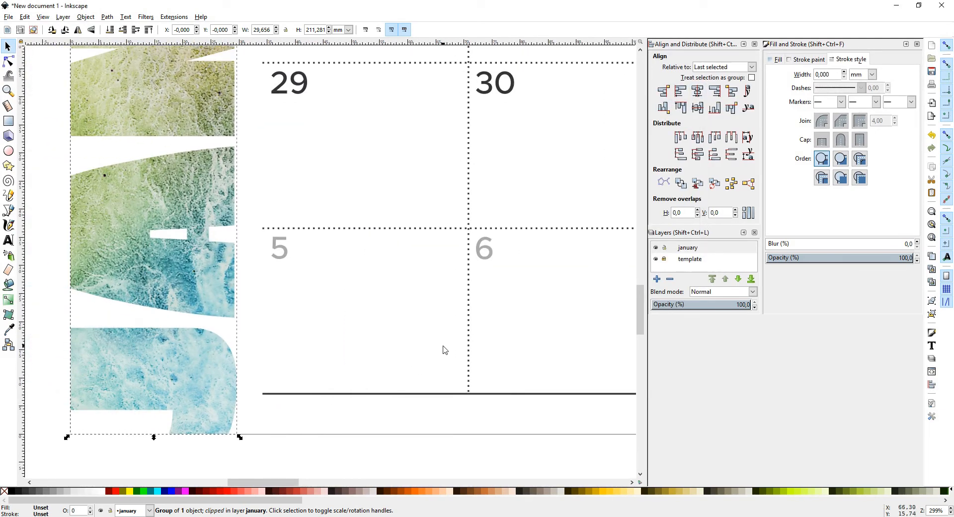
scroll(260, 366, "down", 1)
scroll(300, 358, "left", 3)
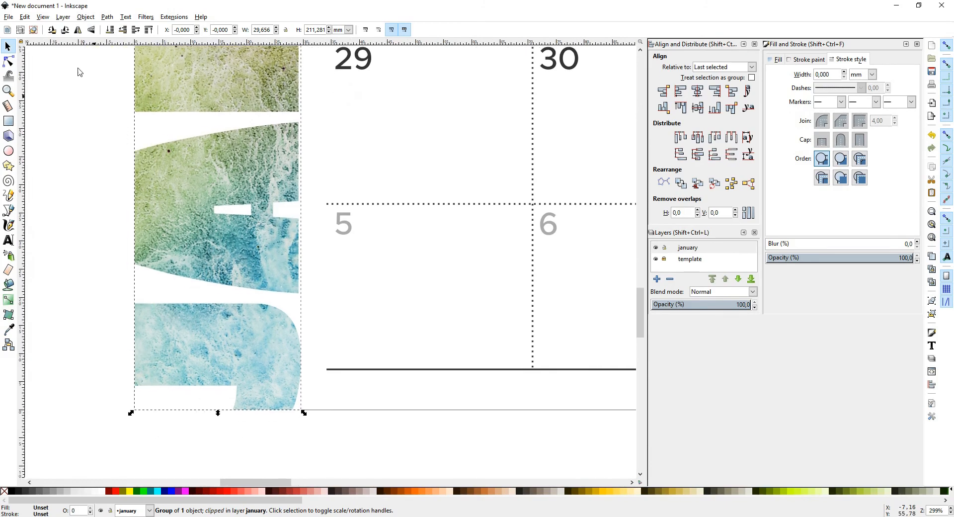
left_click(25, 16)
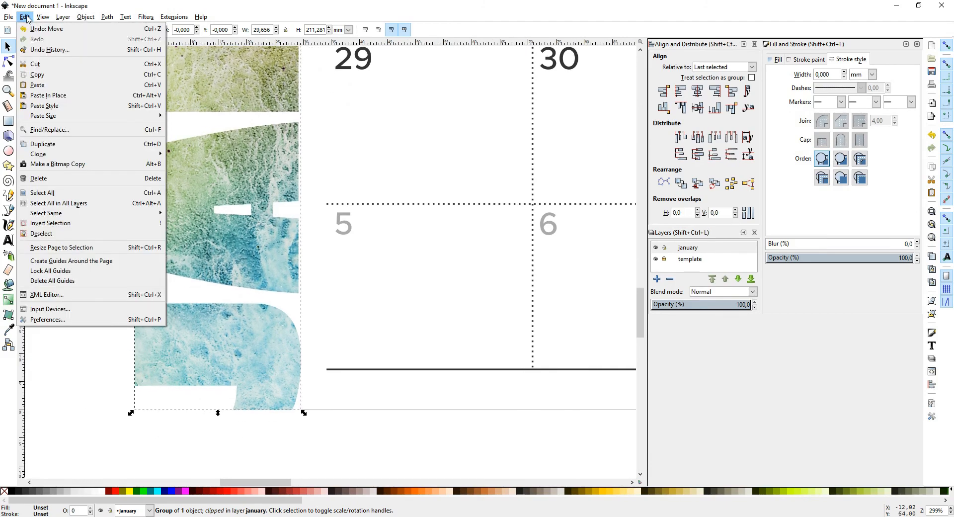
left_click(69, 167)
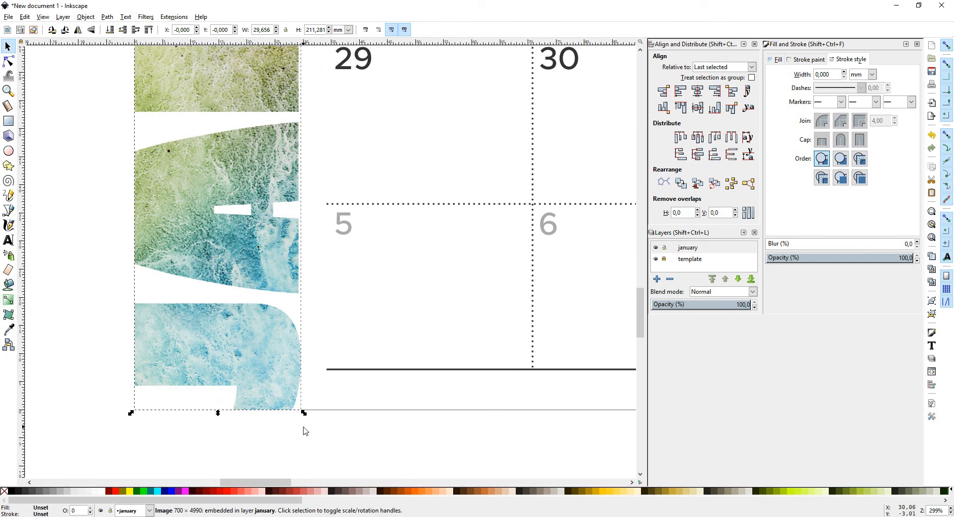
scroll(247, 267, "up", 5)
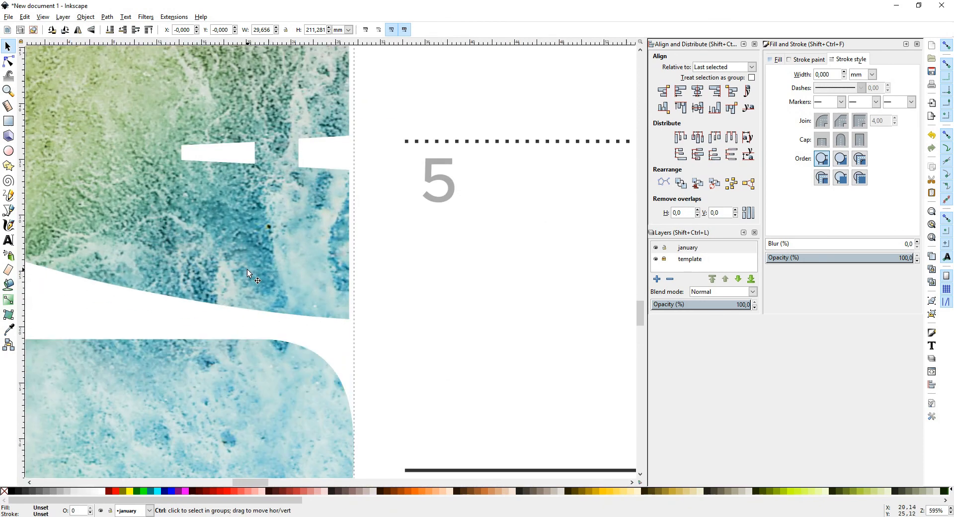
scroll(247, 300, "up", 4)
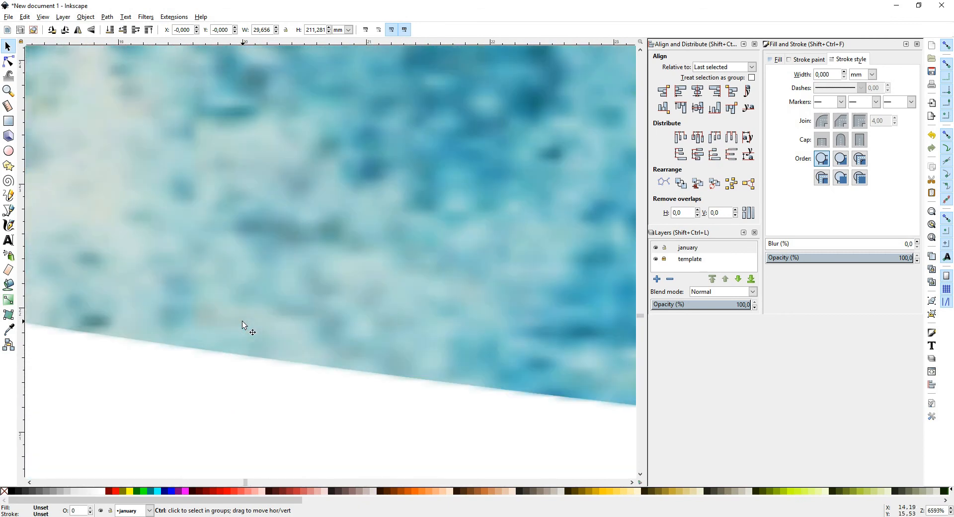
scroll(242, 321, "down", 8)
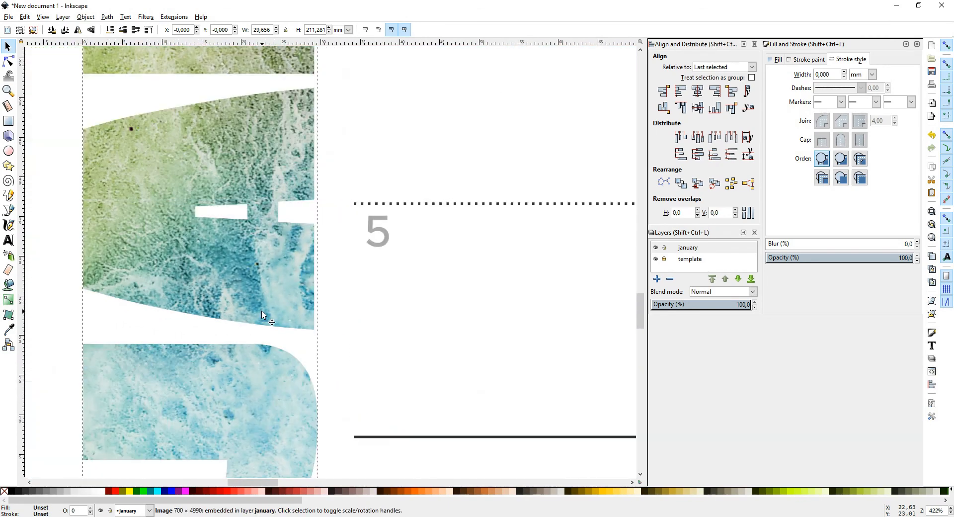
Step: Shift the bitmap copy sideways to about X -10.6 mm and compare it with the clipped original underneath
key("shift")
key("shift+Left")
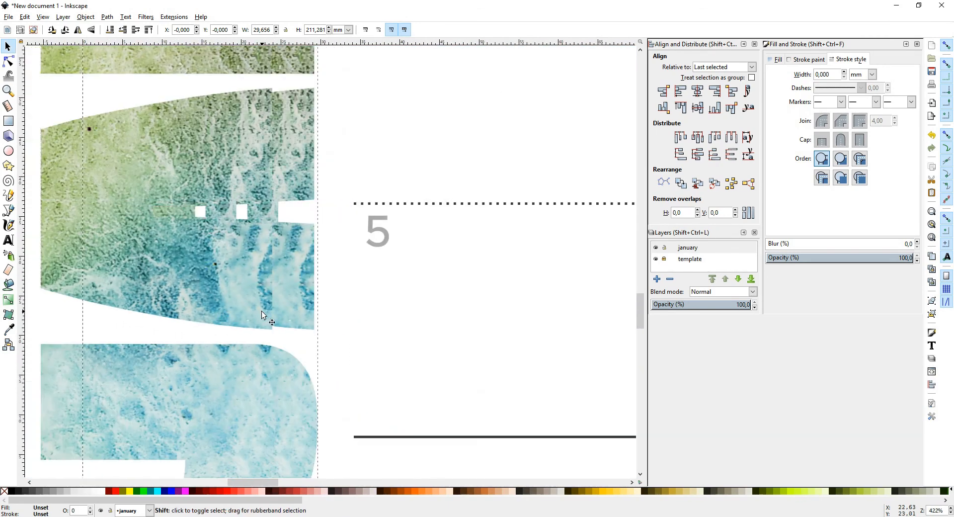
key("shift+Left")
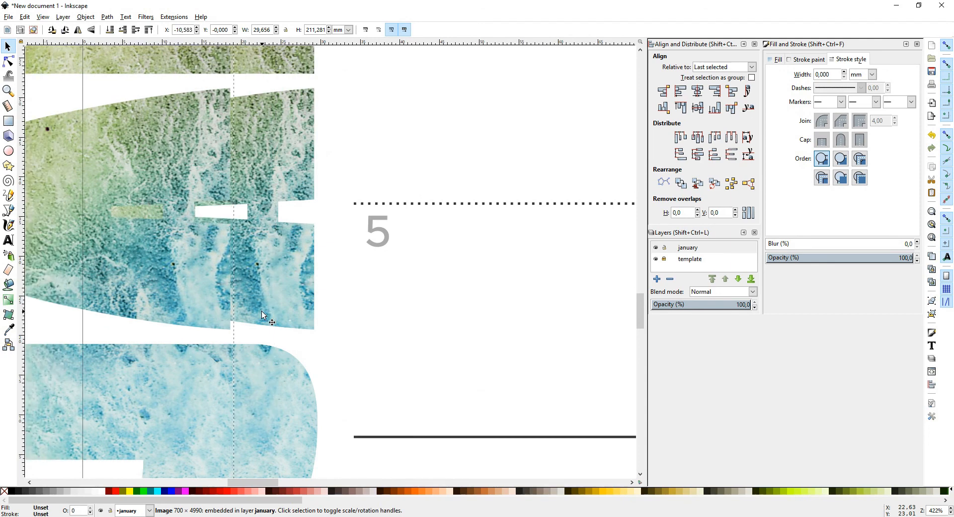
scroll(242, 323, "up", 2)
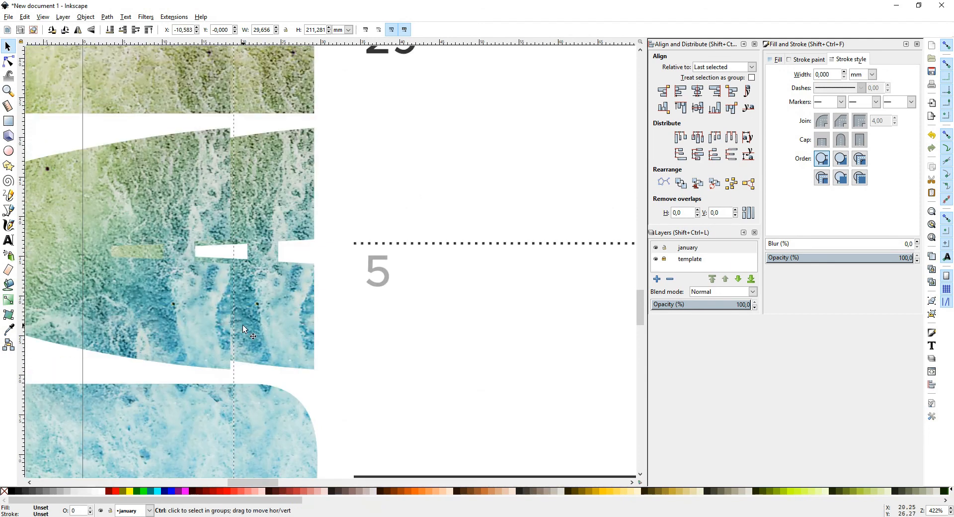
scroll(242, 324, "up", 3)
scroll(237, 403, "up", 2)
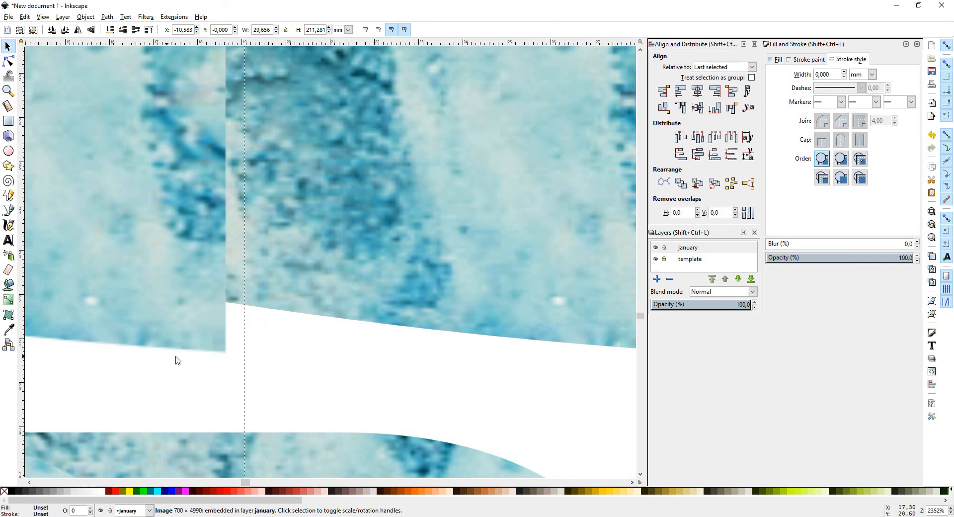
scroll(257, 378, "down", 1, "ctrl")
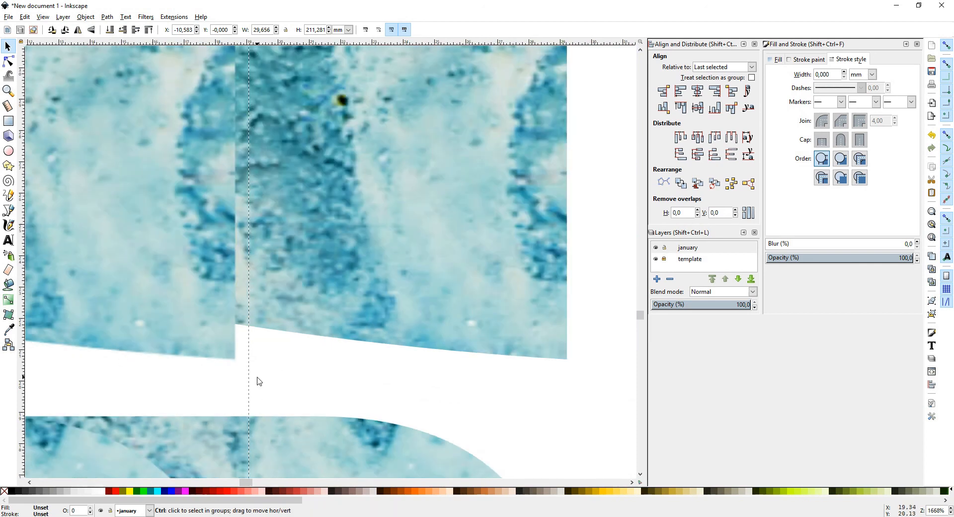
Step: Delete the original clipped JANUARY group, move the bitmap copy back to X 0 mm and deselect it
left_click(382, 289)
key("Delete")
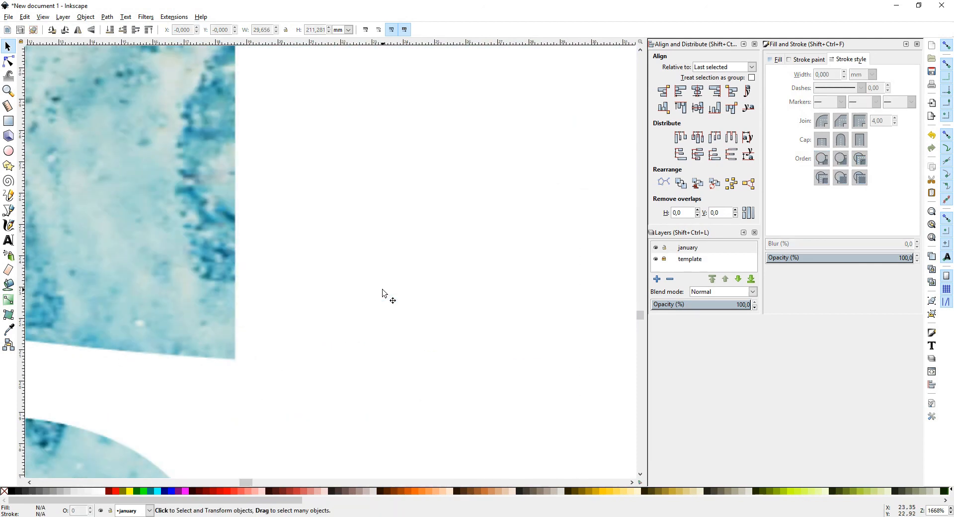
left_click(222, 319)
key("ctrl+z")
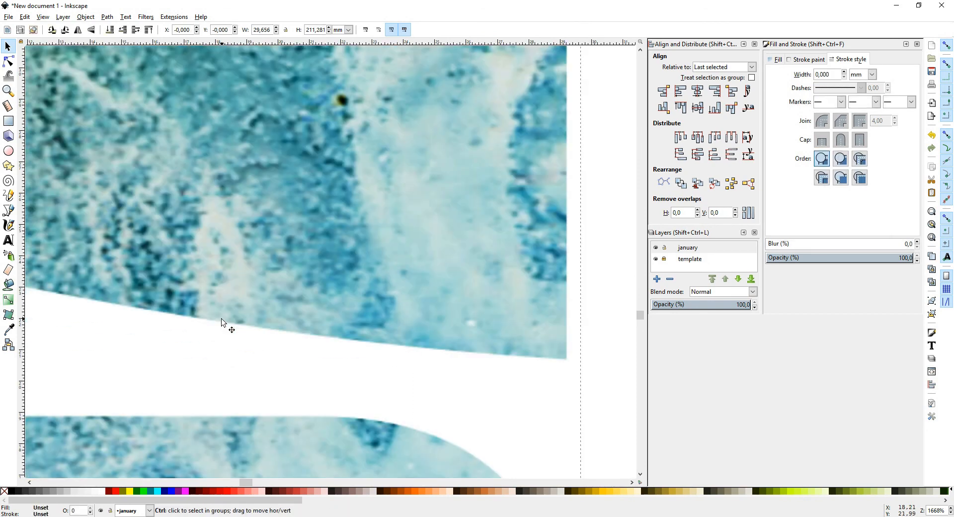
scroll(222, 322, "down", 4, "ctrl")
scroll(222, 331, "down", 2)
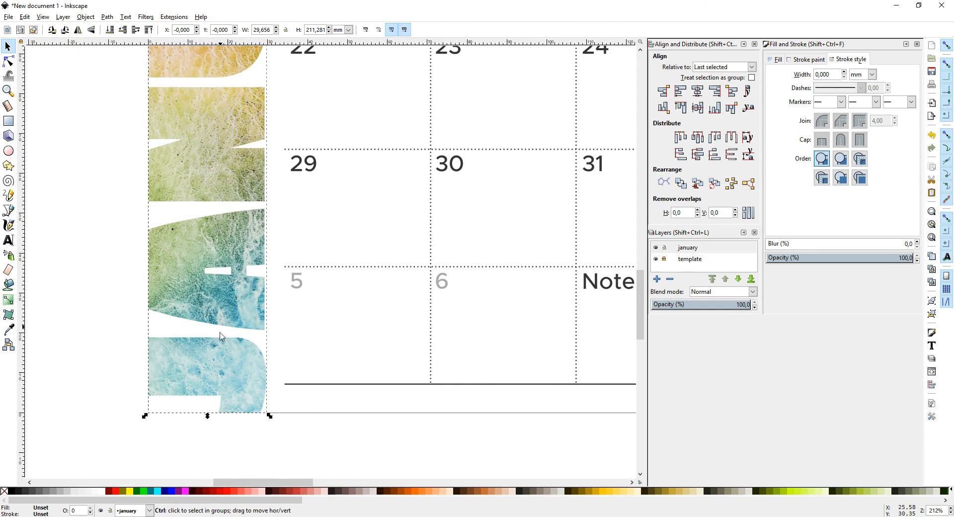
scroll(192, 385, "down", 1)
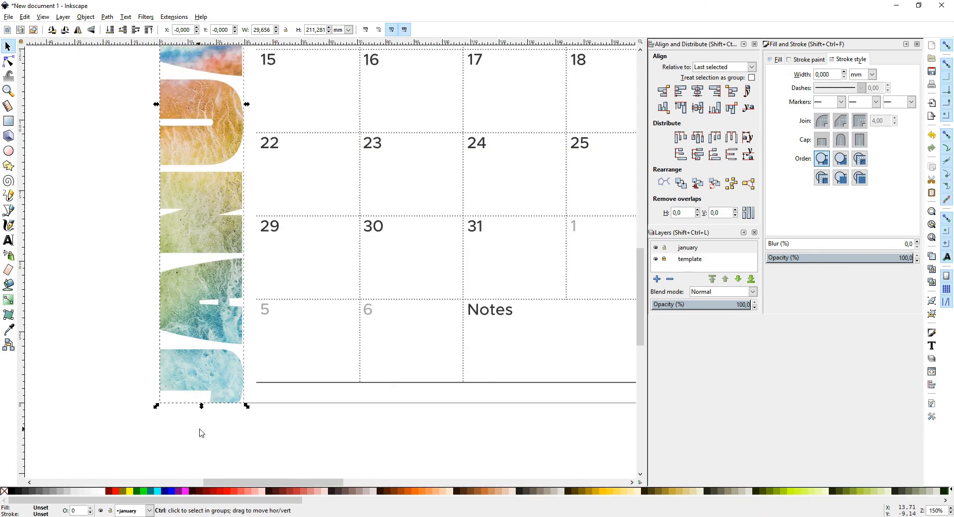
left_click(117, 340)
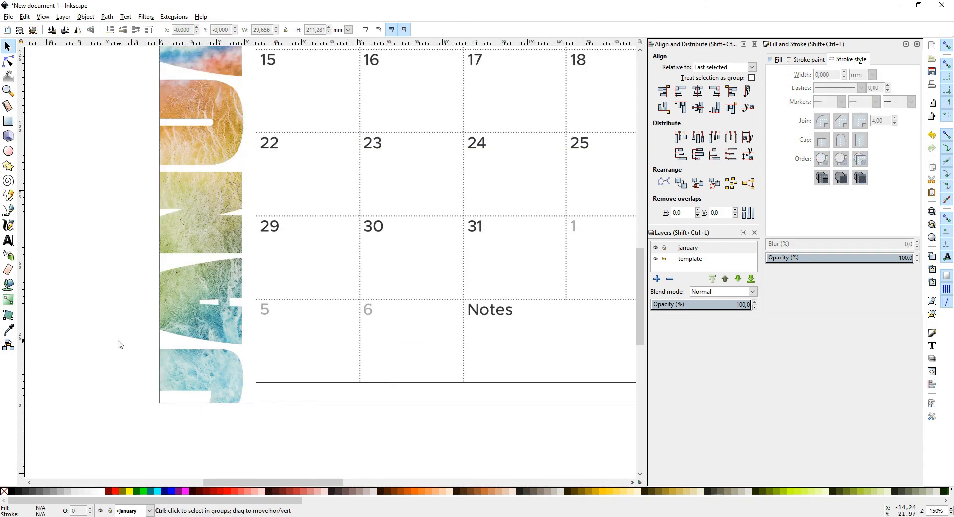
Step: Add the text 2018 just below the page, under the first calendar column
scroll(120, 344, "down", 1, "ctrl")
scroll(119, 344, "down", 2)
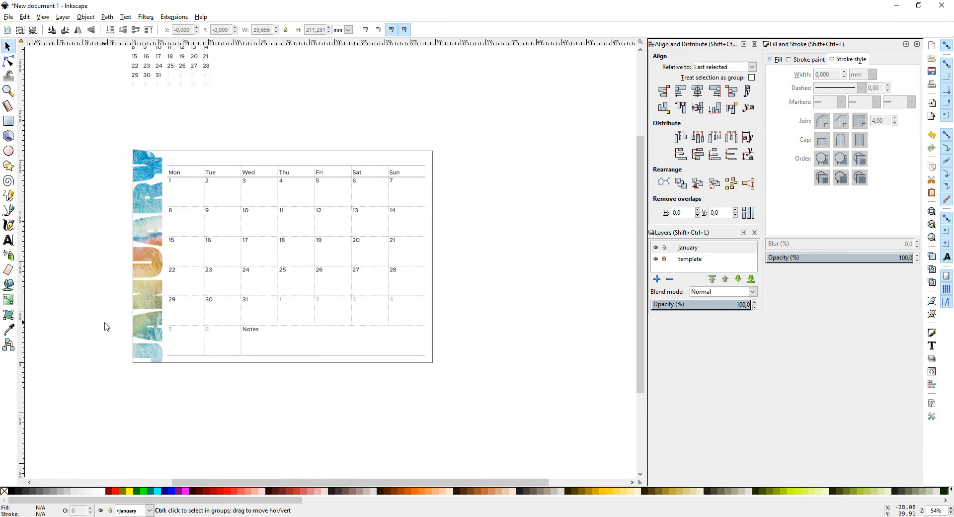
scroll(105, 323, "up", 2, "ctrl")
left_click_drag(249, 404, 210, 356)
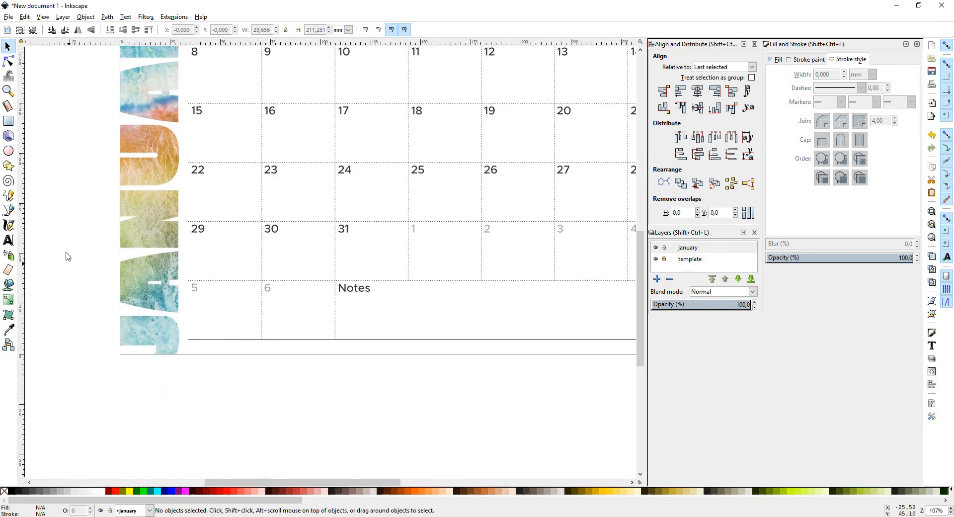
left_click(9, 240)
left_click(182, 390)
type("2018")
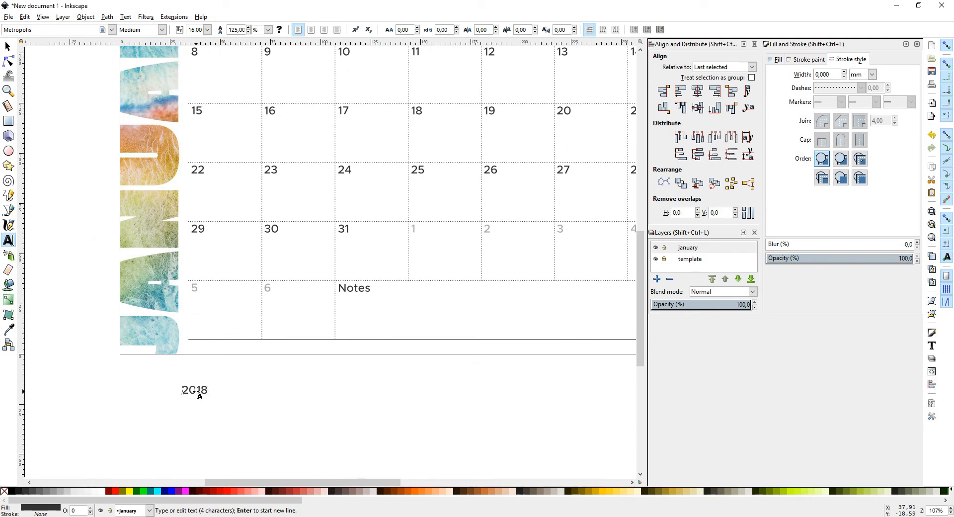
Step: Set the 2018 text in the Erica One font and give it a white fill
double_click(26, 29)
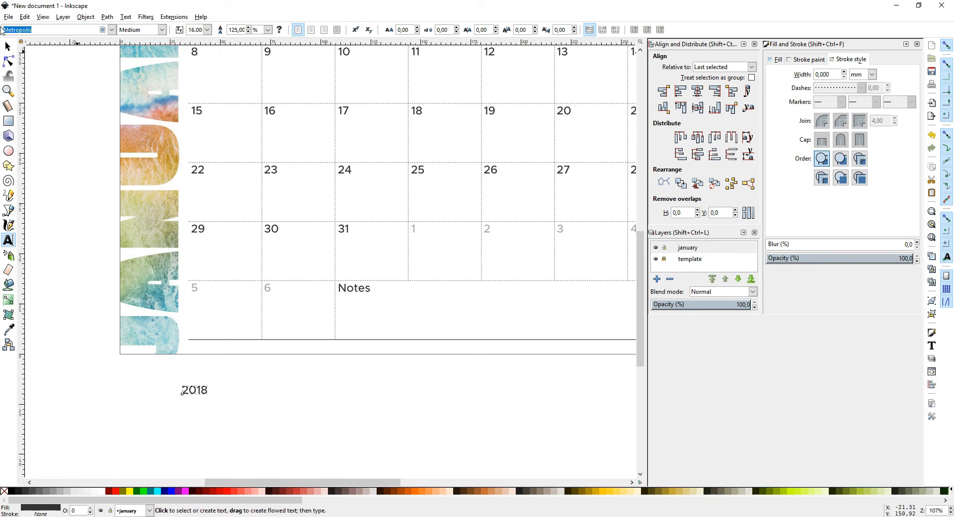
type("Ari")
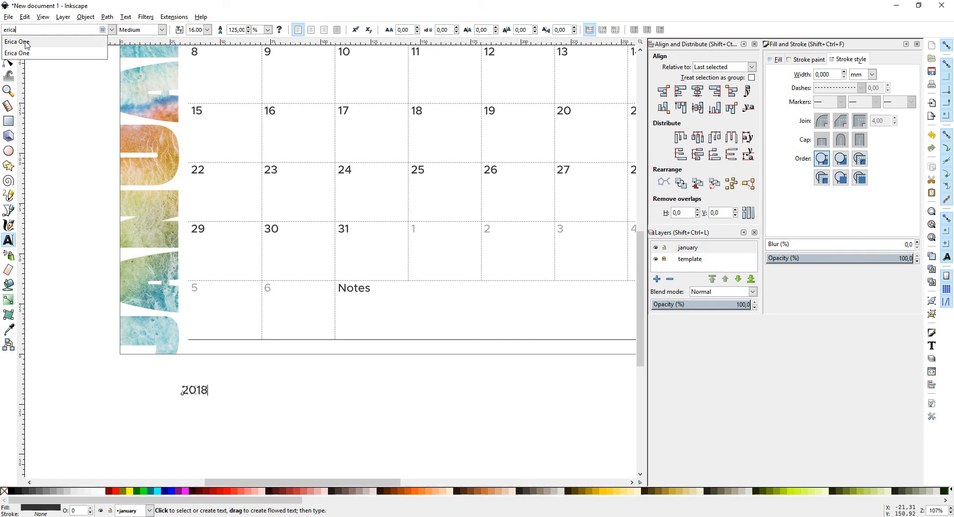
left_click(24, 41)
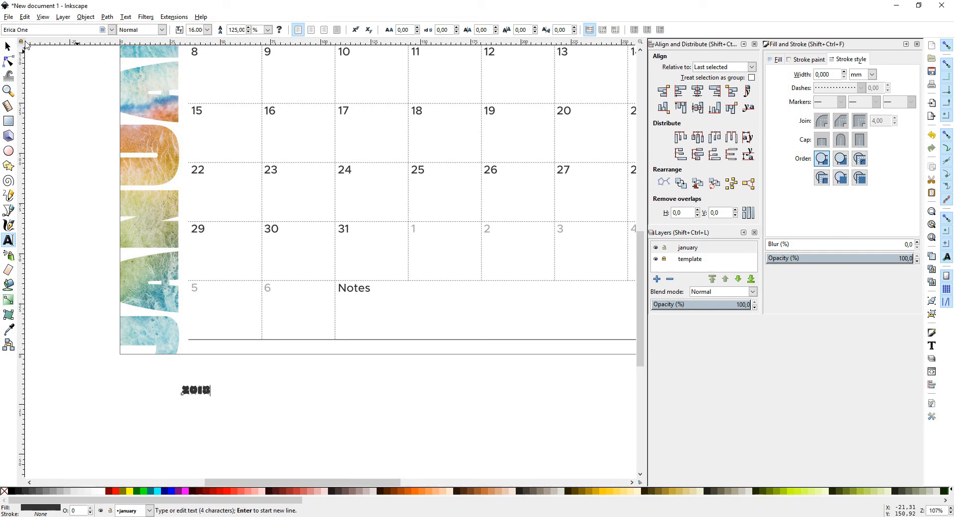
left_click(103, 491)
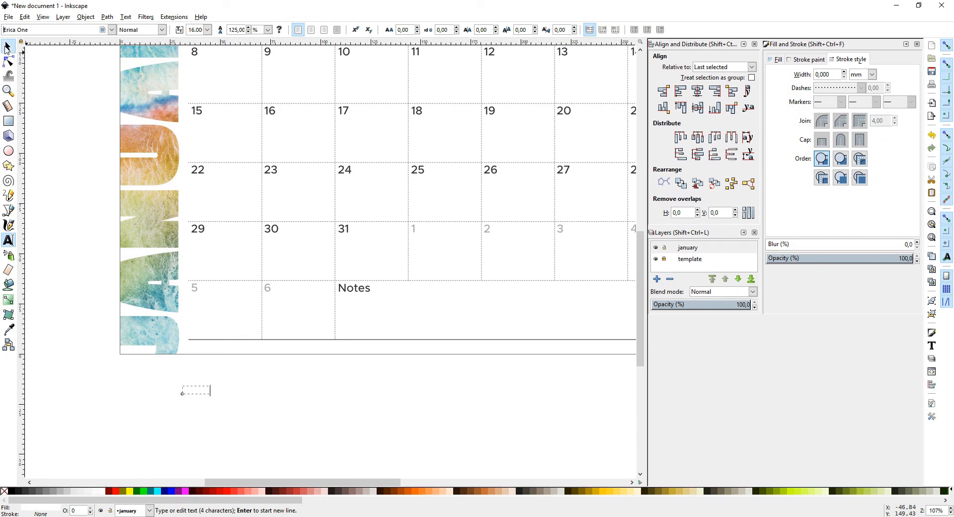
Step: Move the 2018 text onto the letter J at the page's left edge, at about X 0 mm, Y 4.3 mm
left_click(7, 46)
left_click_drag(195, 390, 138, 363)
scroll(128, 338, "up", 4)
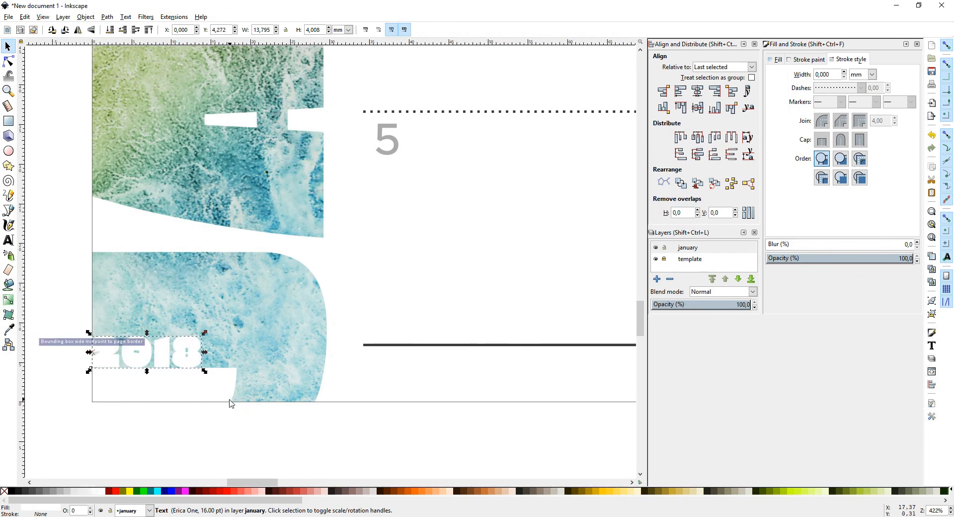
left_click_drag(230, 401, 158, 427)
scroll(201, 404, "down", 1)
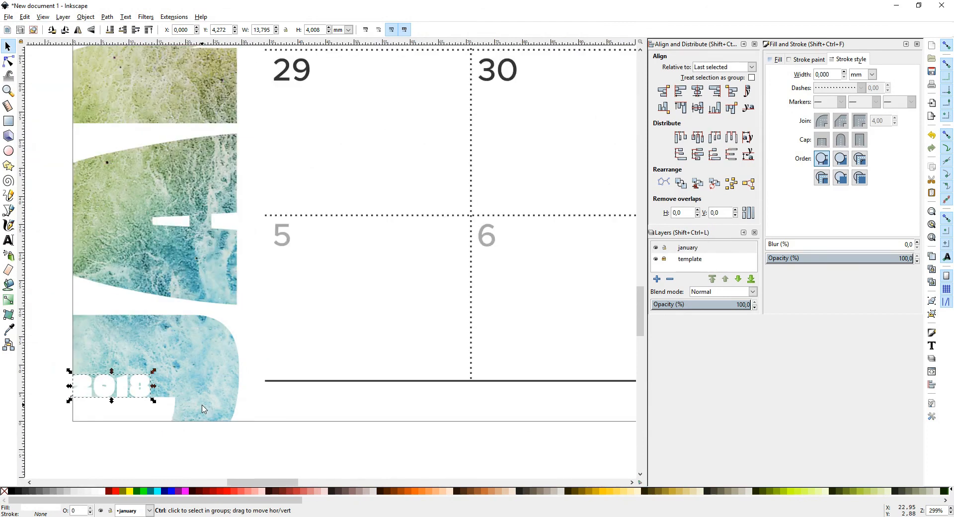
left_click_drag(155, 372, 178, 364)
left_click(177, 364)
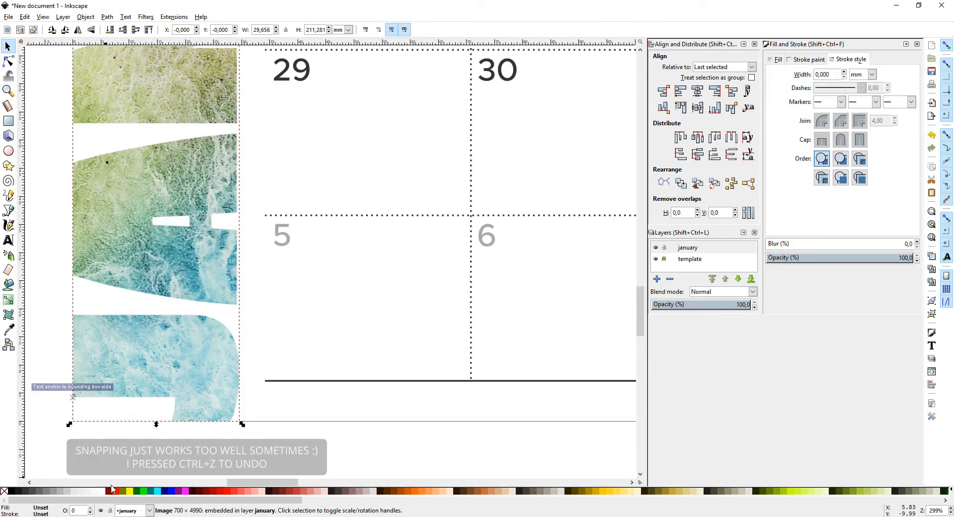
key("ctrl+z")
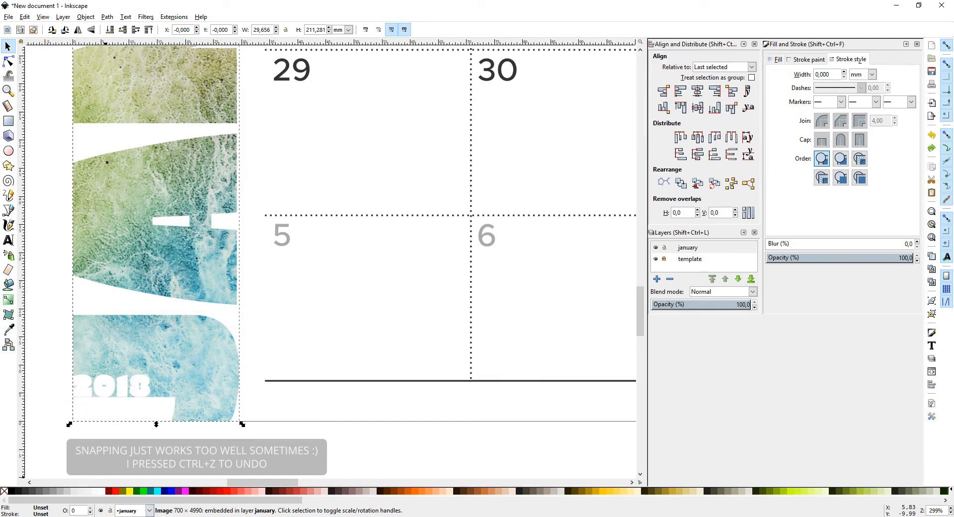
Step: Turn off snapping for the document
left_click(946, 45)
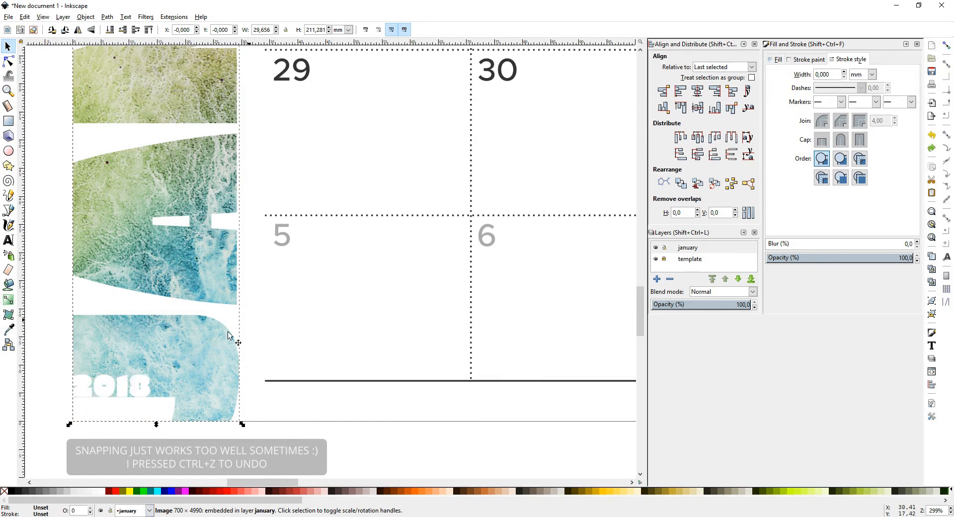
Step: Enlarge the 2018 text proportionally to about 18.2 mm wide and 5.3 mm high, keeping its lower-left corner in place
left_click(141, 393)
left_click_drag(152, 373, 178, 366)
left_click(230, 450)
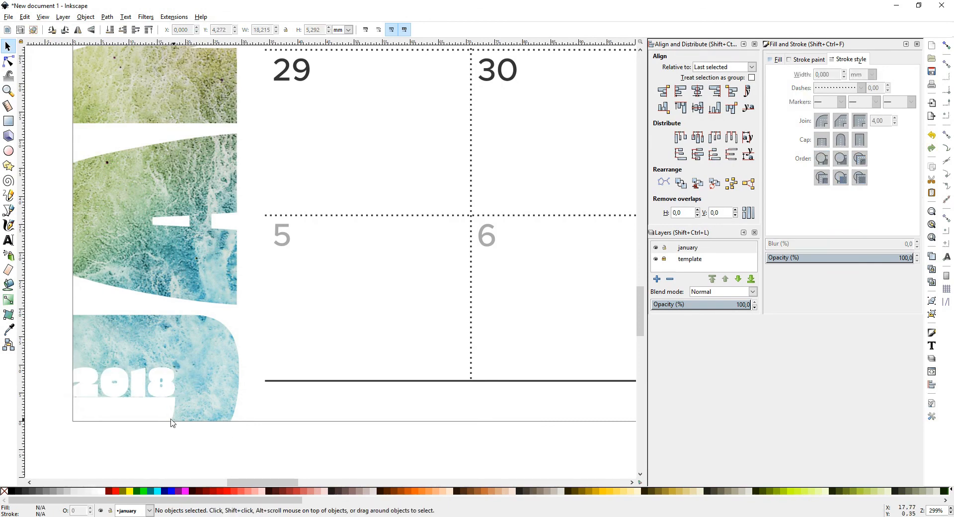
Step: Delete the leftover objects lying outside the page, above its upper edge
scroll(132, 413, "down", 2)
scroll(120, 412, "down", 2)
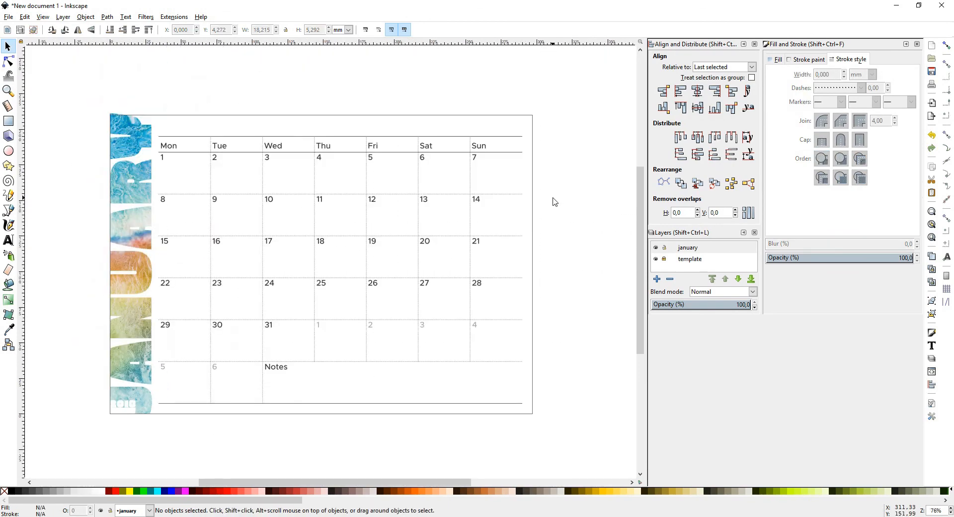
scroll(552, 204, "down", 2)
scroll(551, 204, "up", 3)
left_click_drag(249, 107, 389, 181)
key("Delete")
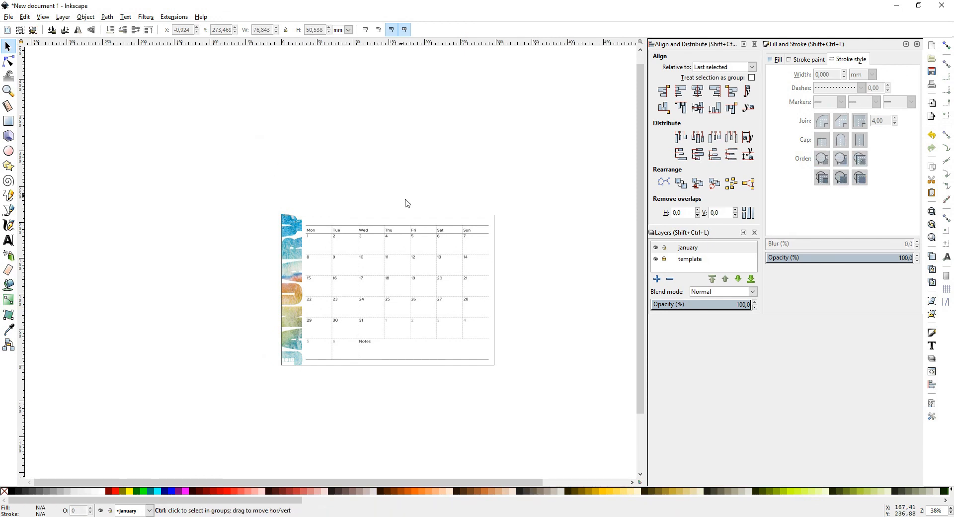
Step: Save the document as calendar in Inkscape SVG format in the TUTORIALS folder
scroll(442, 234, "up", 2)
left_click_drag(382, 300, 366, 238)
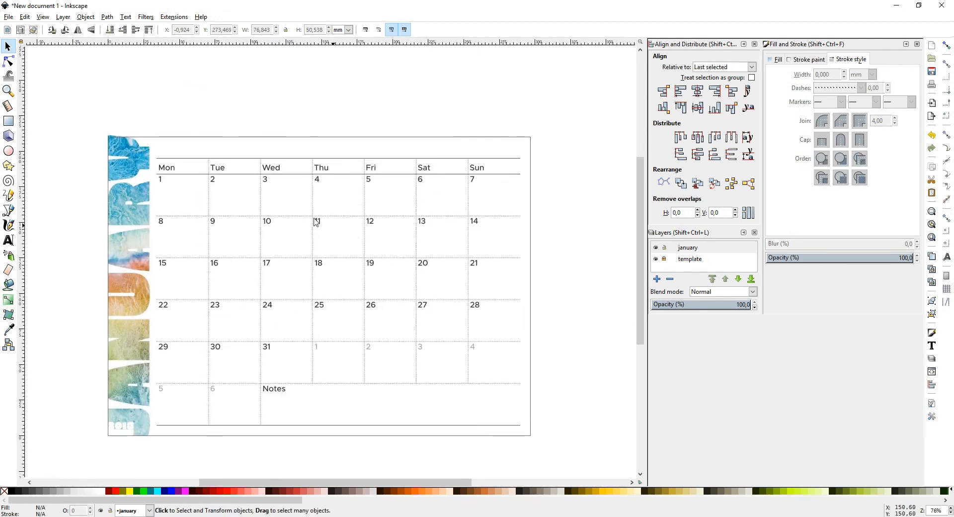
left_click(8, 17)
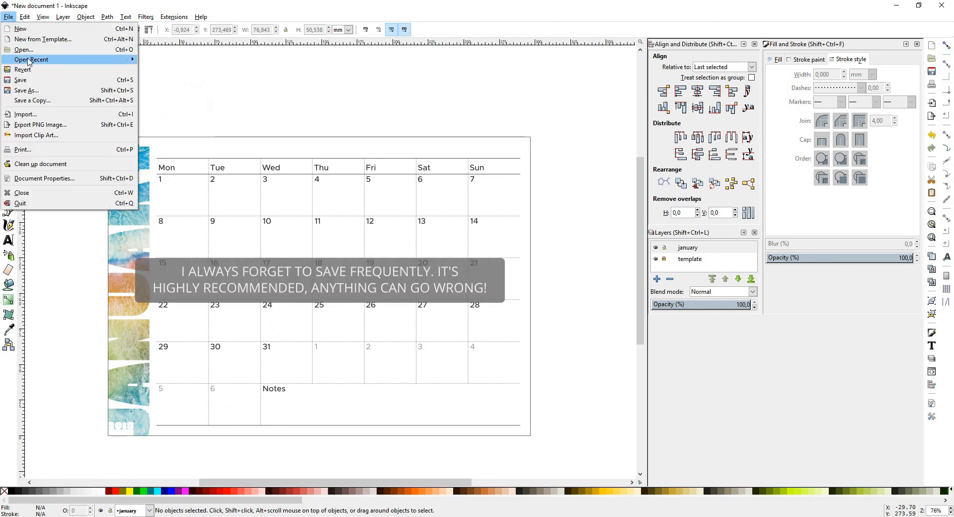
left_click(35, 82)
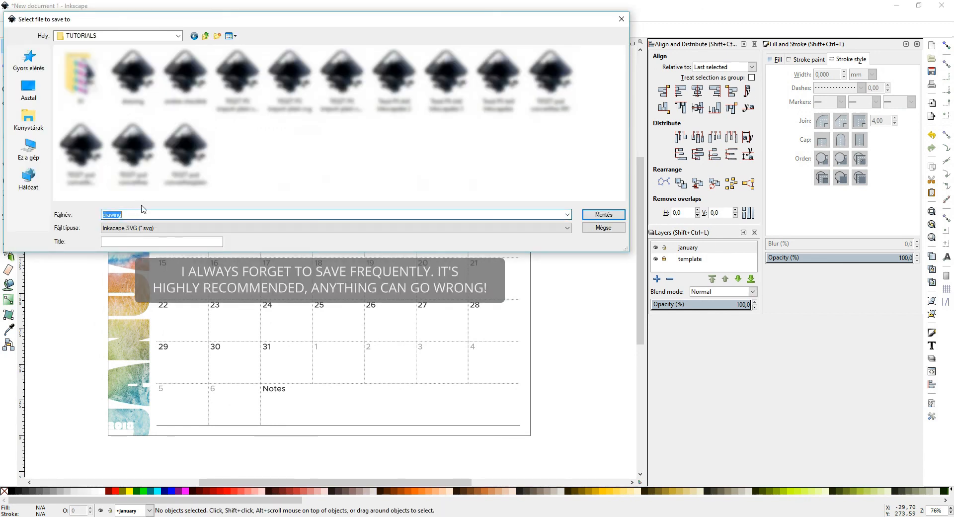
type("calendar")
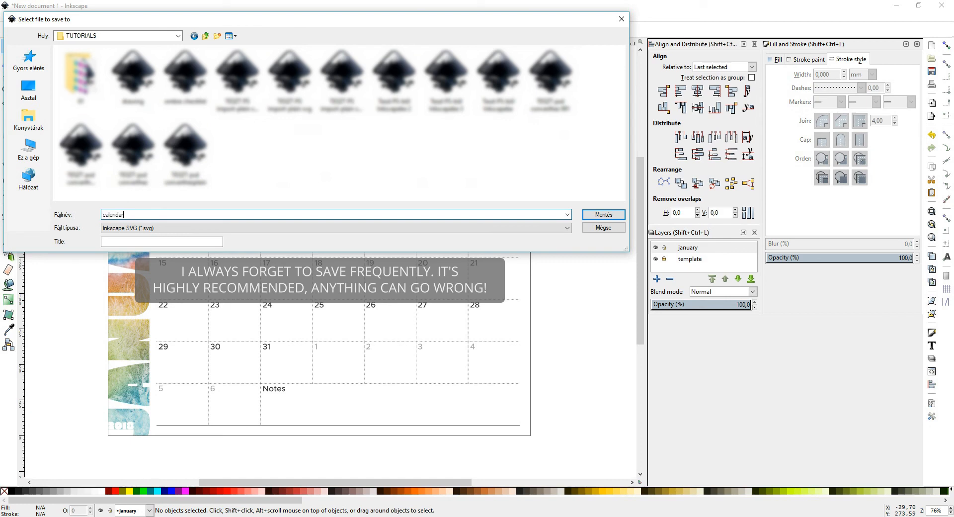
left_click(592, 215)
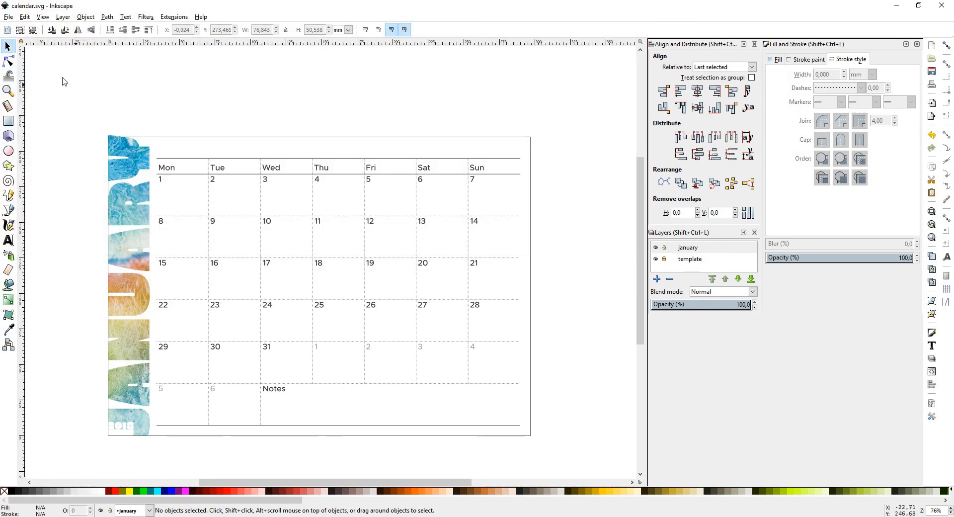
Step: Save a PDF copy named calendar as PDF 1.5 with embedded fonts, 300 dpi and the document's page size, replacing the existing file
left_click(9, 17)
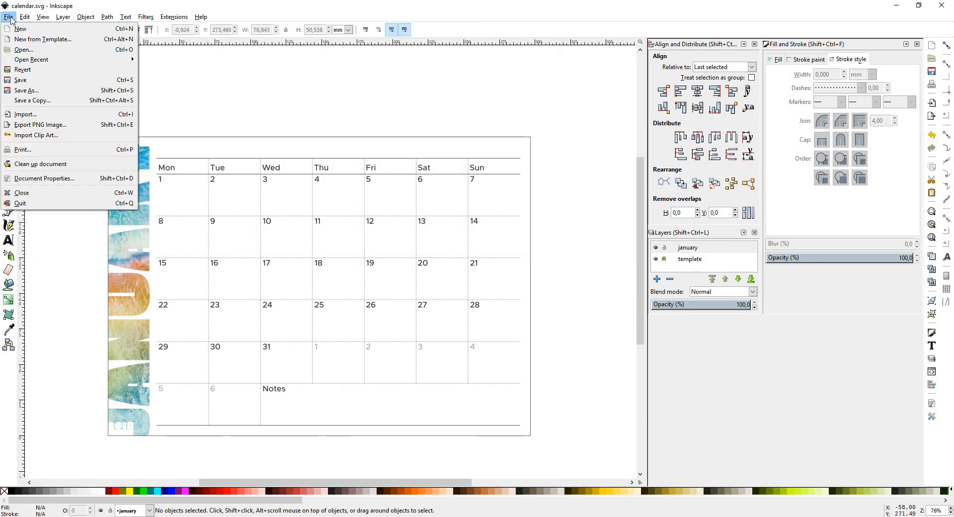
left_click(31, 100)
left_click(165, 227)
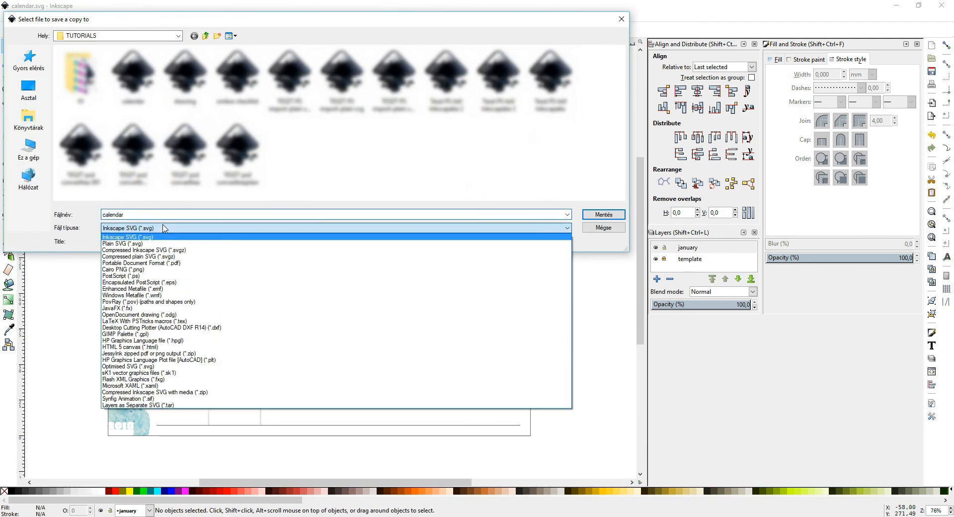
left_click(164, 259)
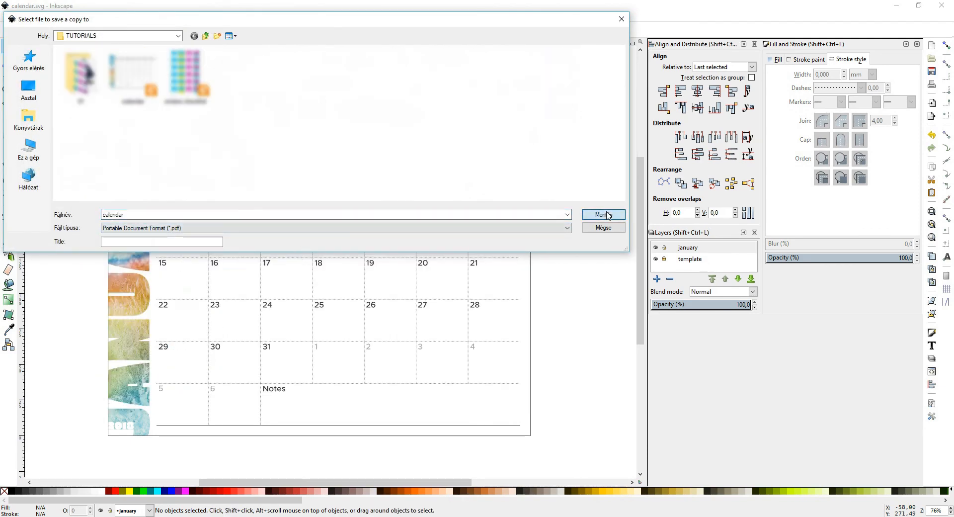
left_click(590, 215)
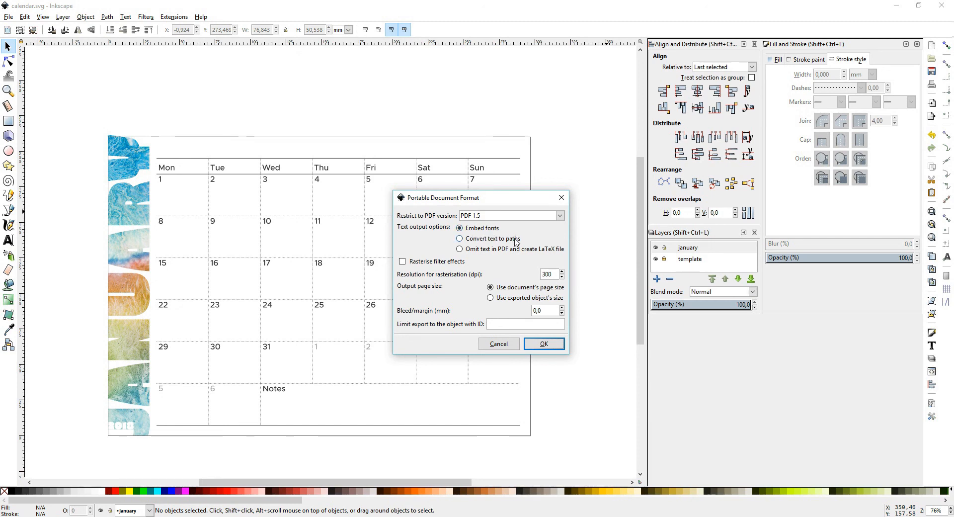
left_click(544, 348)
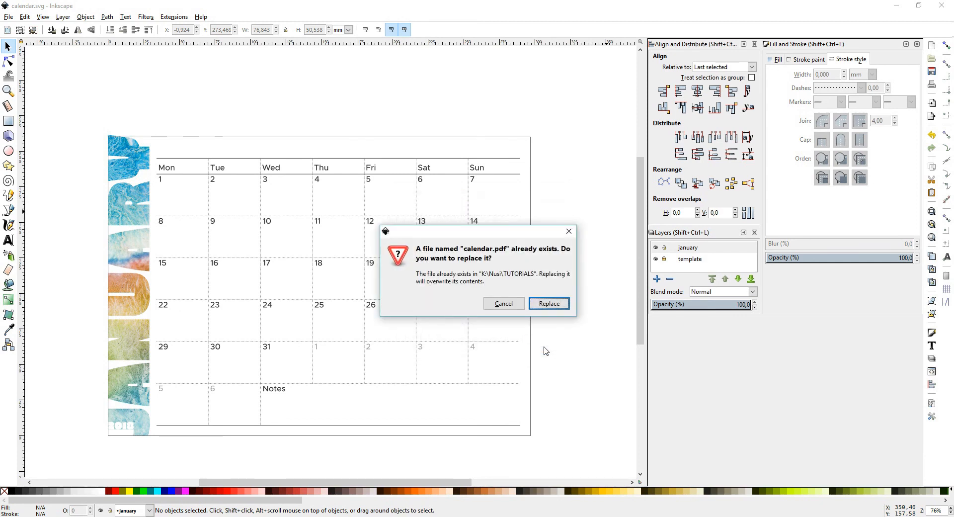
left_click(564, 309)
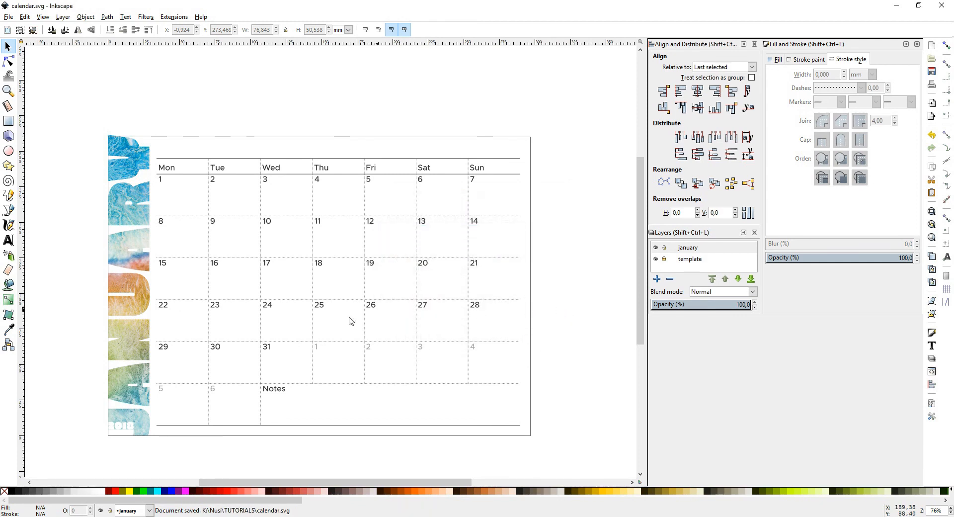
left_click_drag(307, 386, 326, 357)
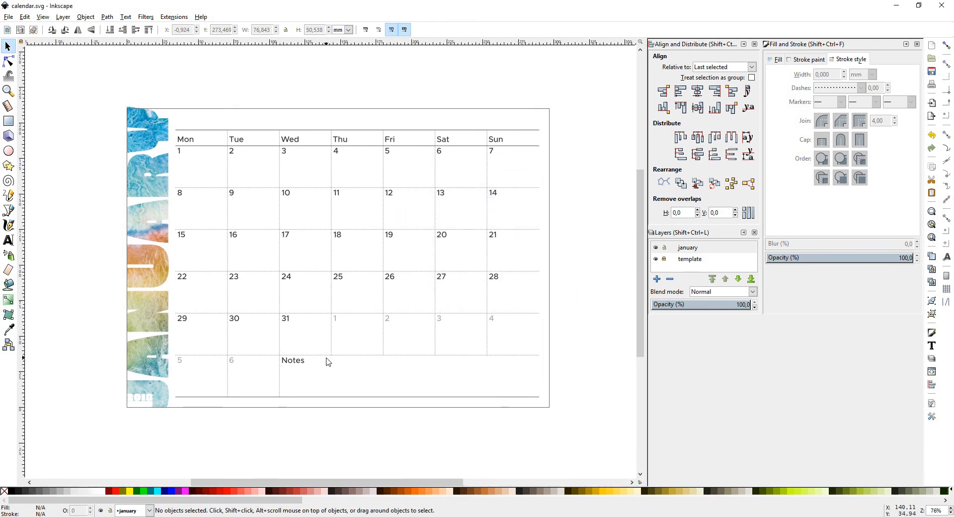